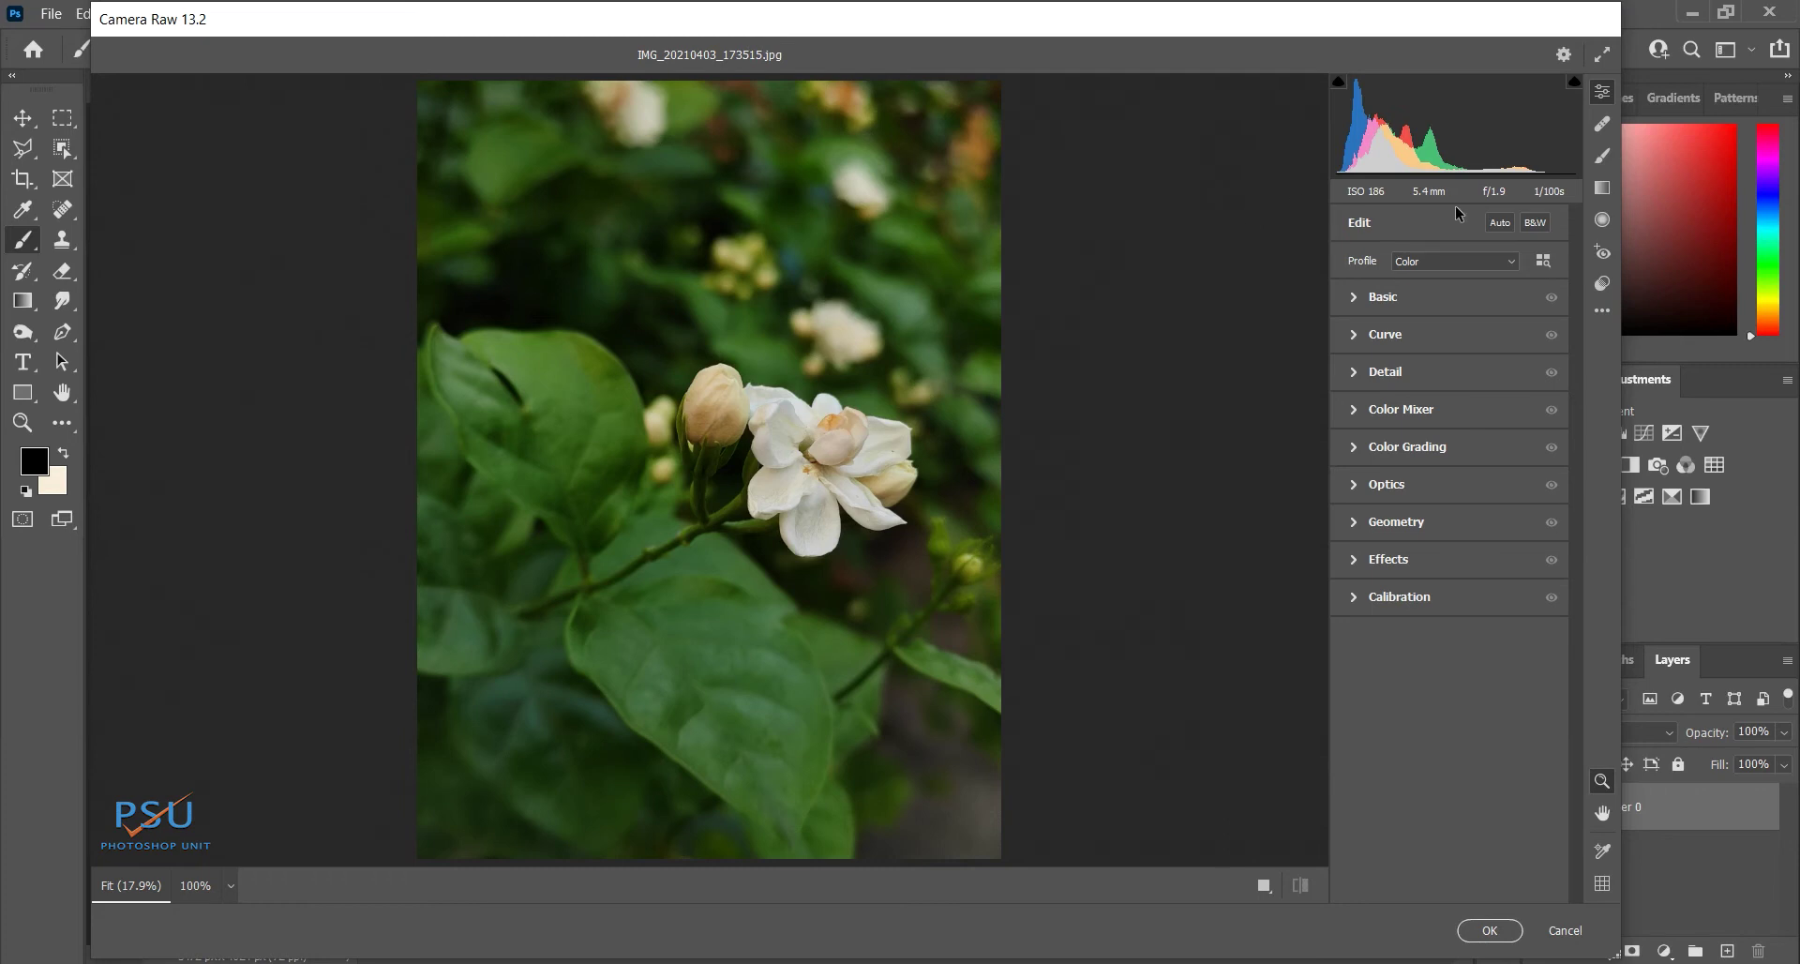
# - In the Basic adjustments, set Exposure to -0.55, Contrast to +21 and Highlights to -15
pyautogui.click(1382, 298)
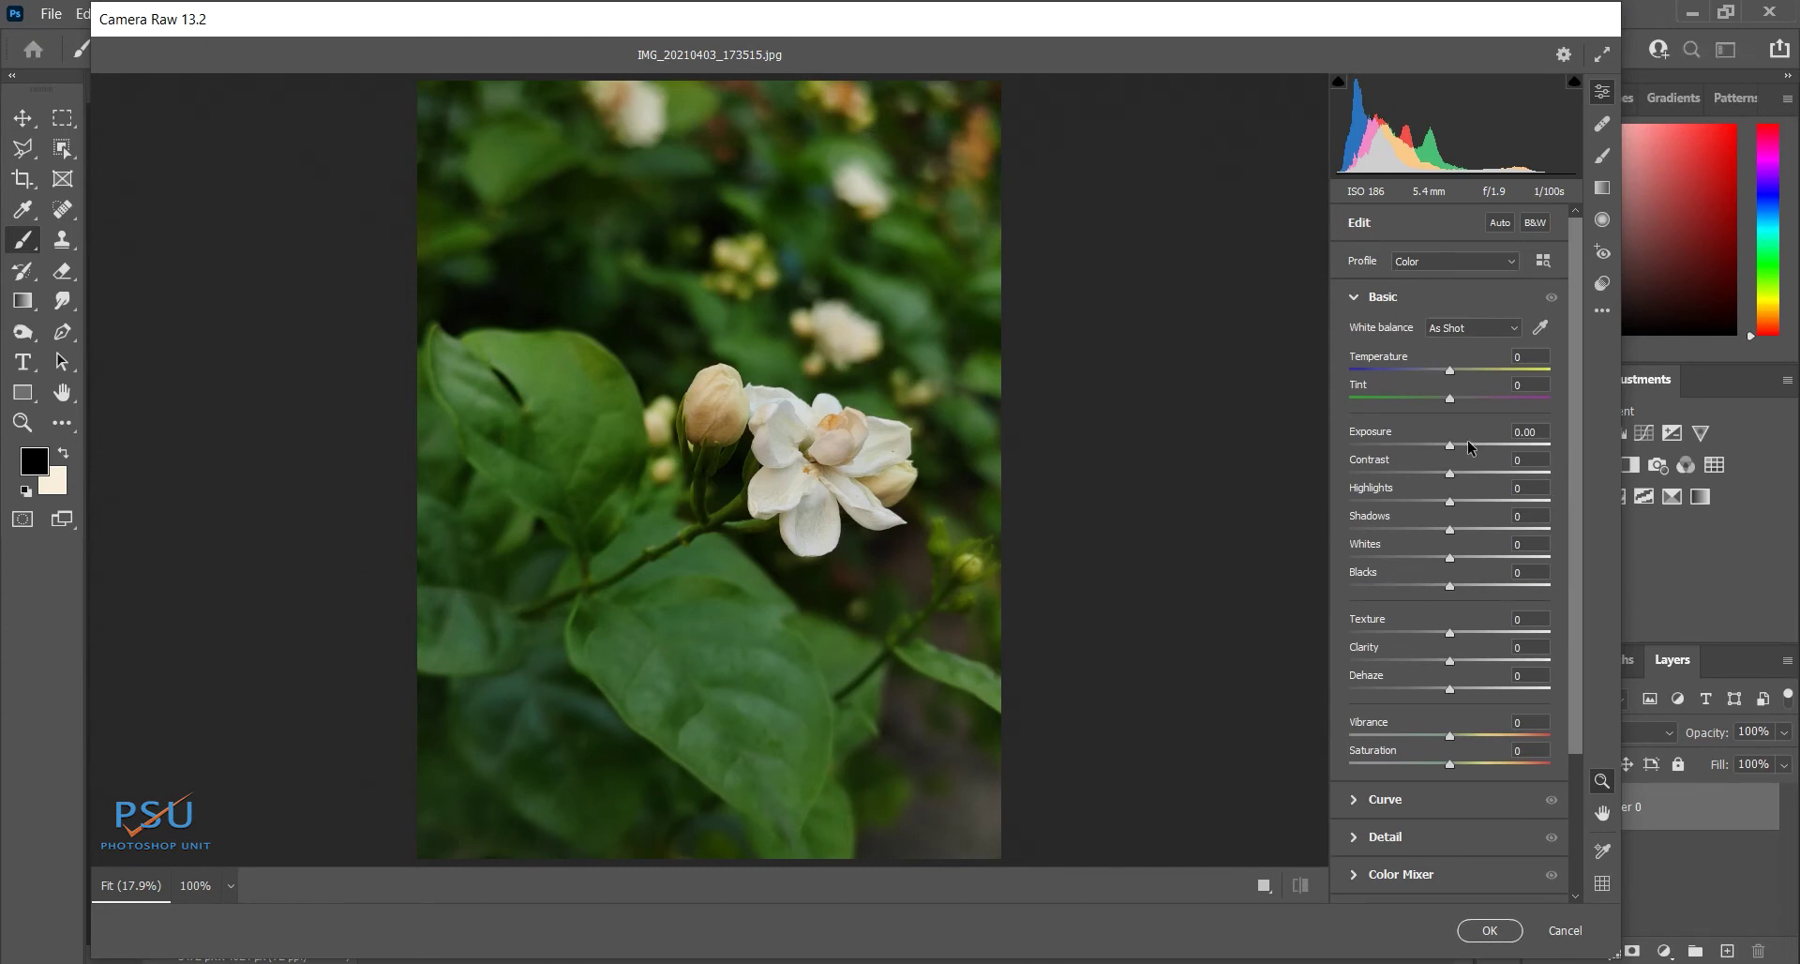
pyautogui.moveTo(1450, 447); pyautogui.dragTo(1442, 448)
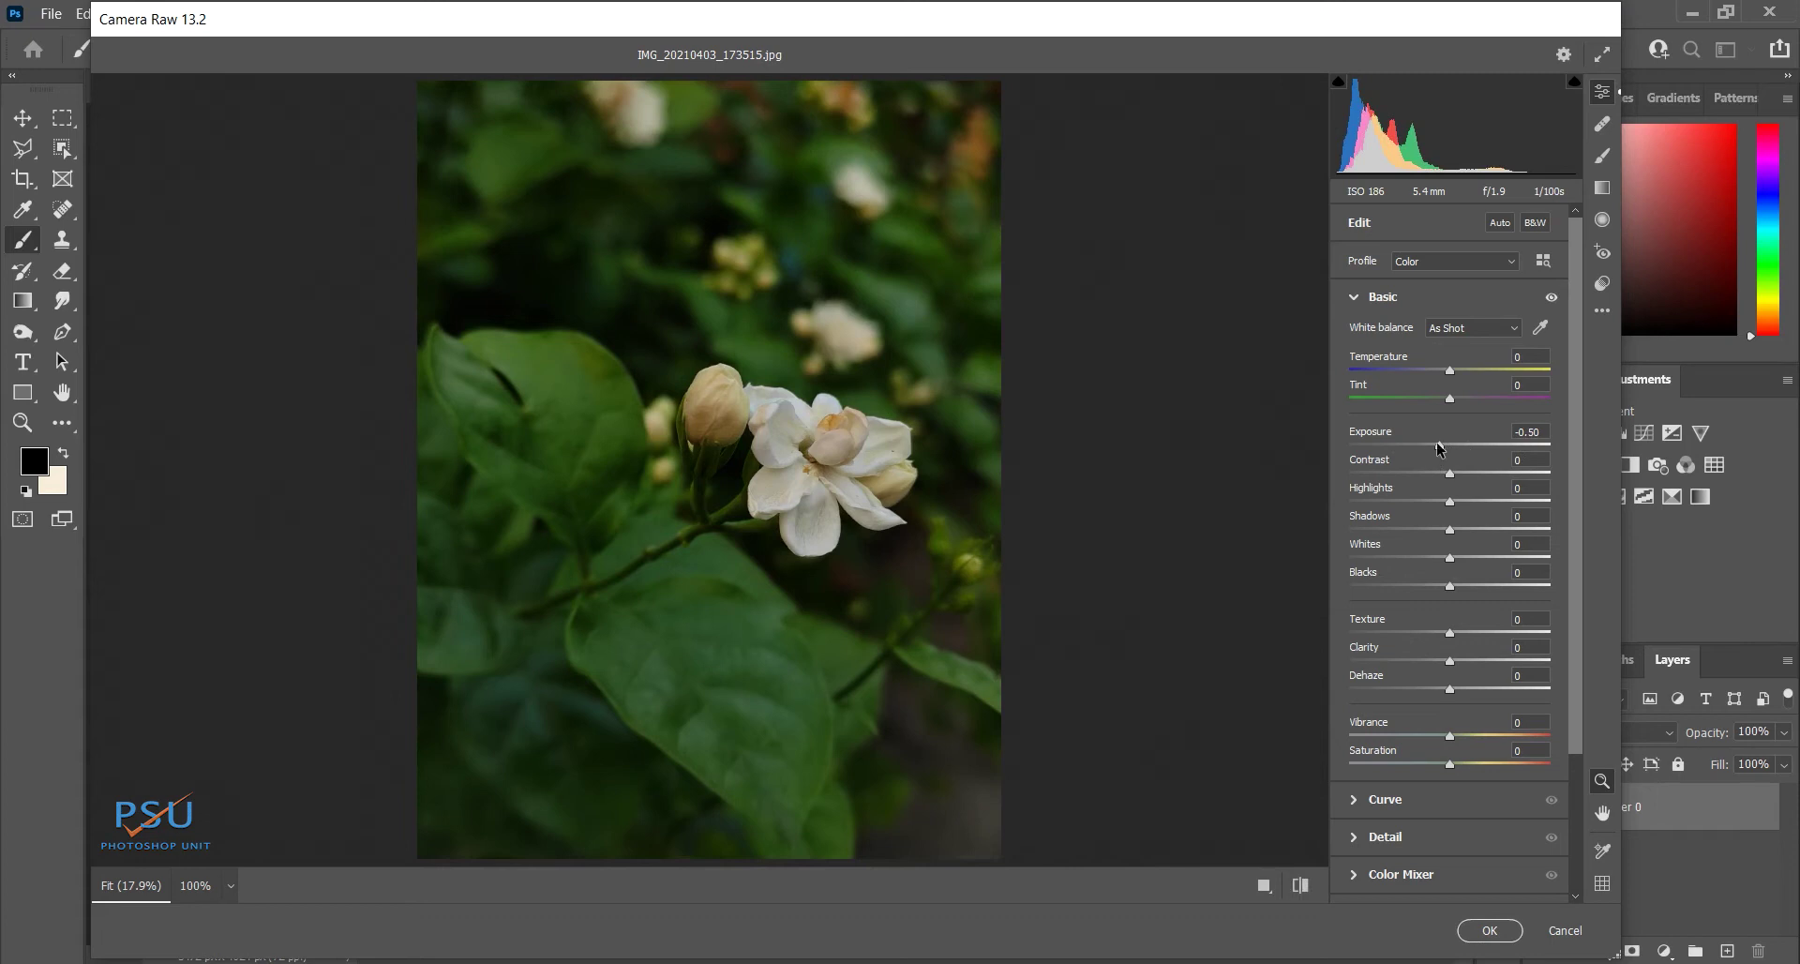
pyautogui.moveTo(1439, 448)
pyautogui.mouseDown()
pyautogui.moveTo(1459, 458)
pyautogui.moveTo(1438, 449)
pyautogui.mouseUp()
pyautogui.moveTo(1450, 474); pyautogui.dragTo(1470, 474)
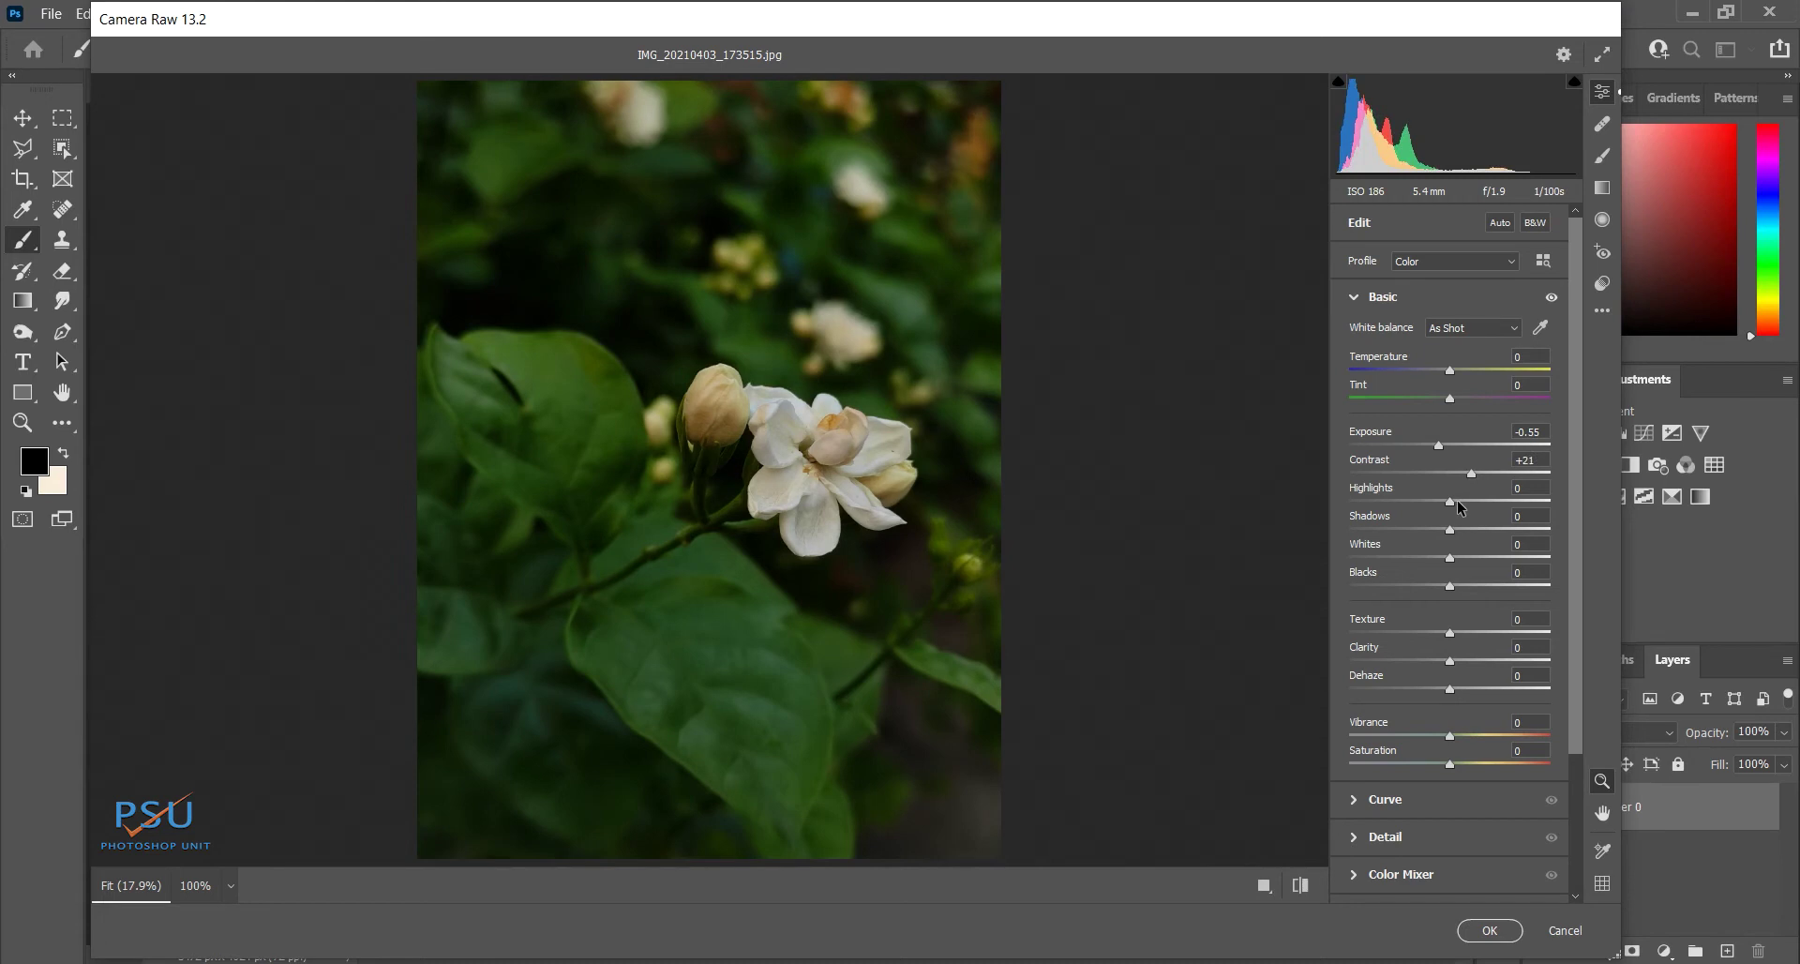
pyautogui.moveTo(1450, 503); pyautogui.dragTo(1417, 519)
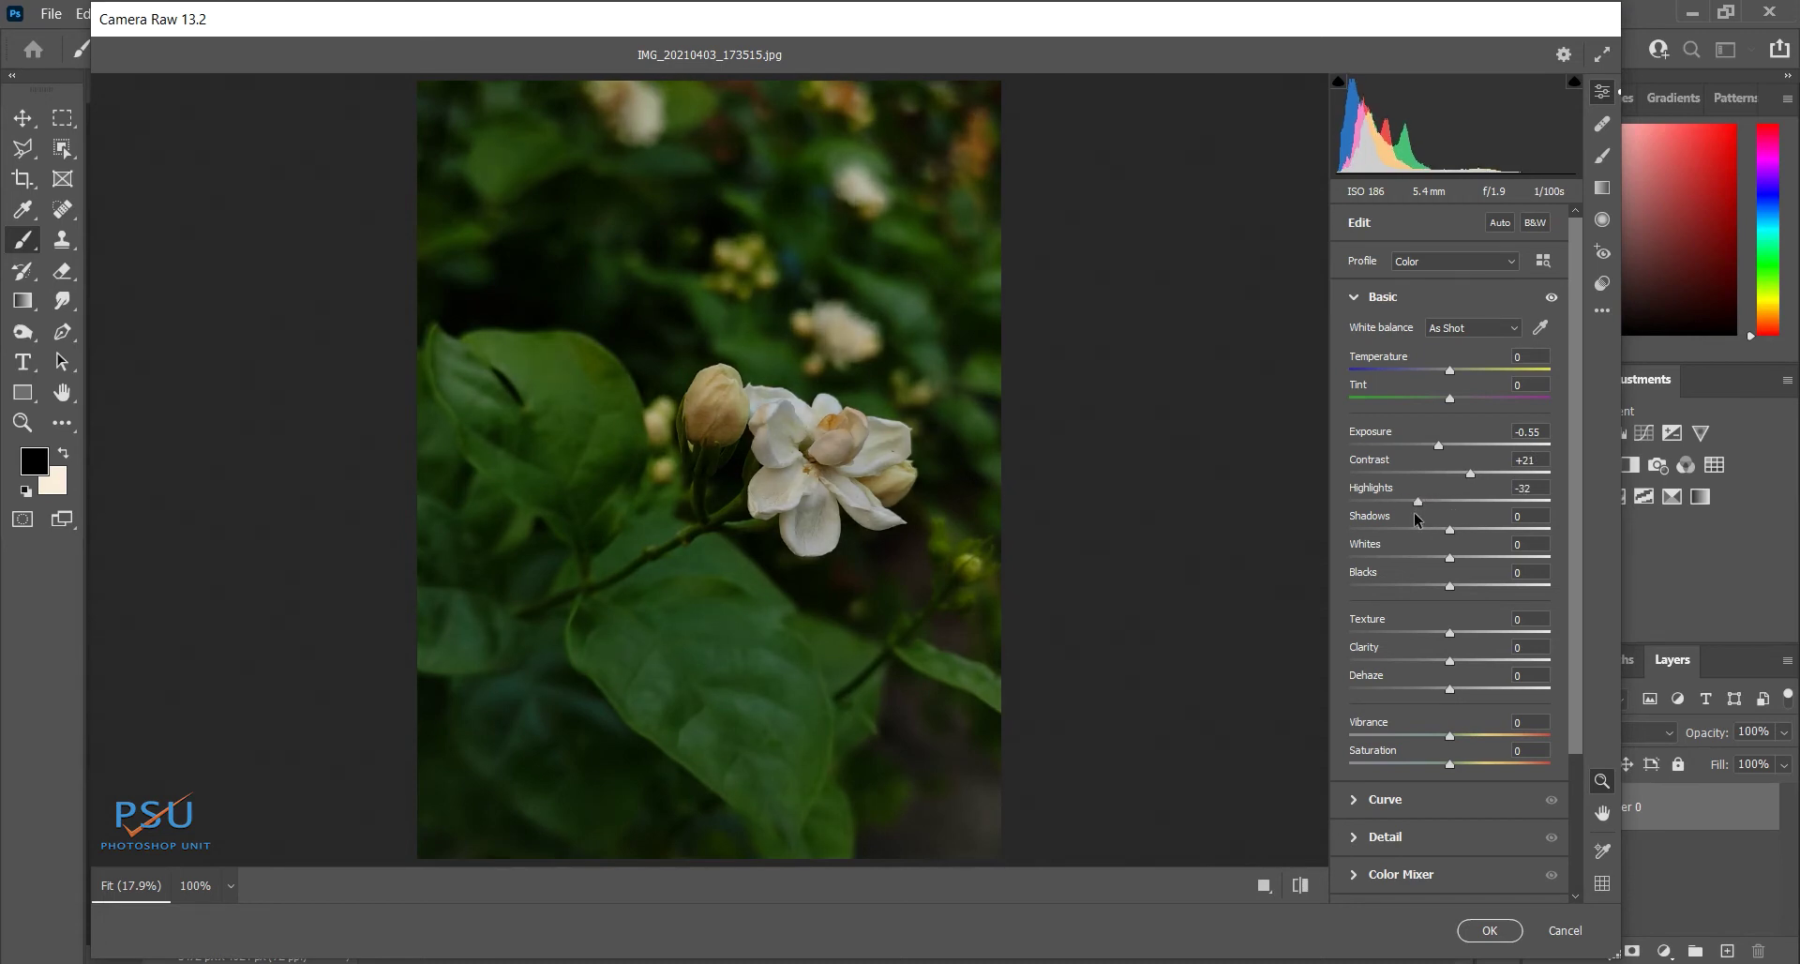
pyautogui.moveTo(1420, 512); pyautogui.dragTo(1432, 517)
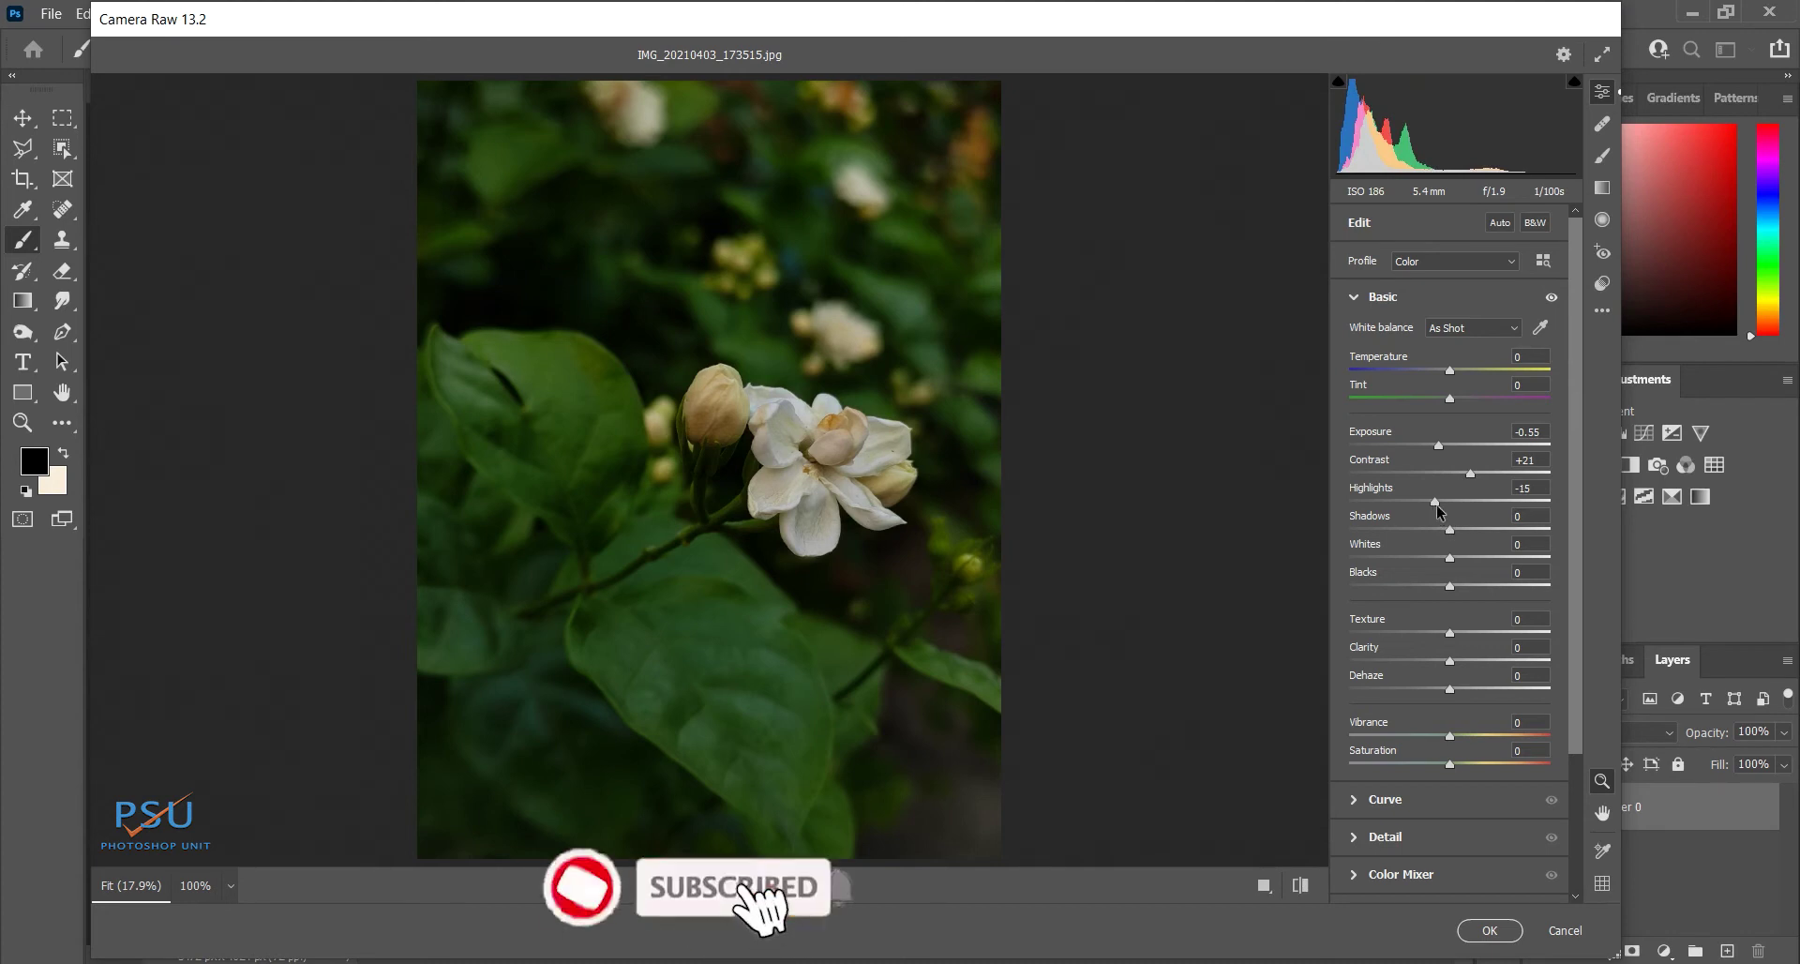
# - Set the Basic tone values for Shadows to +41, Whites to +19 and Blacks to -46
pyautogui.moveTo(1455, 542); pyautogui.dragTo(1491, 542)
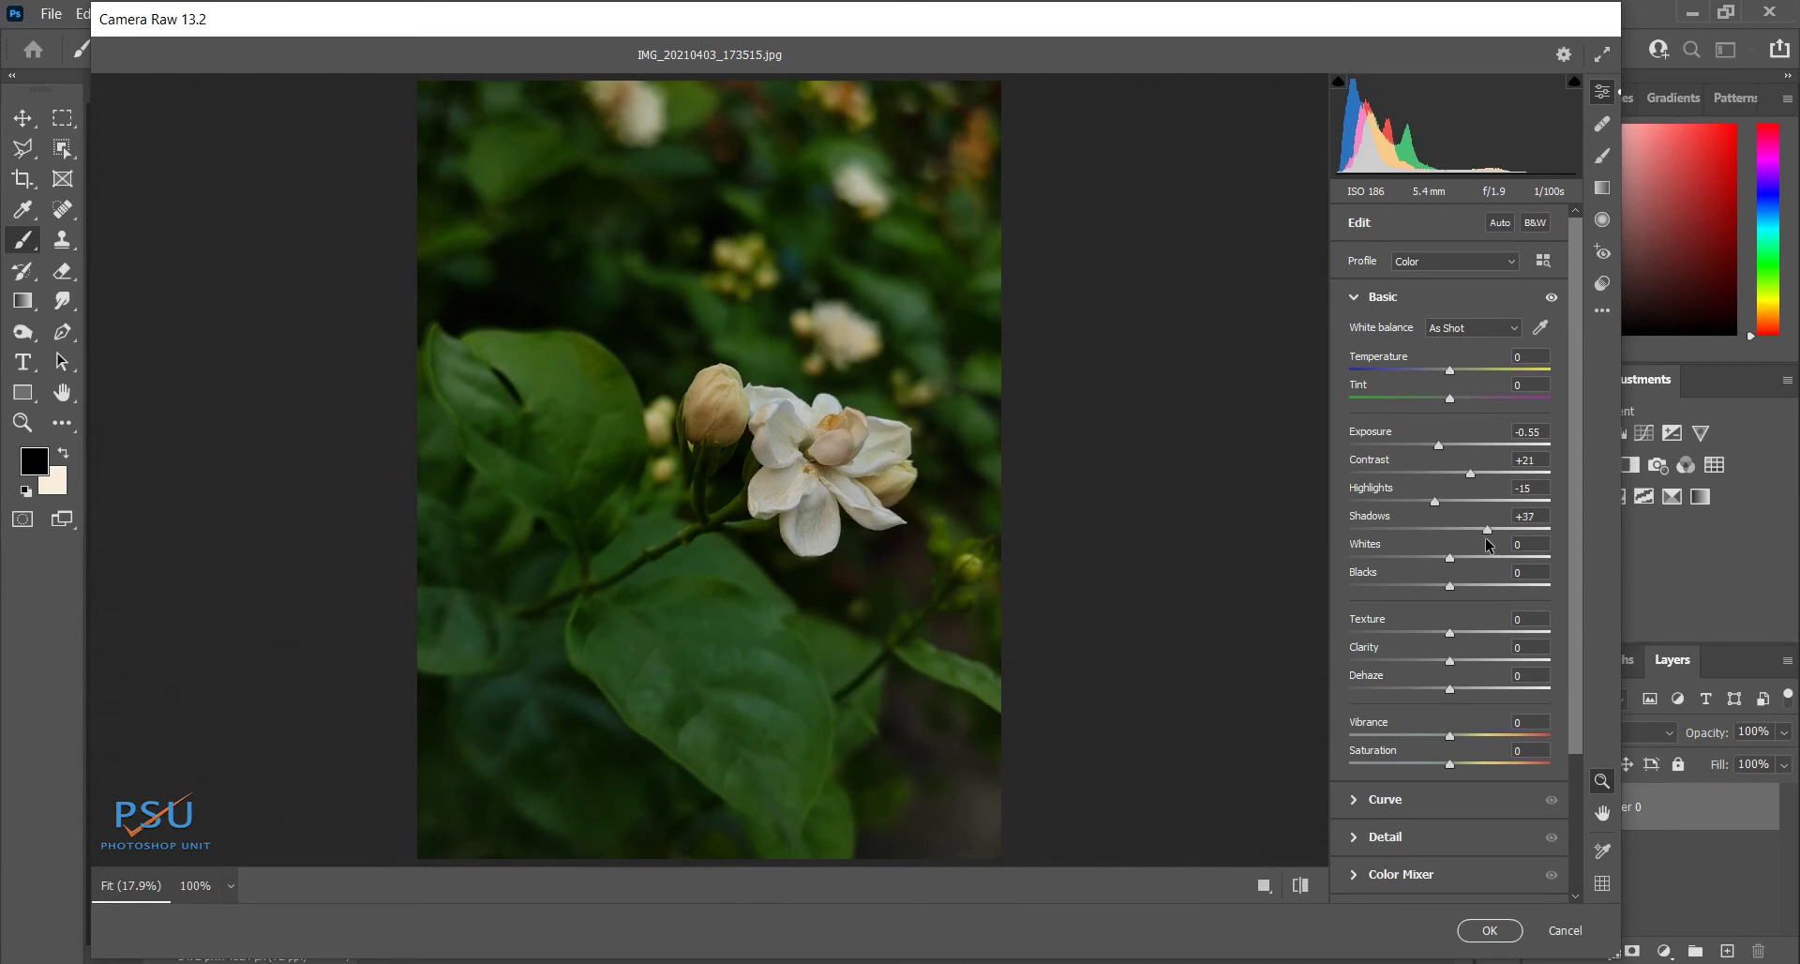
pyautogui.moveTo(1494, 544); pyautogui.dragTo(1491, 544)
pyautogui.moveTo(1445, 555); pyautogui.dragTo(1473, 561)
pyautogui.moveTo(1472, 564); pyautogui.dragTo(1477, 567)
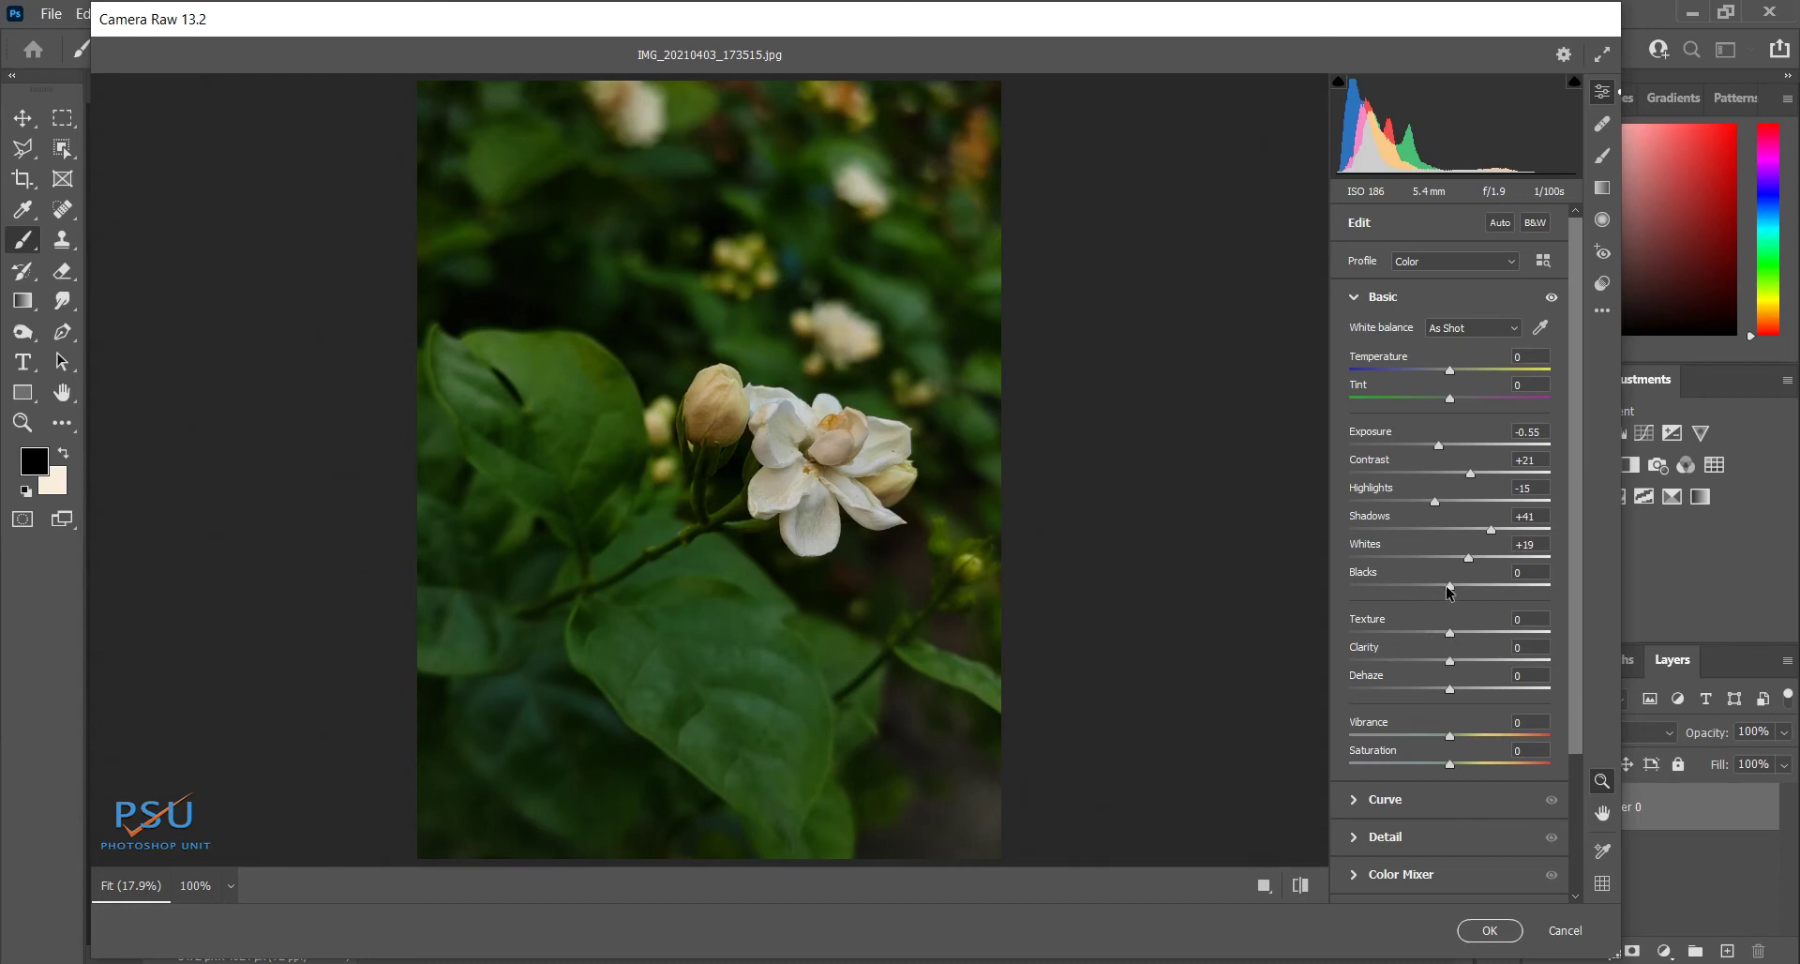
pyautogui.moveTo(1447, 586); pyautogui.dragTo(1404, 597)
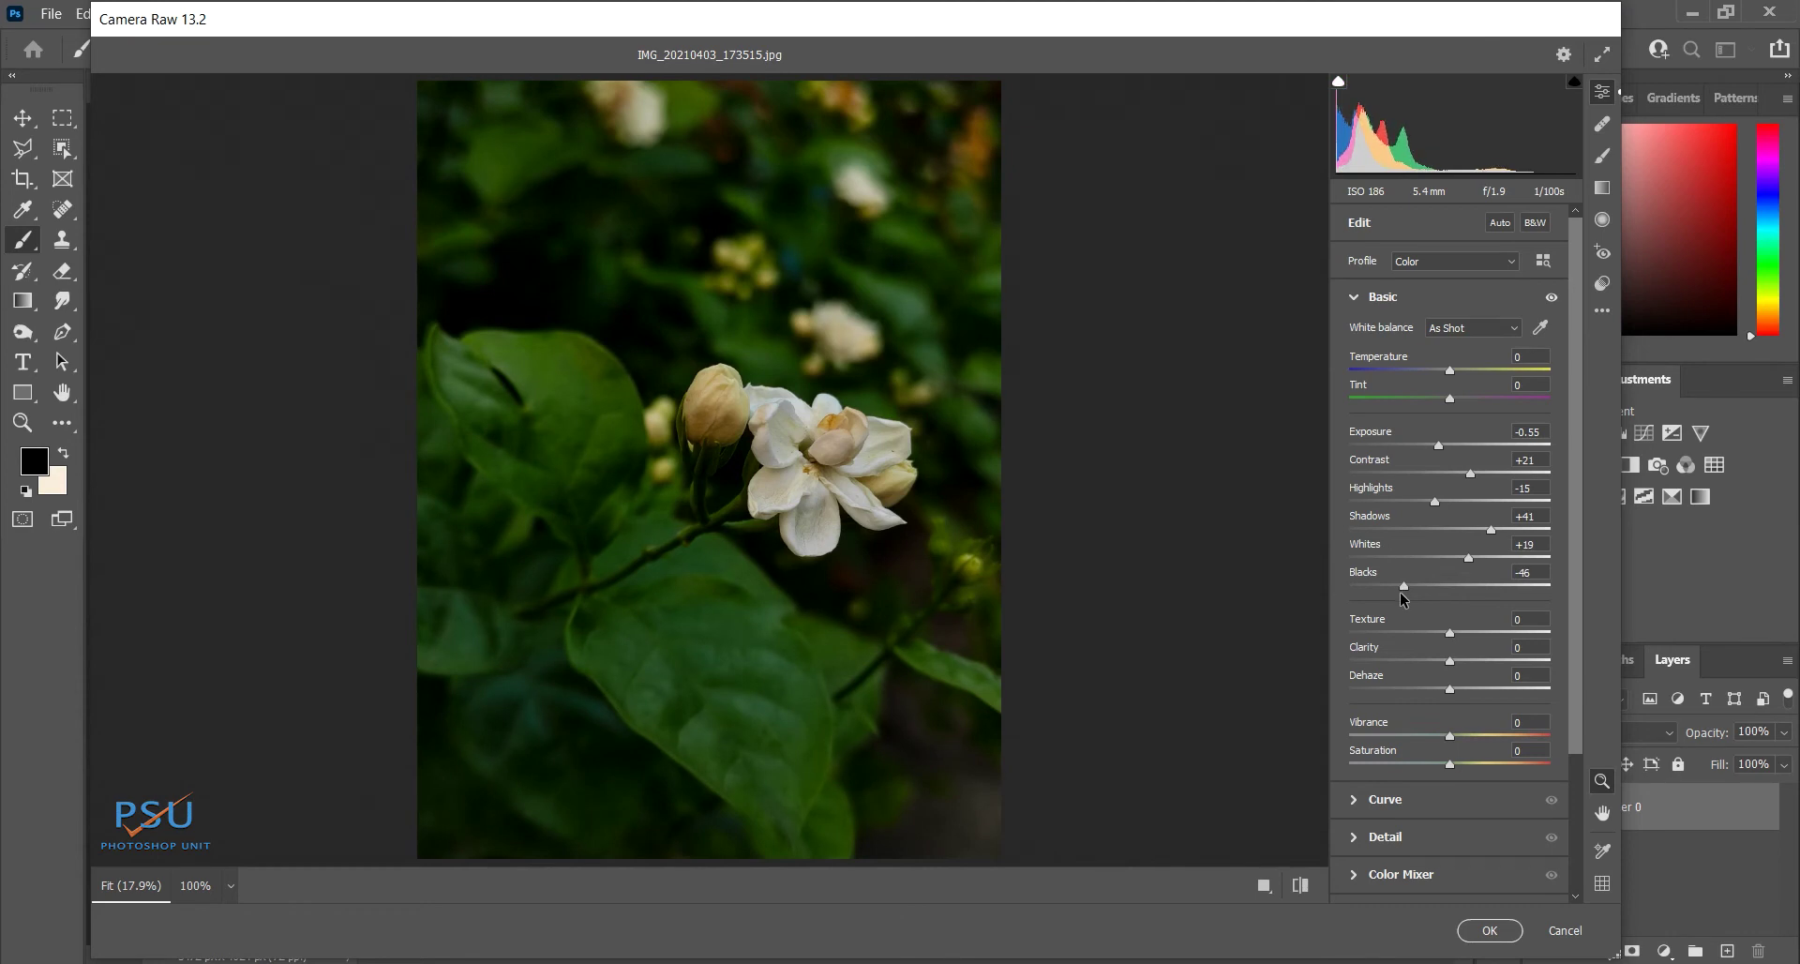
pyautogui.moveTo(1401, 594); pyautogui.dragTo(1404, 598)
# - Set Dehaze to +14, white balance Temperature to +14, Vibrance to -16 and Saturation to +40
pyautogui.click(1463, 690)
pyautogui.moveTo(1451, 371); pyautogui.dragTo(1459, 371)
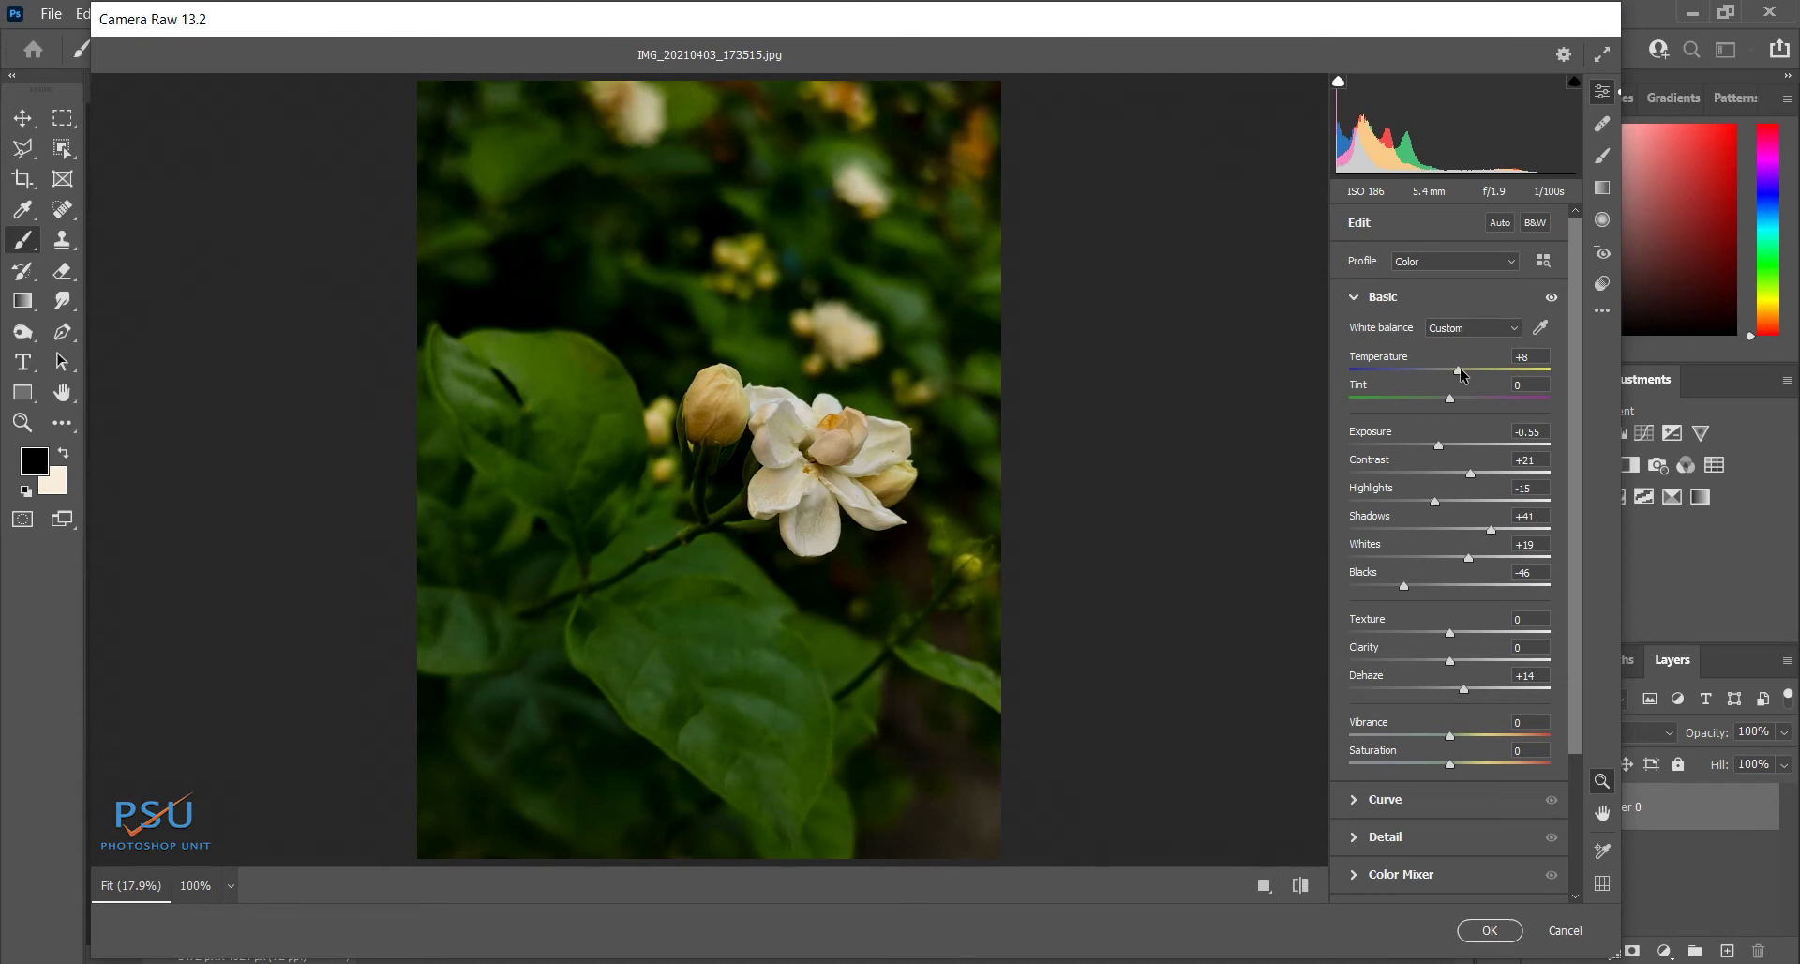
pyautogui.press('Left')
pyautogui.moveTo(1458, 371); pyautogui.dragTo(1465, 372)
pyautogui.moveTo(1450, 739)
pyautogui.mouseDown()
pyautogui.moveTo(1467, 745)
pyautogui.moveTo(1433, 742)
pyautogui.mouseUp()
pyautogui.moveTo(1448, 761); pyautogui.dragTo(1491, 775)
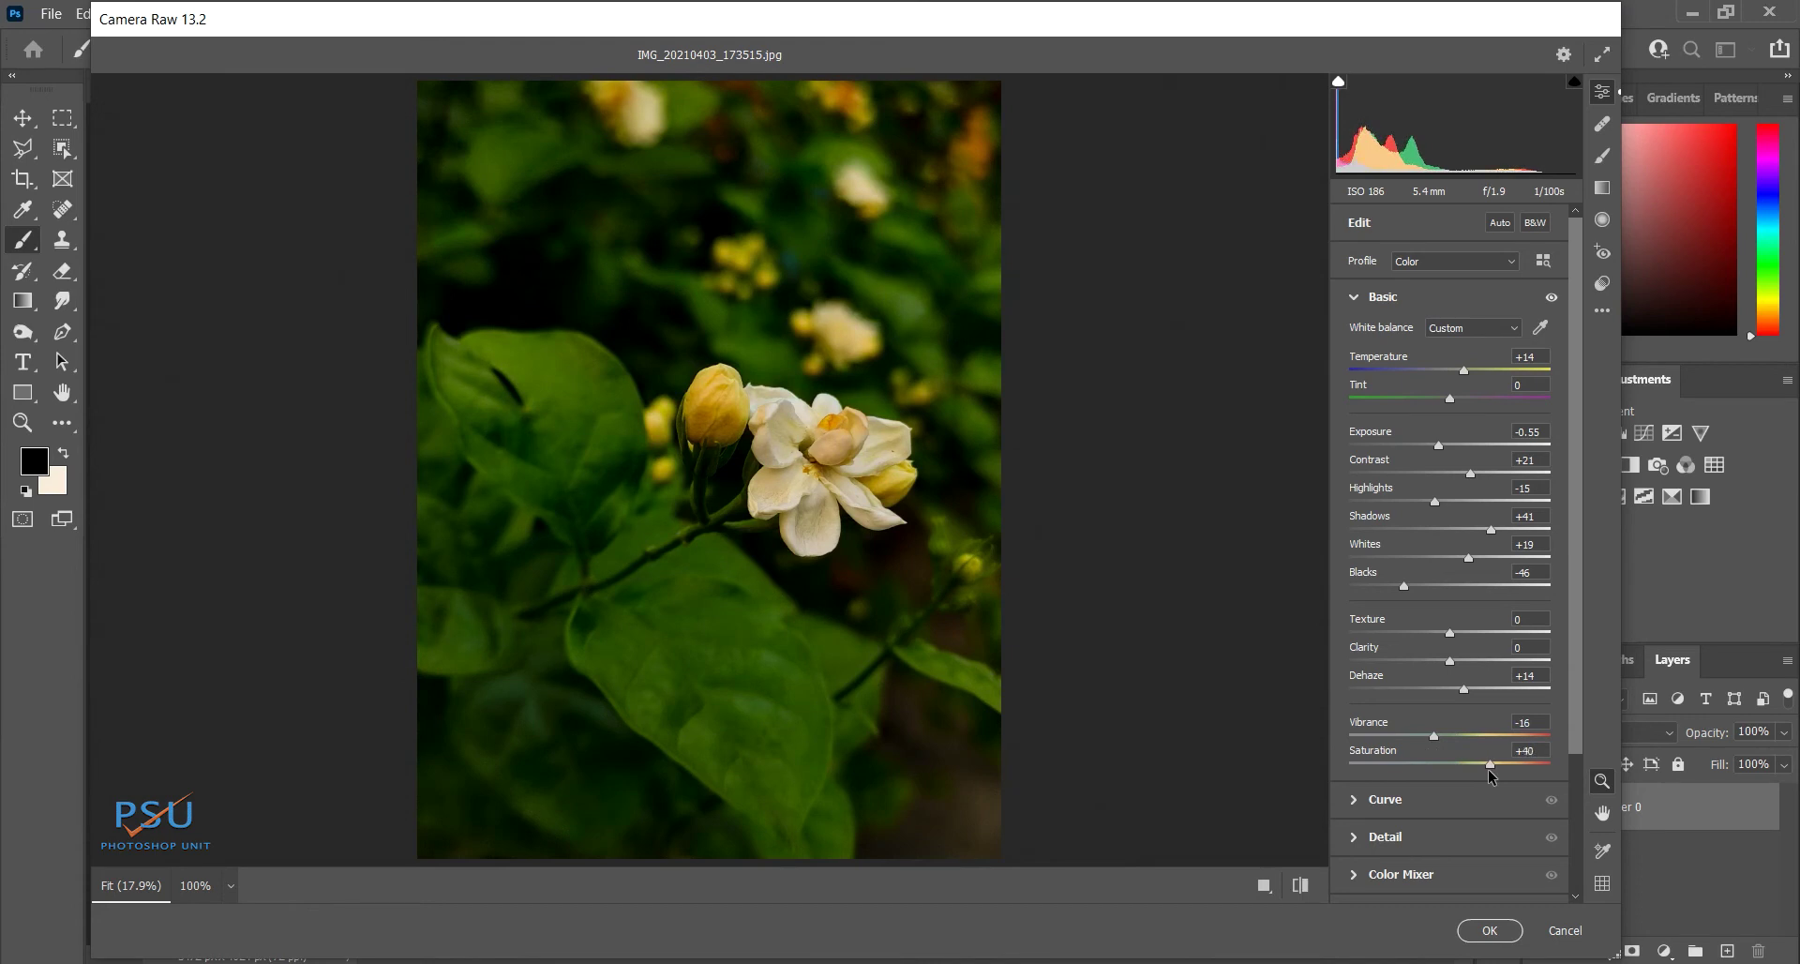
# - Shape the parametric curve for strong contrast with Highlights +1, Lights +58, Darks -9 and Shadows -67
pyautogui.click(1404, 797)
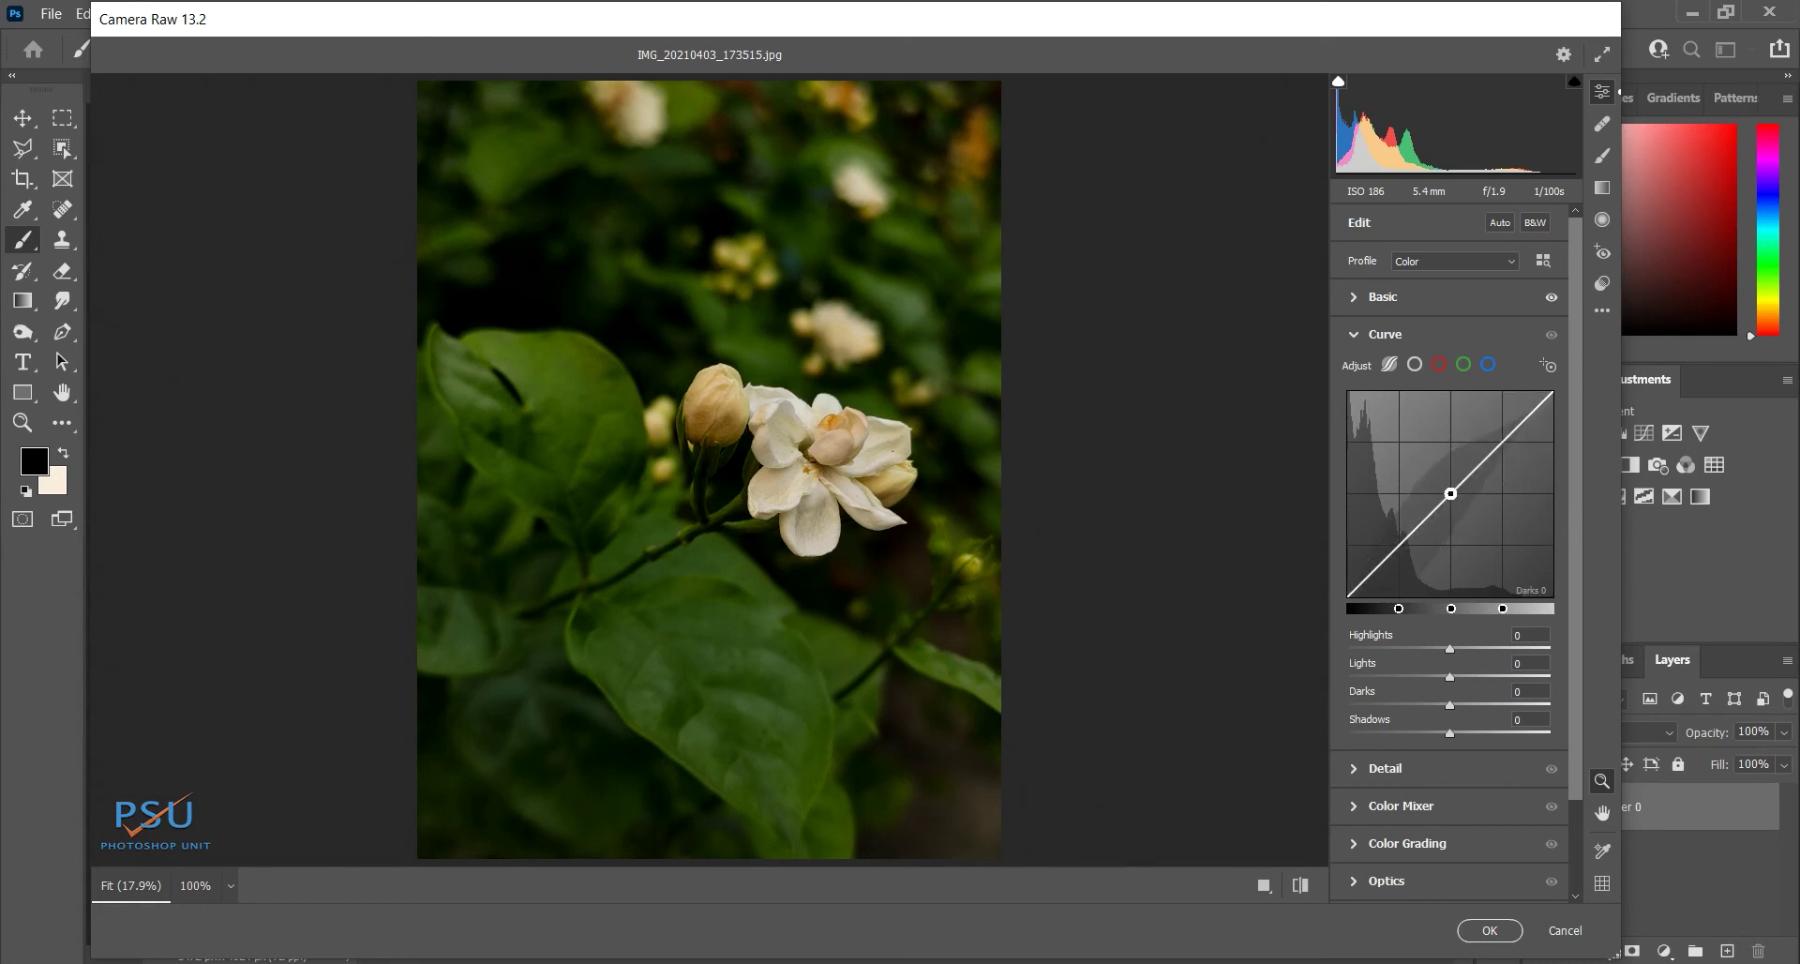
pyautogui.moveTo(1451, 494); pyautogui.dragTo(1451, 482)
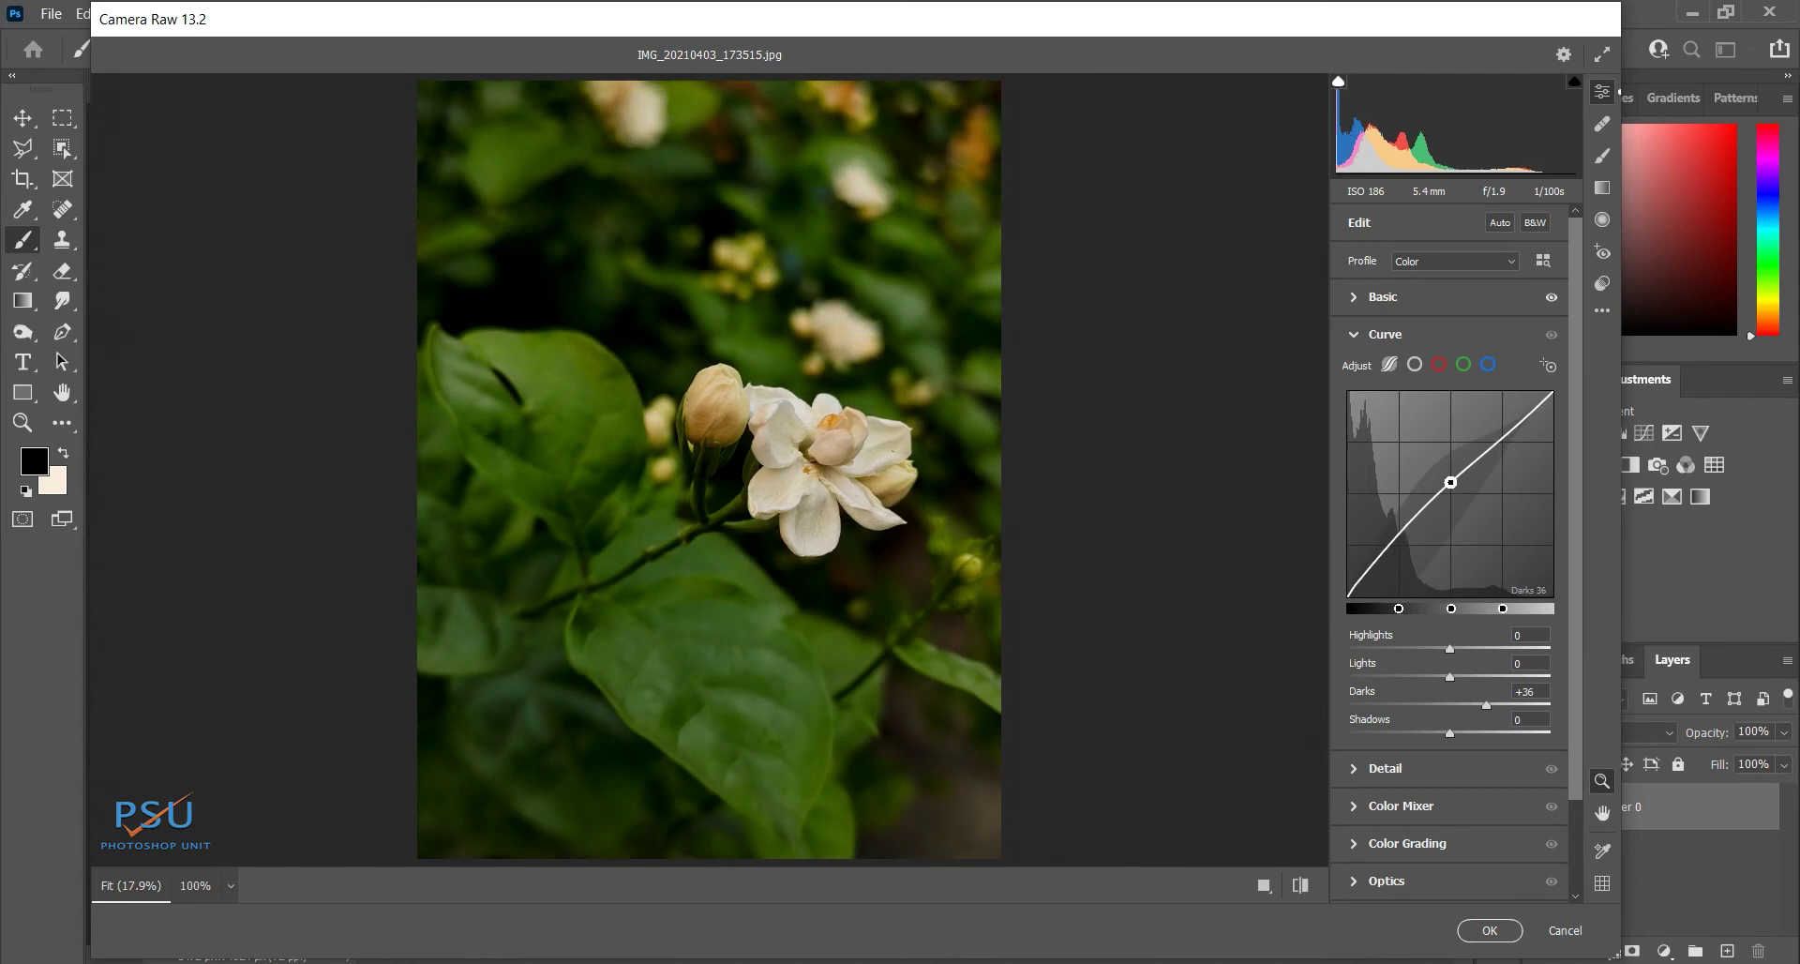
pyautogui.moveTo(1450, 482); pyautogui.dragTo(1450, 479)
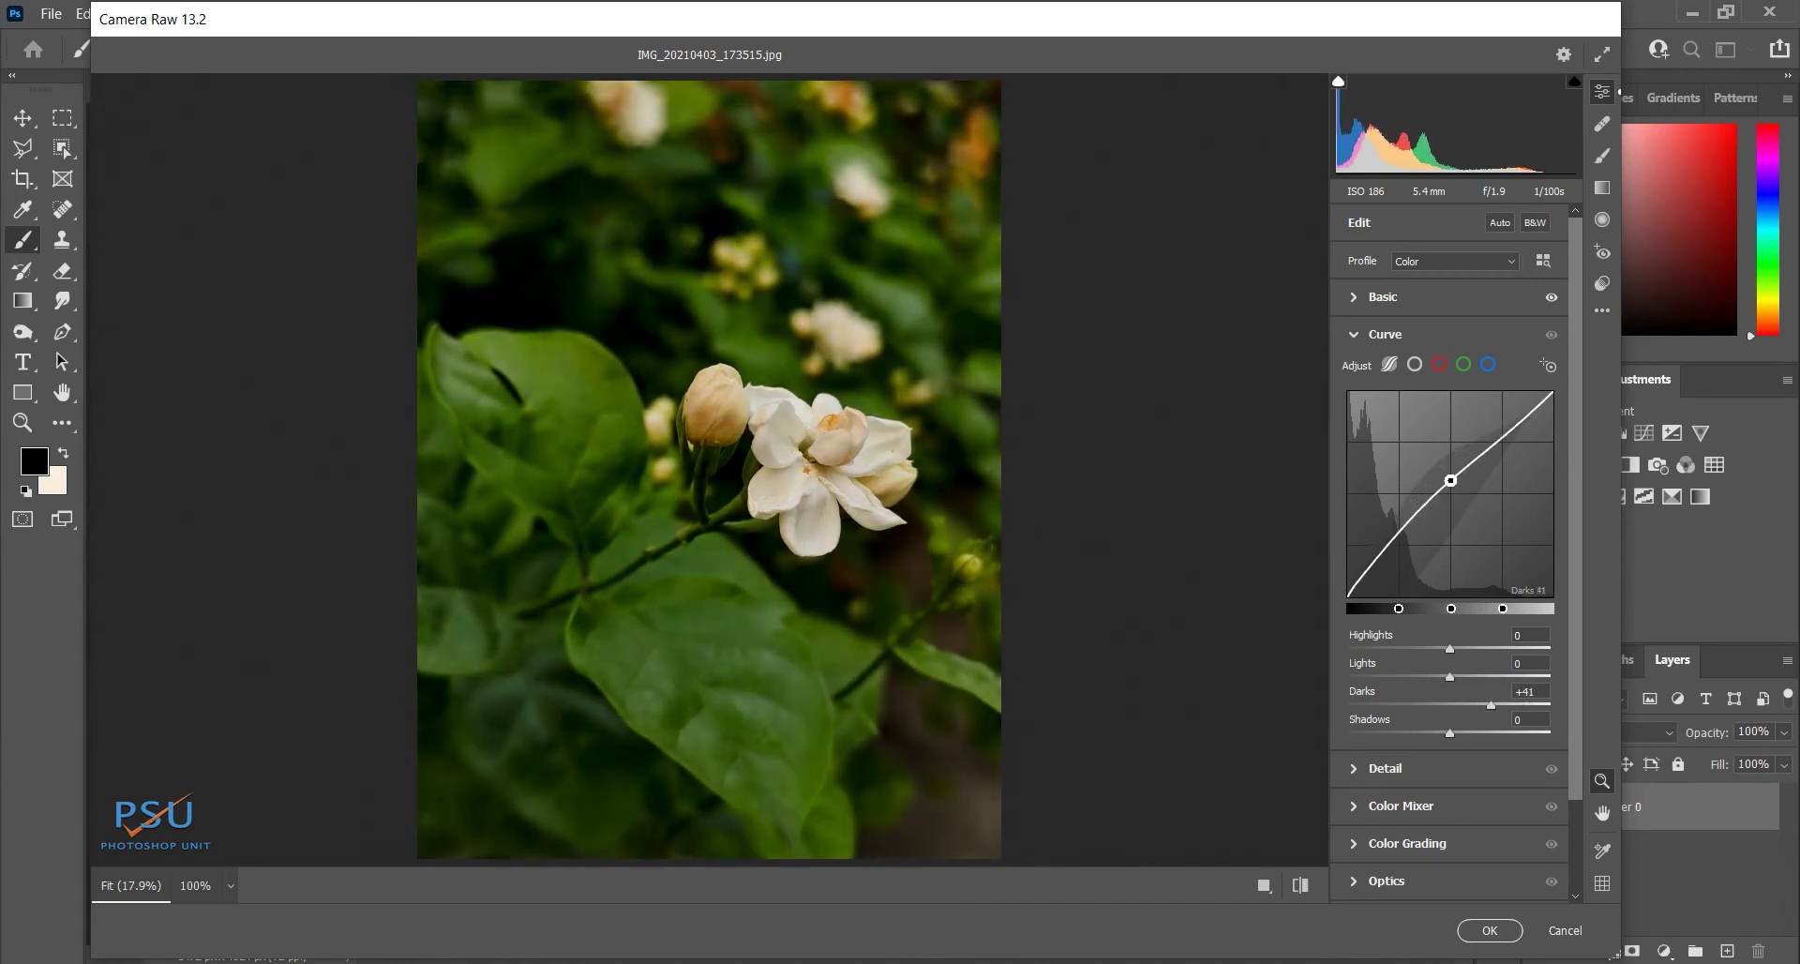
pyautogui.moveTo(1502, 424); pyautogui.dragTo(1476, 449)
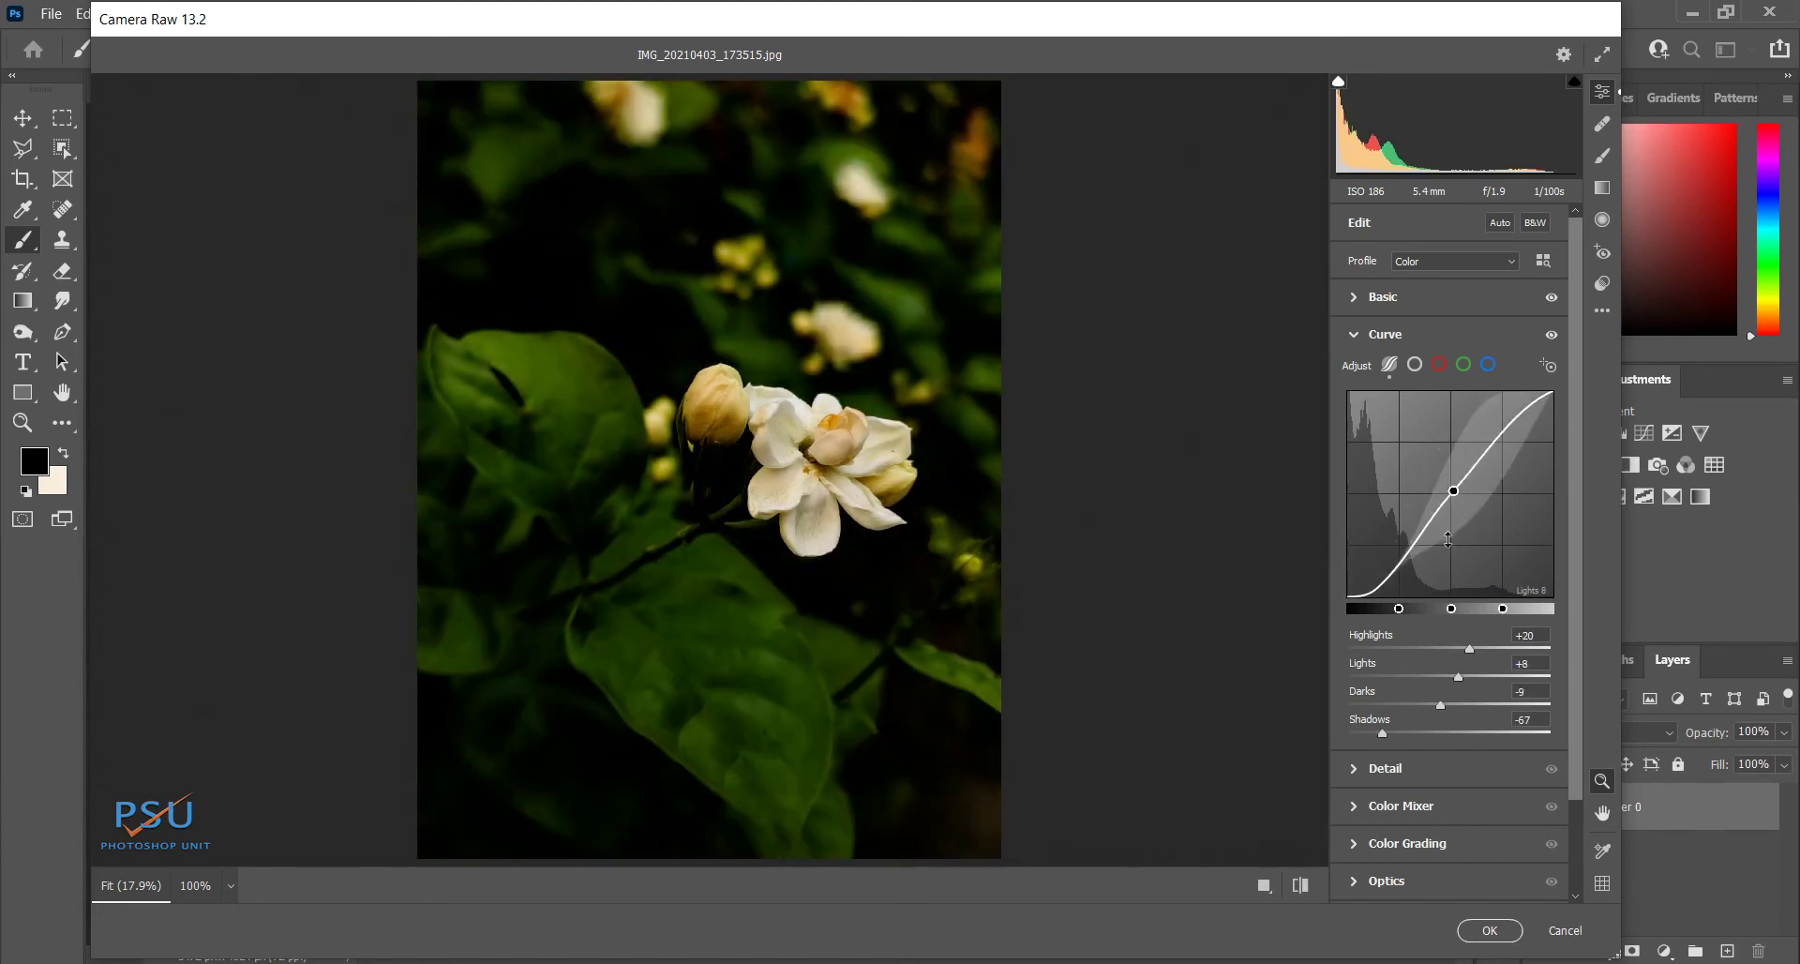
pyautogui.moveTo(1453, 491); pyautogui.dragTo(1453, 470)
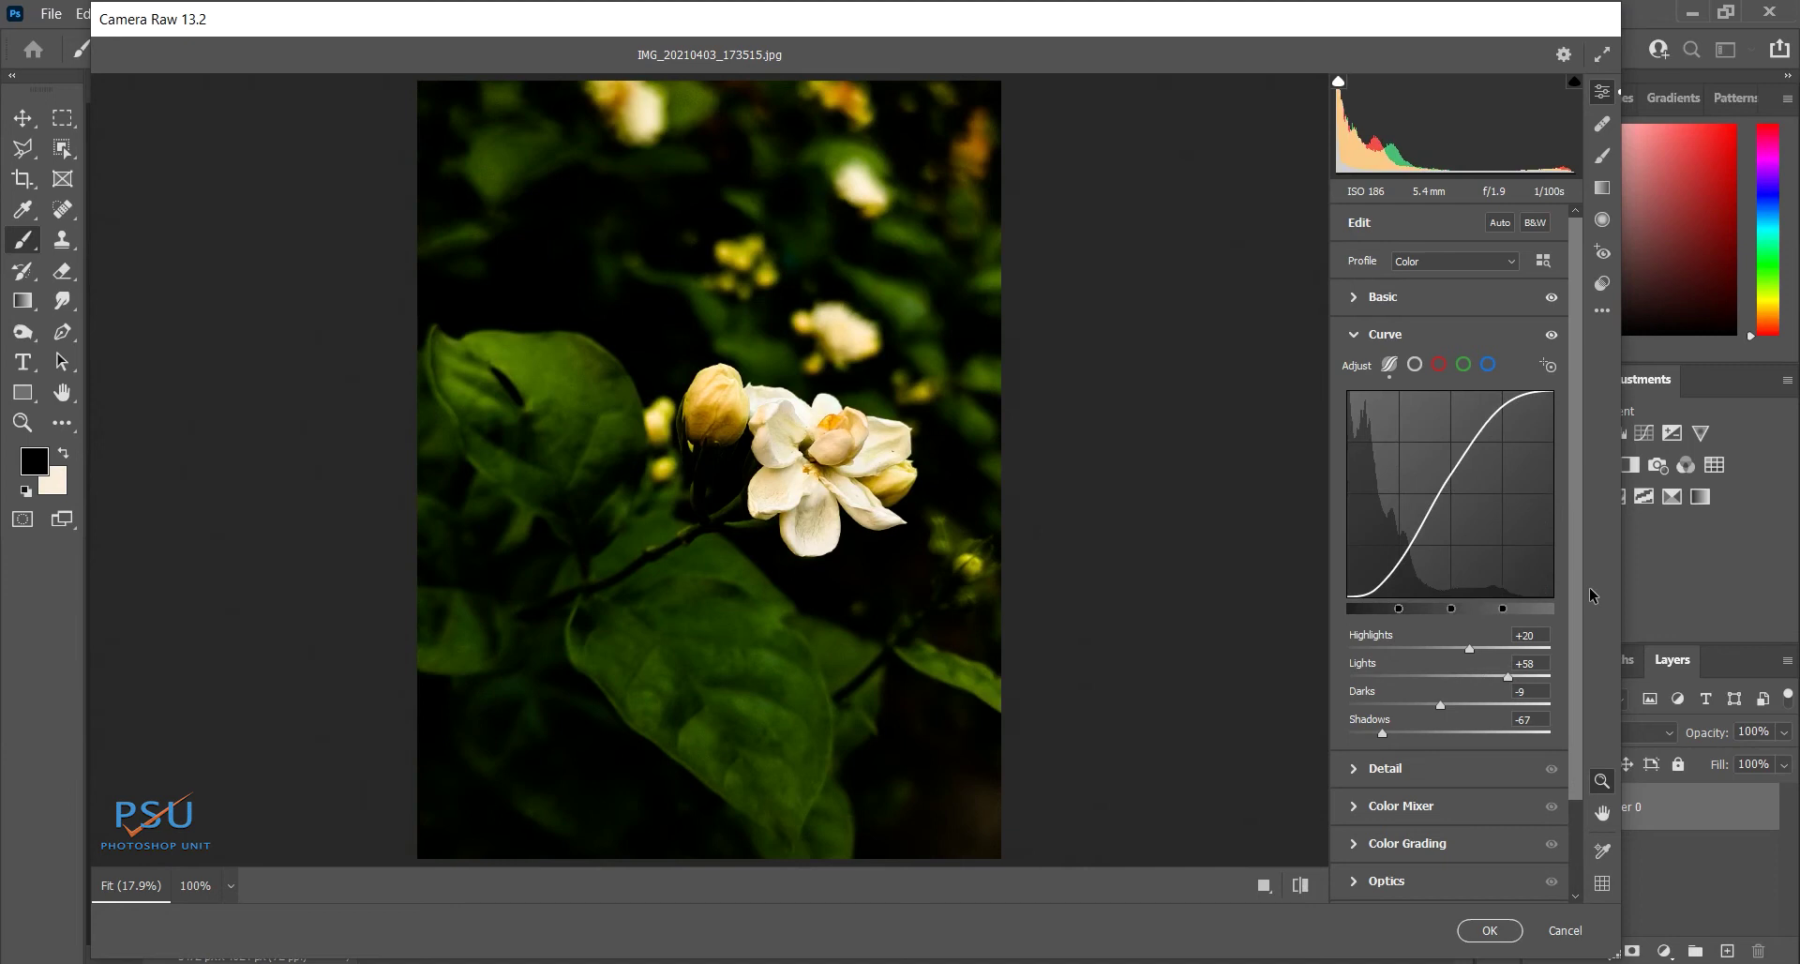
pyautogui.moveTo(1469, 647); pyautogui.dragTo(1450, 648)
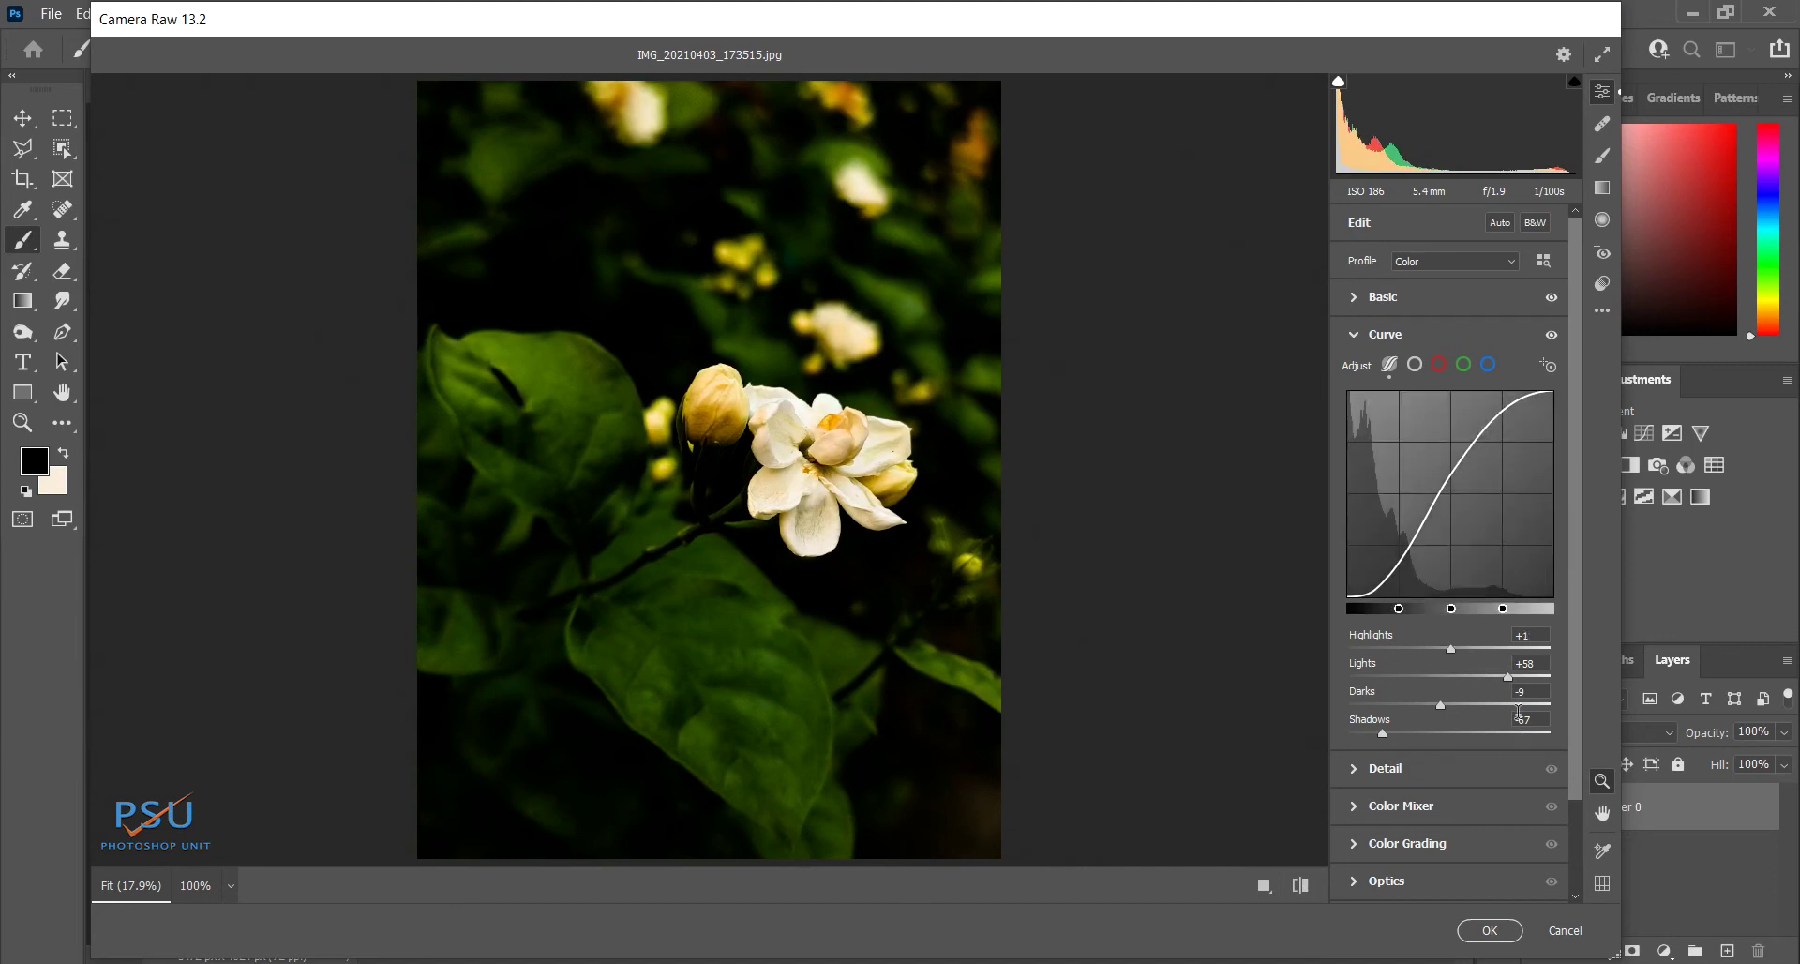
# - In the Detail adjustments, set Sharpening to 10, Noise Reduction to 20 and Color Noise Reduction to 14
pyautogui.click(1415, 769)
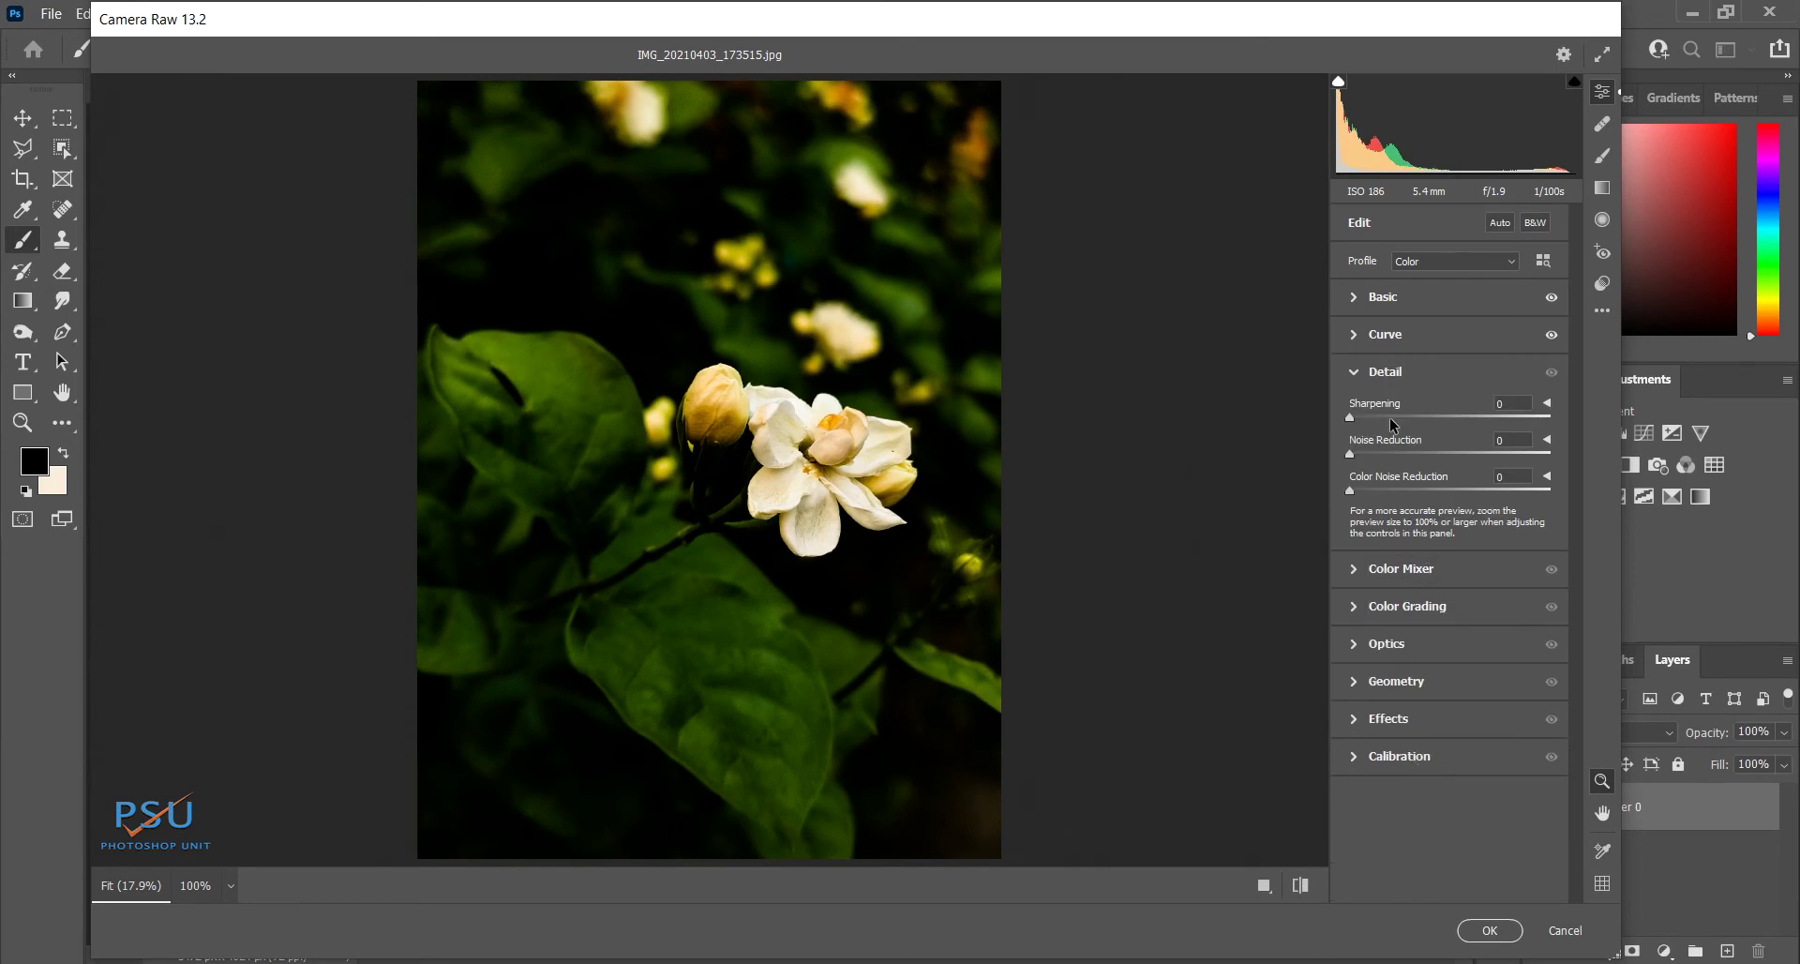
pyautogui.moveTo(1351, 418); pyautogui.dragTo(1371, 454)
pyautogui.moveTo(1385, 452); pyautogui.dragTo(1380, 481)
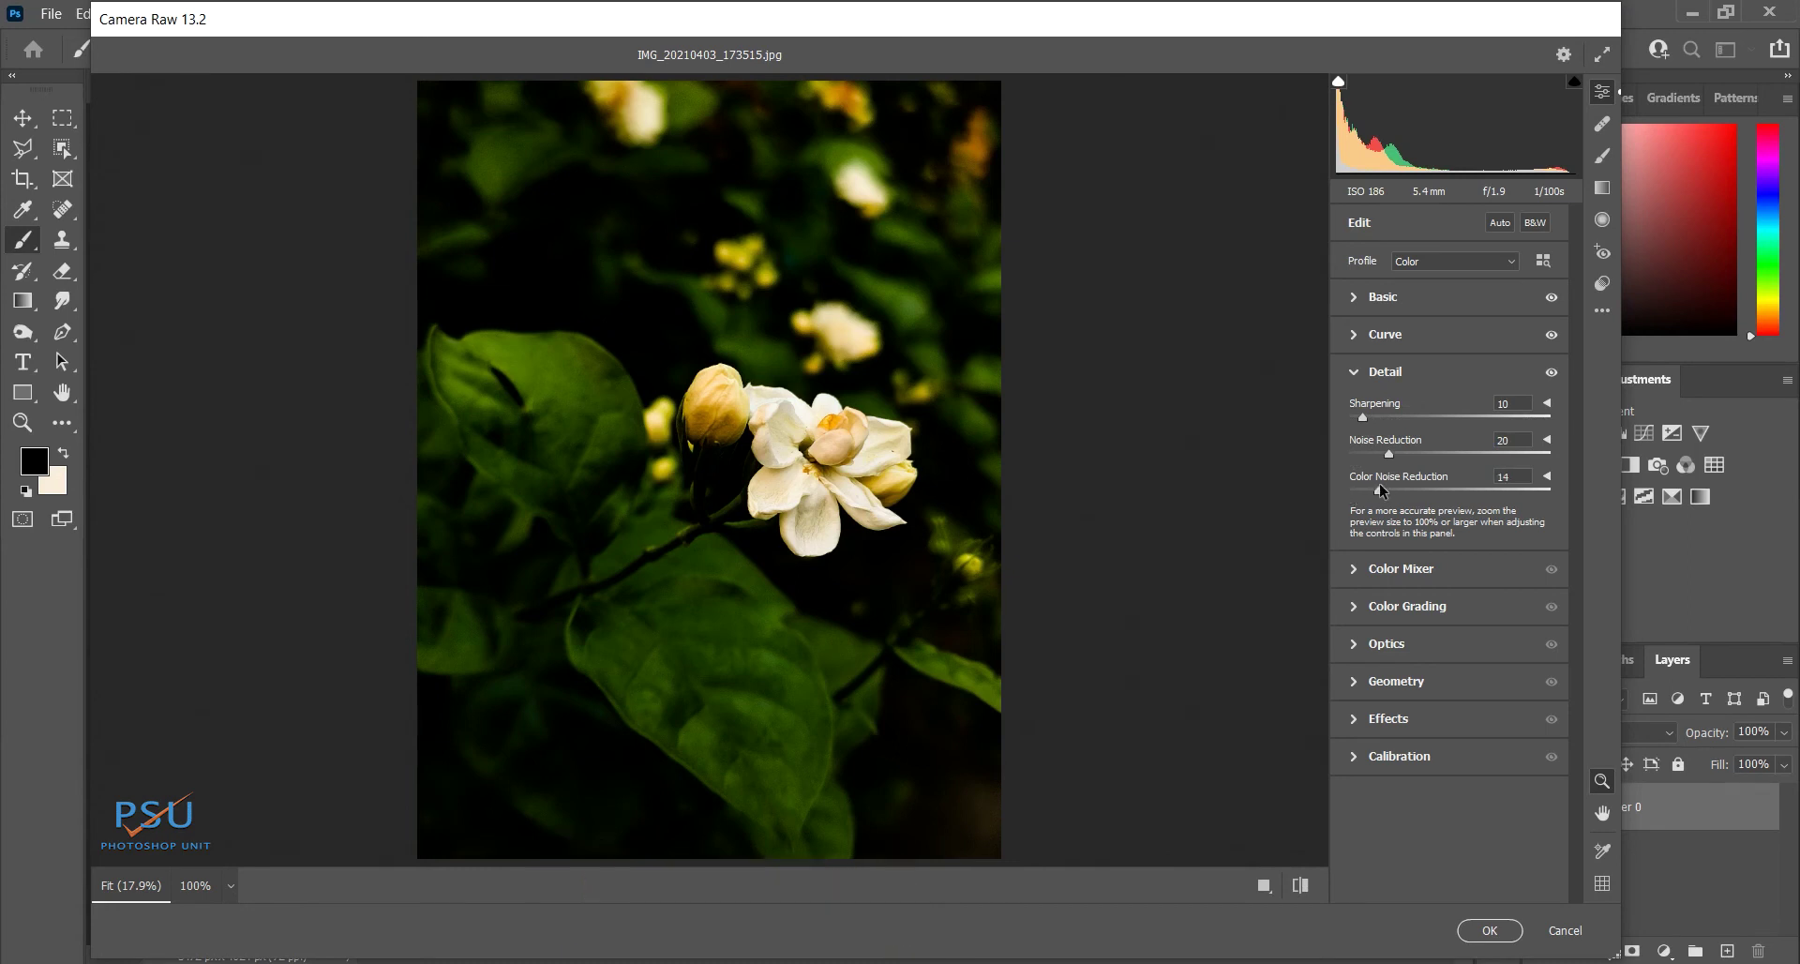
# - In the Color Mixer, set the Reds saturation to -23 and luminance to -16, keeping the Oranges luminance at 0
pyautogui.click(1391, 569)
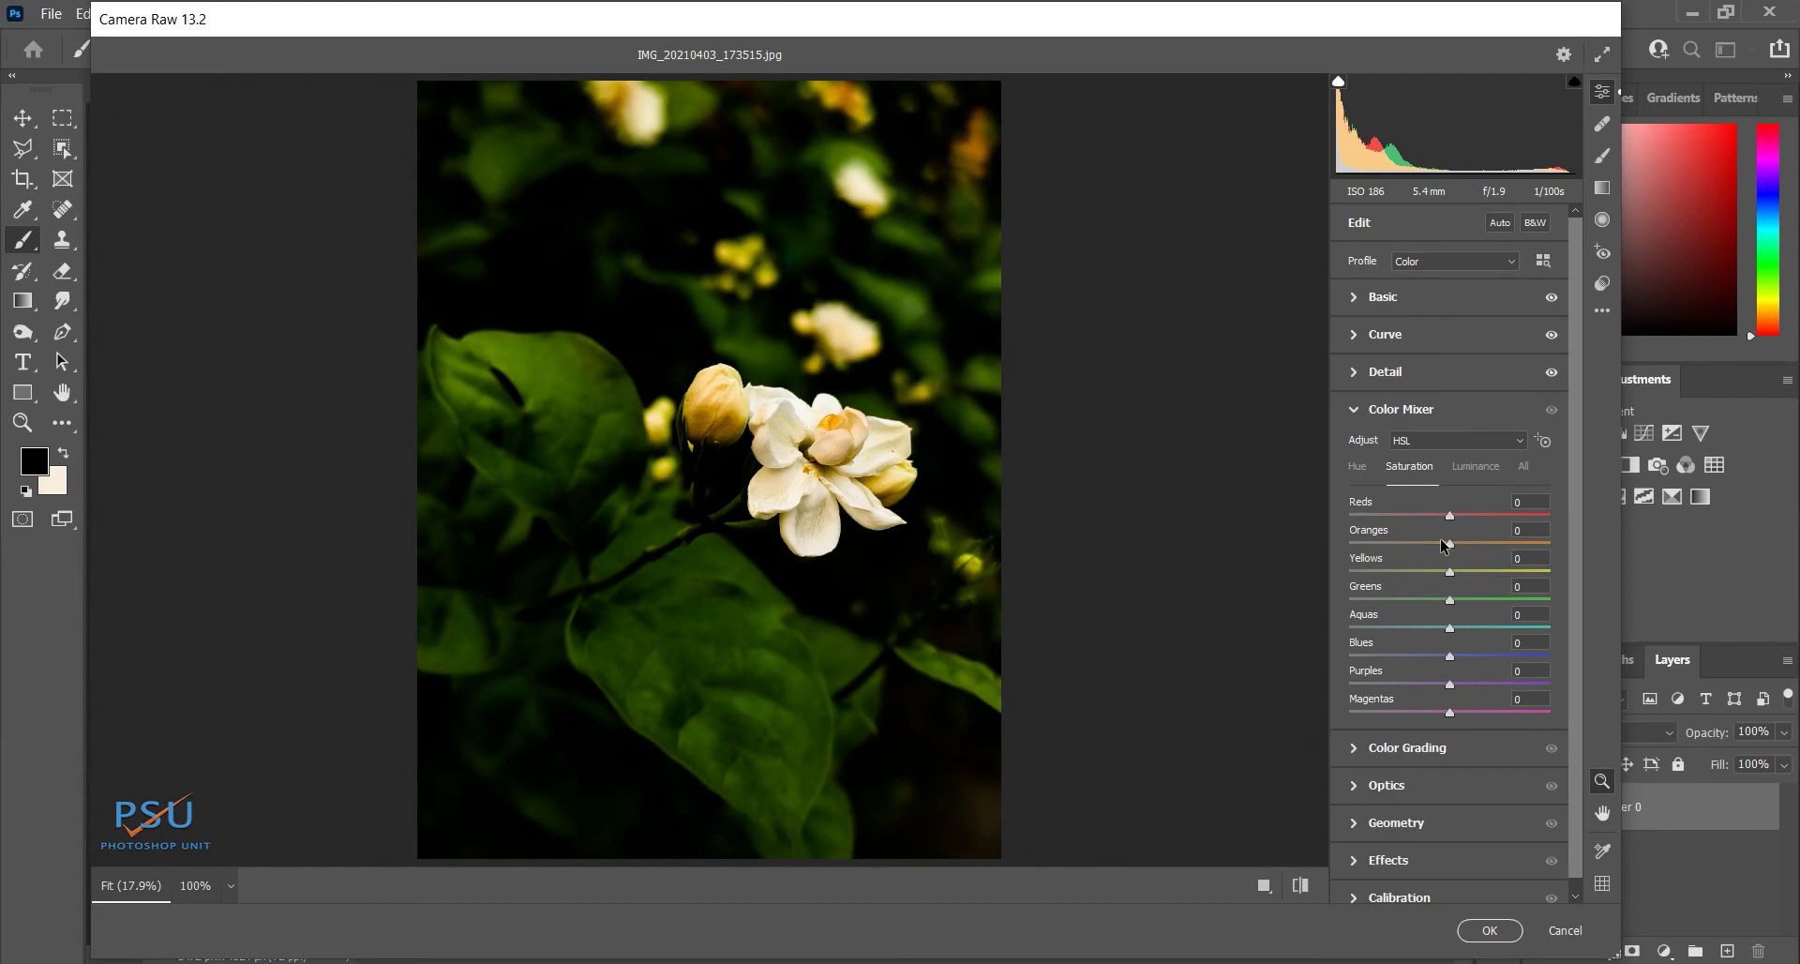
pyautogui.moveTo(1451, 517)
pyautogui.mouseDown()
pyautogui.moveTo(1410, 516)
pyautogui.moveTo(1441, 523)
pyautogui.mouseUp()
pyautogui.click(1357, 468)
pyautogui.click(1489, 466)
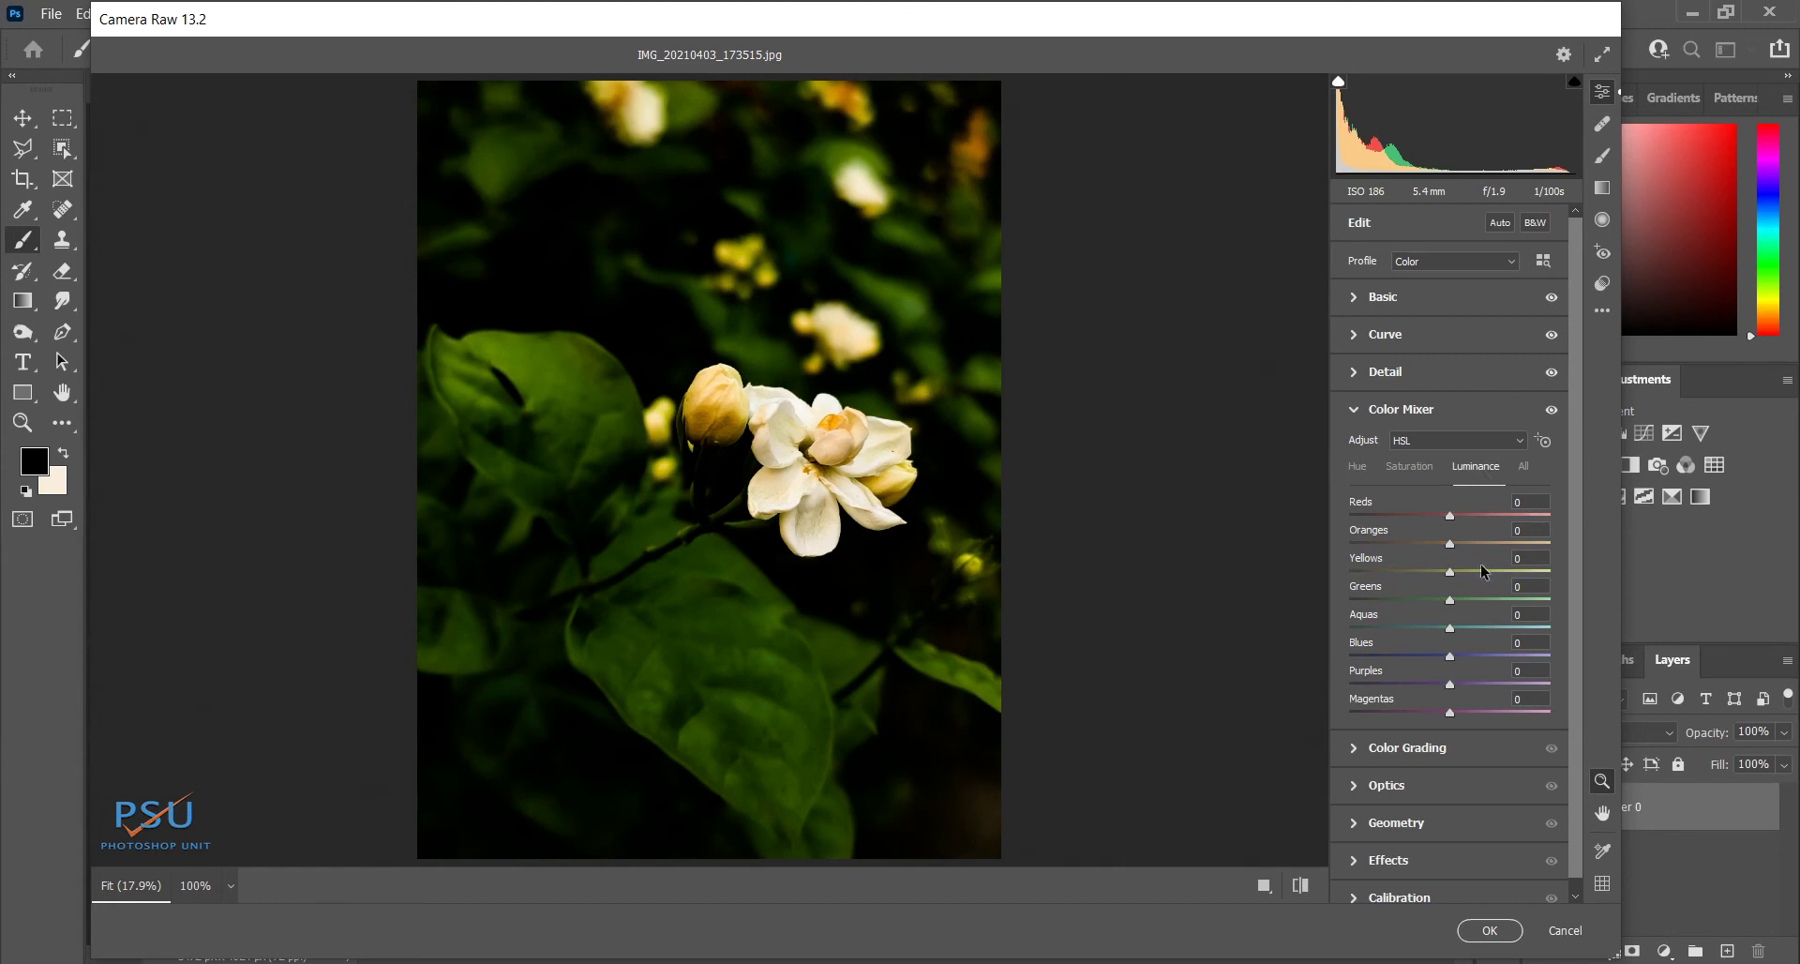
pyautogui.moveTo(1454, 515); pyautogui.dragTo(1470, 519)
pyautogui.moveTo(1449, 543); pyautogui.dragTo(1405, 543)
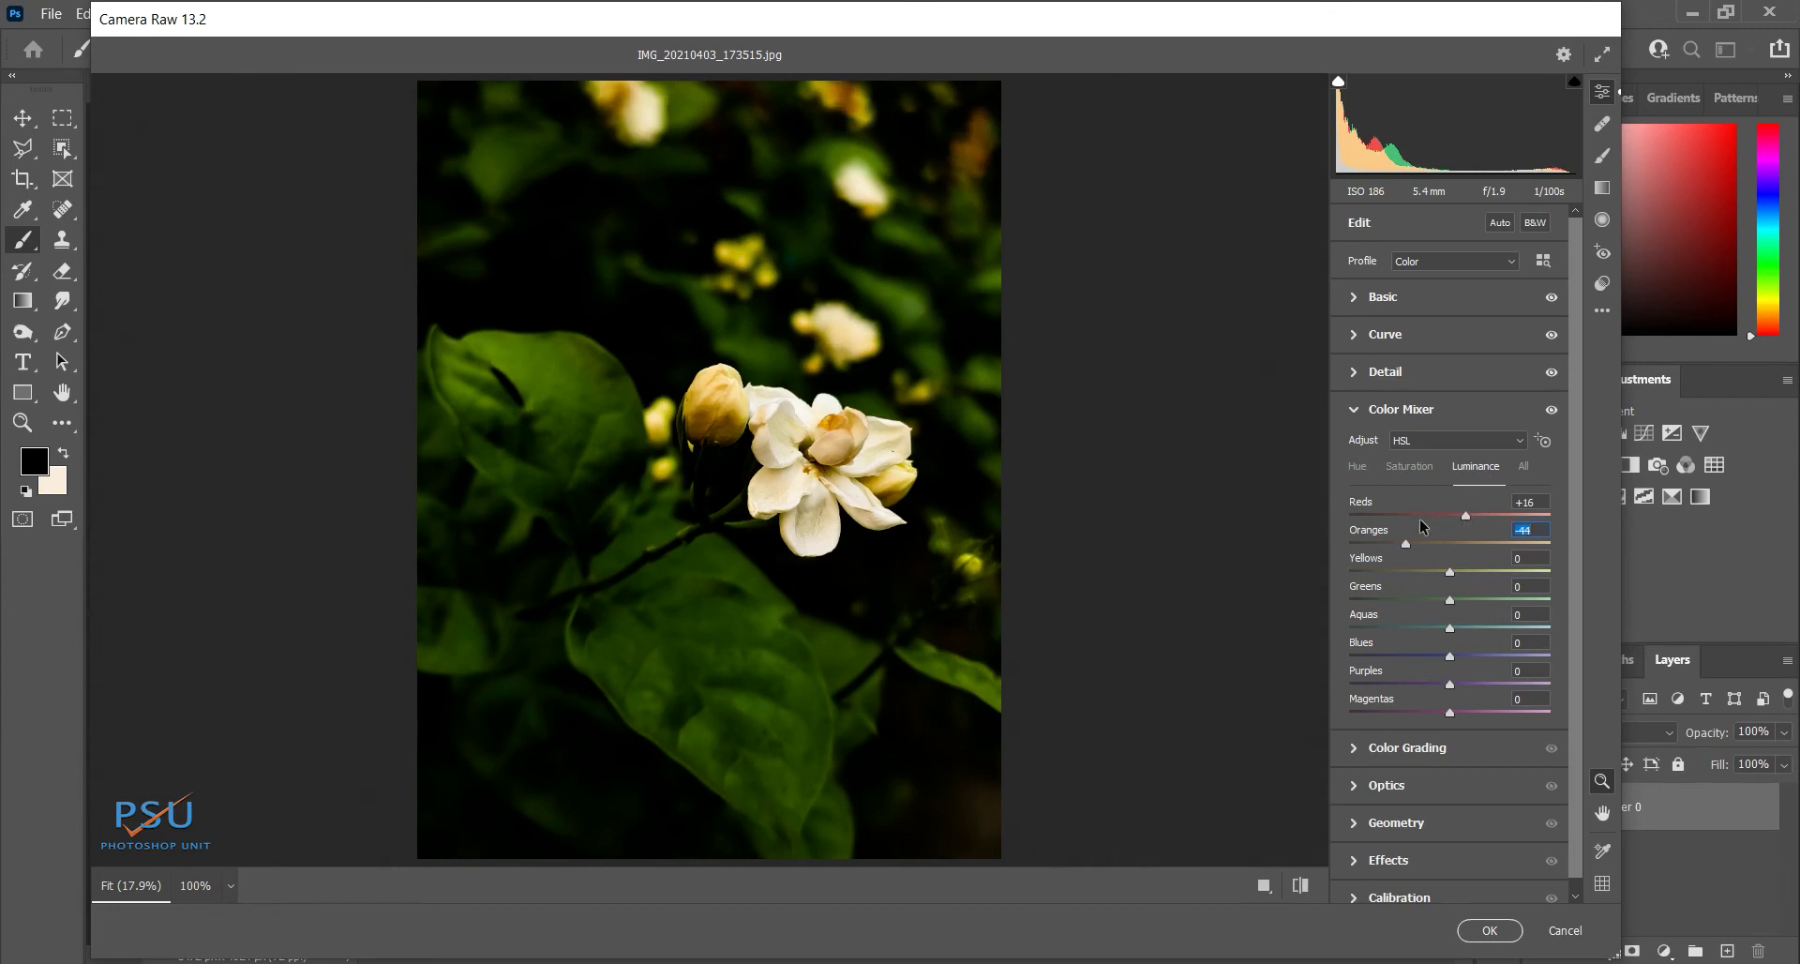
pyautogui.write('0')
pyautogui.moveTo(1465, 515); pyautogui.dragTo(1436, 521)
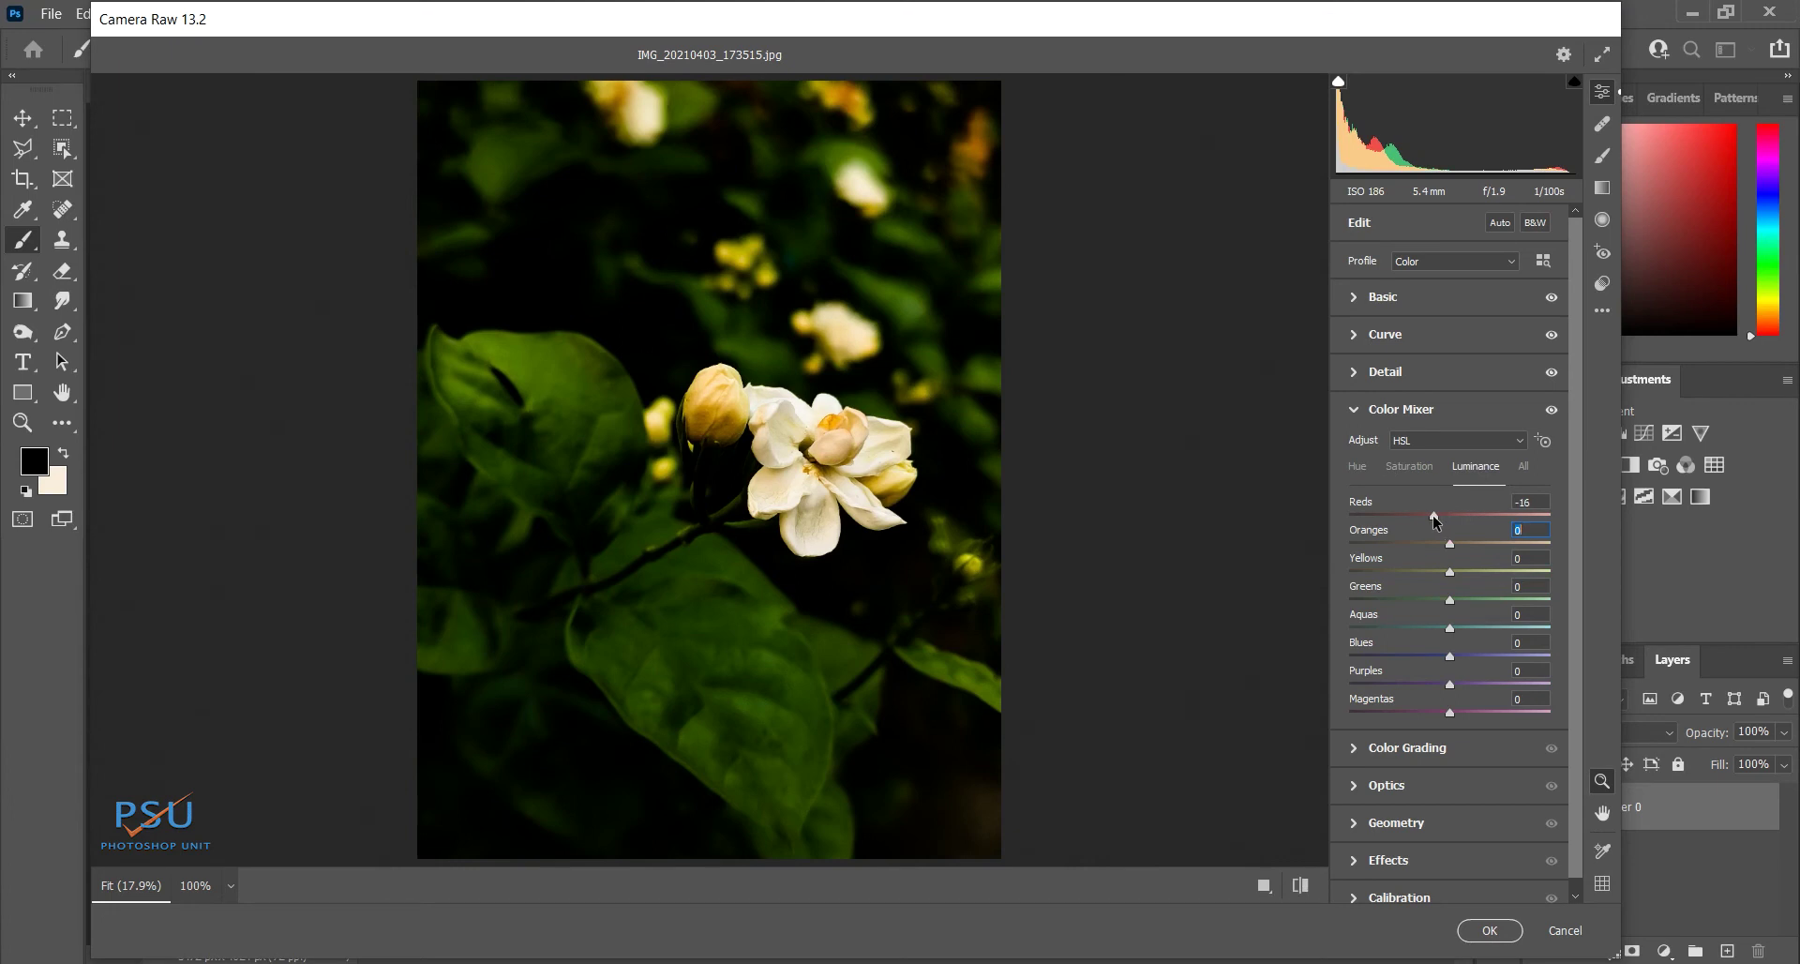
# - Adjust the Oranges in the Color Mixer to hue -2, saturation -100 and luminance +25
pyautogui.click(1410, 468)
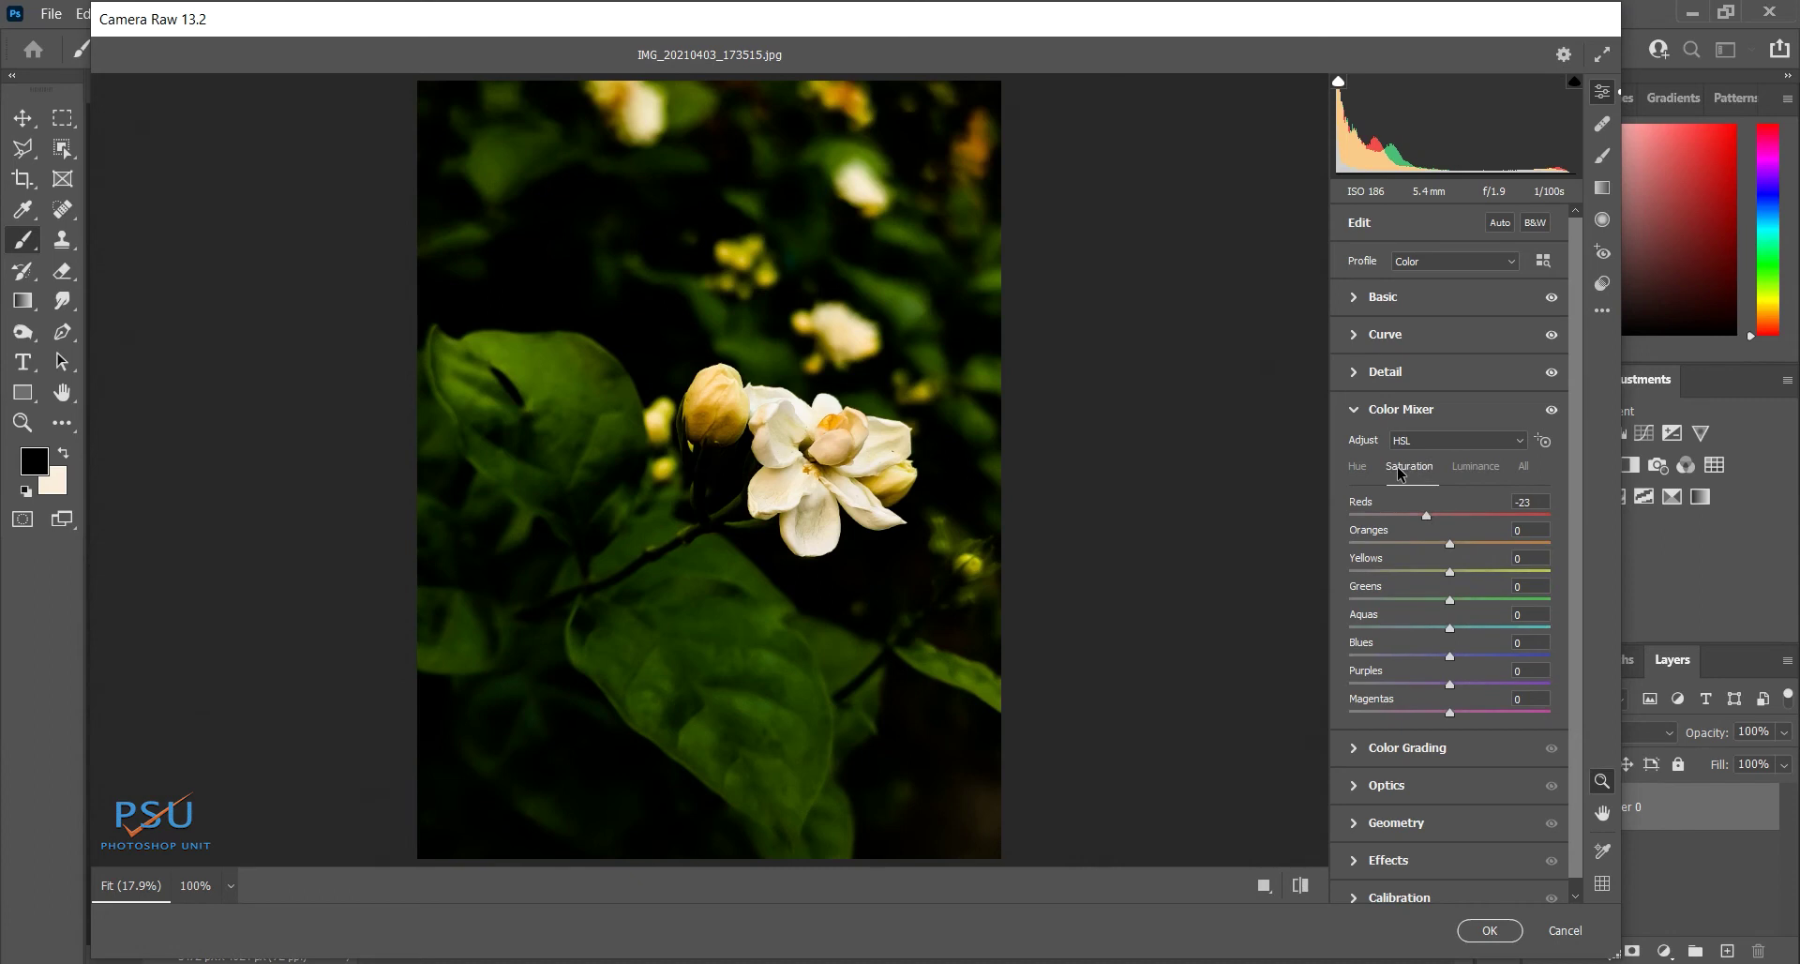
pyautogui.click(1358, 467)
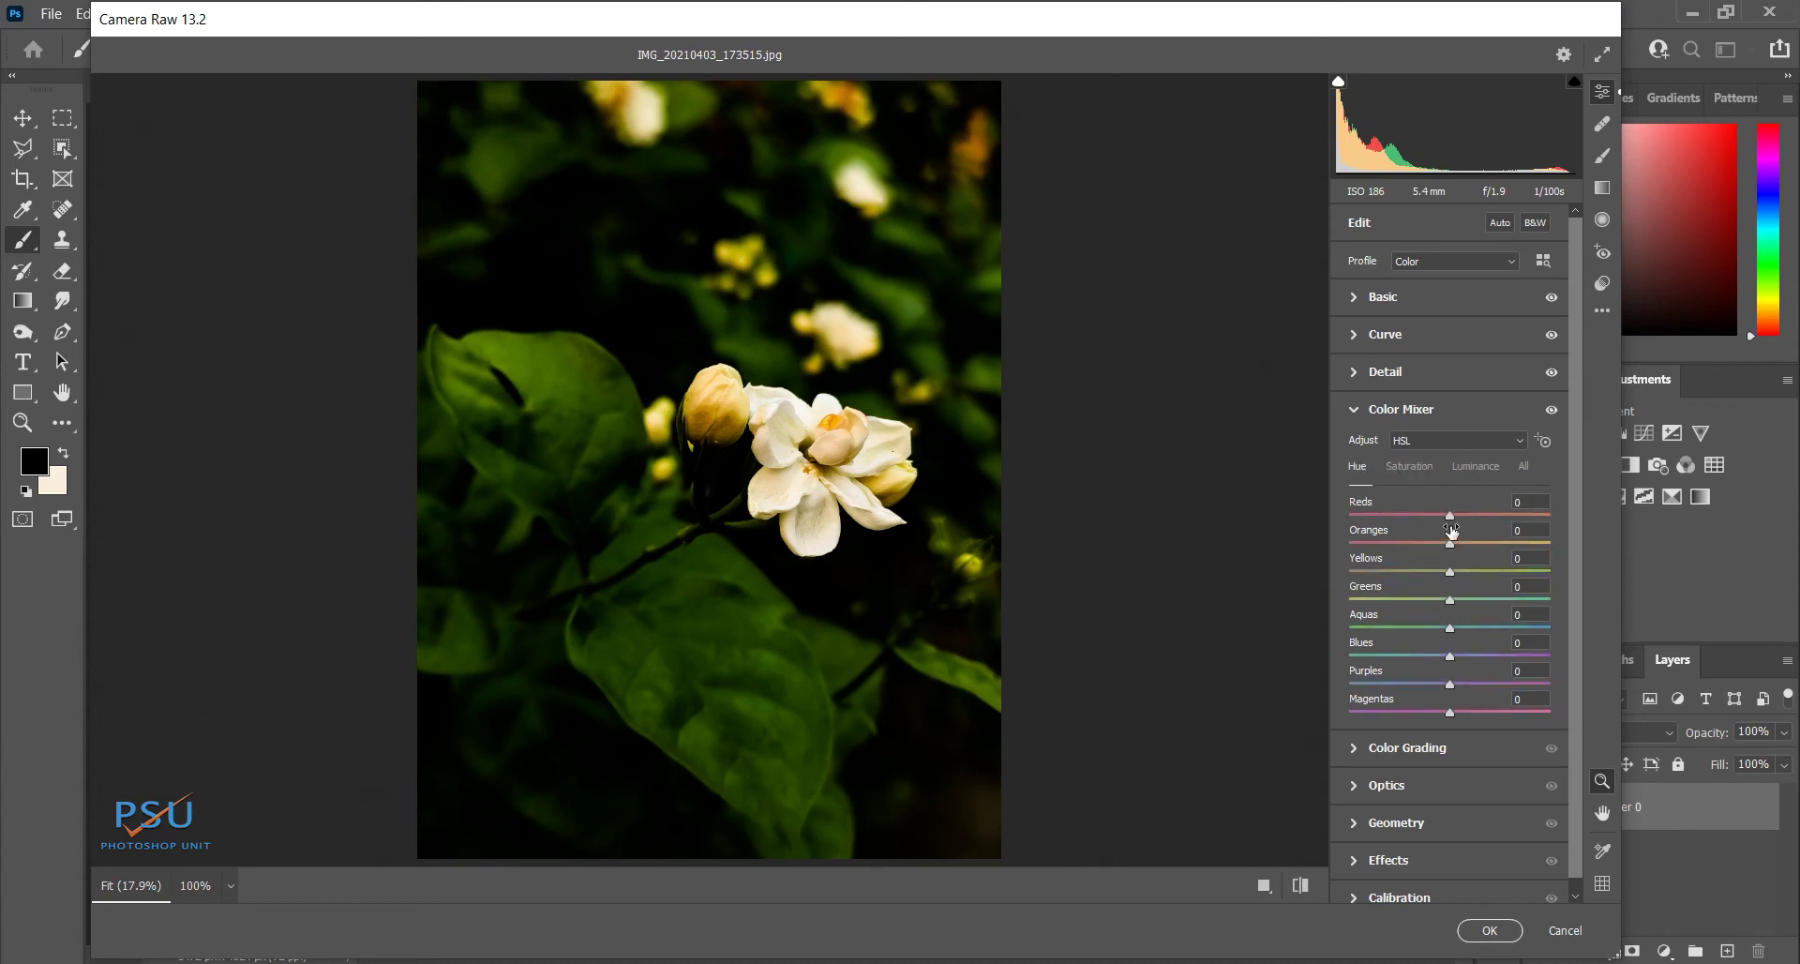
pyautogui.moveTo(1449, 542); pyautogui.dragTo(1448, 545)
pyautogui.click(1415, 466)
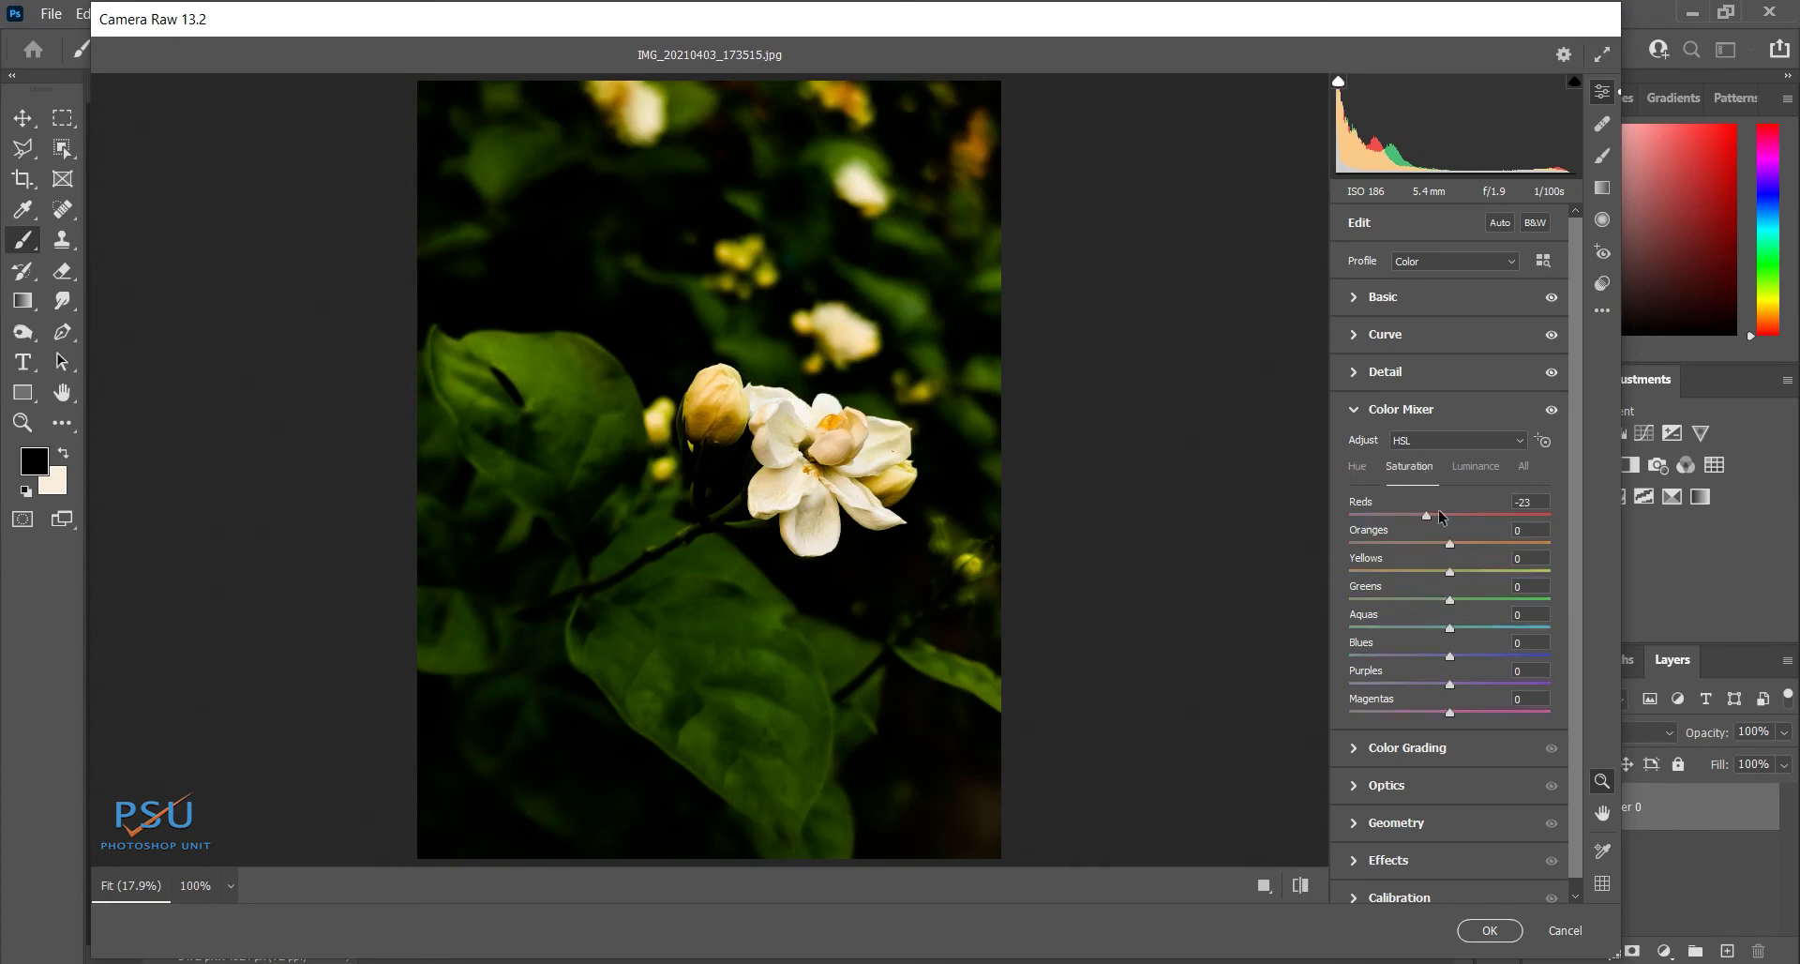
pyautogui.moveTo(1448, 545); pyautogui.dragTo(1352, 549)
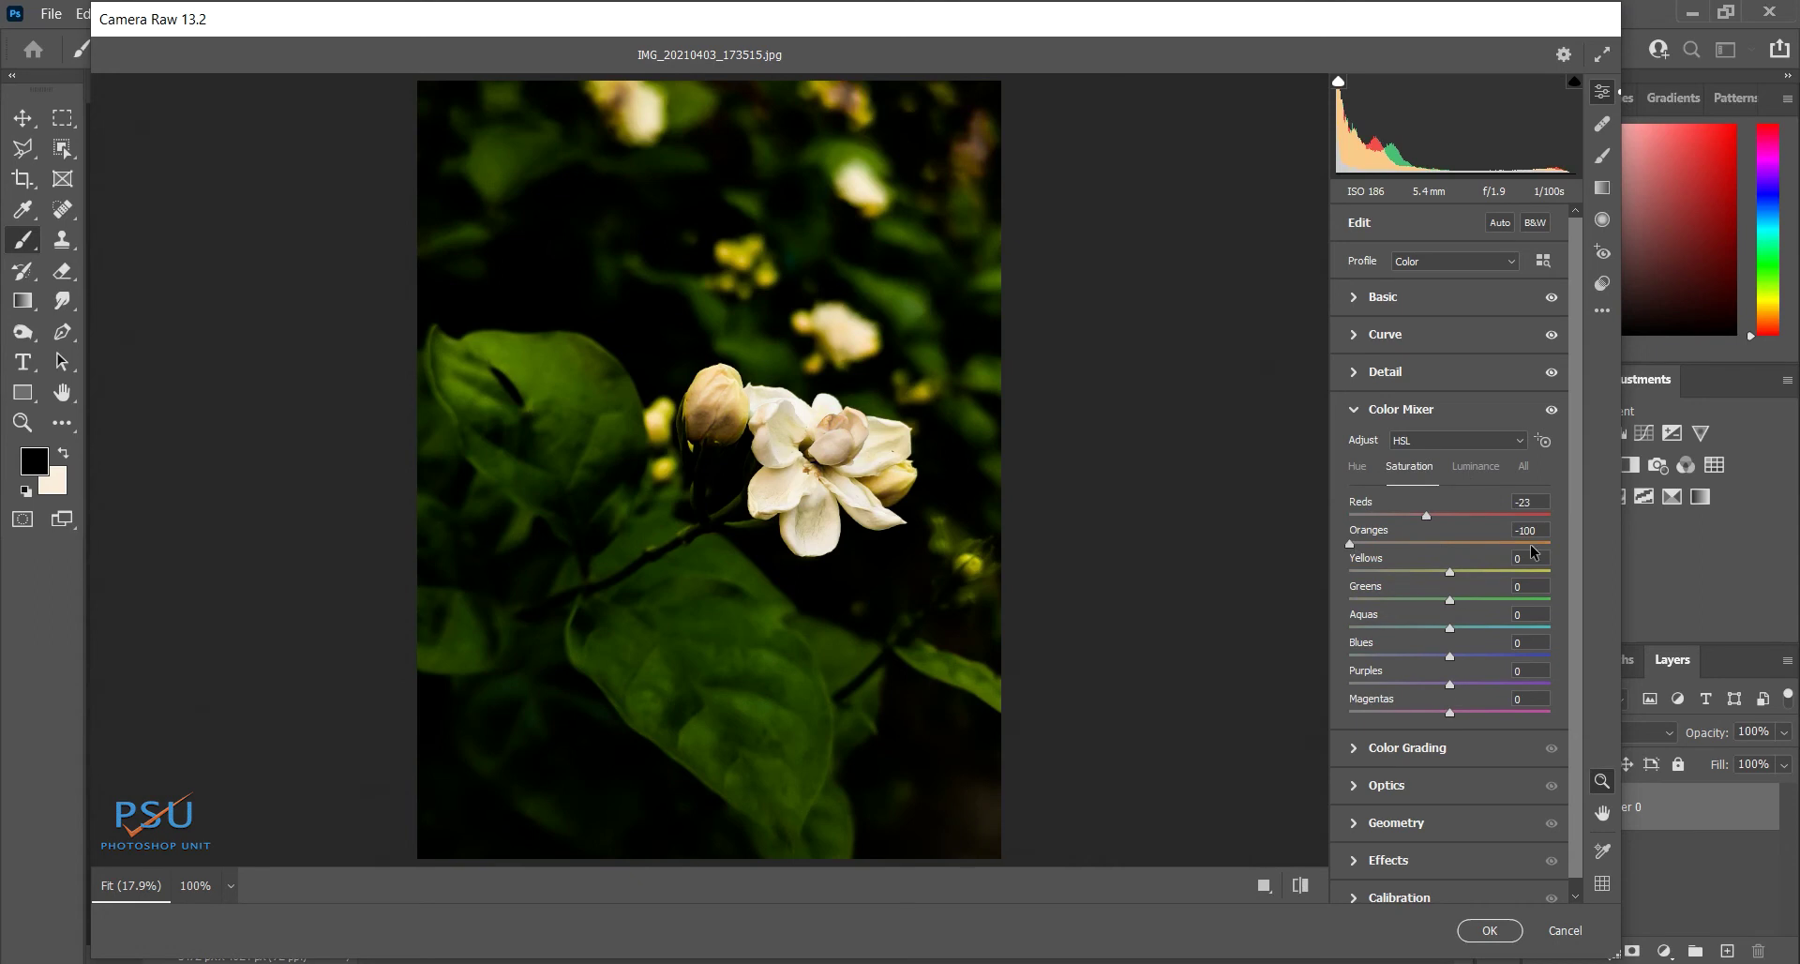
pyautogui.click(1475, 466)
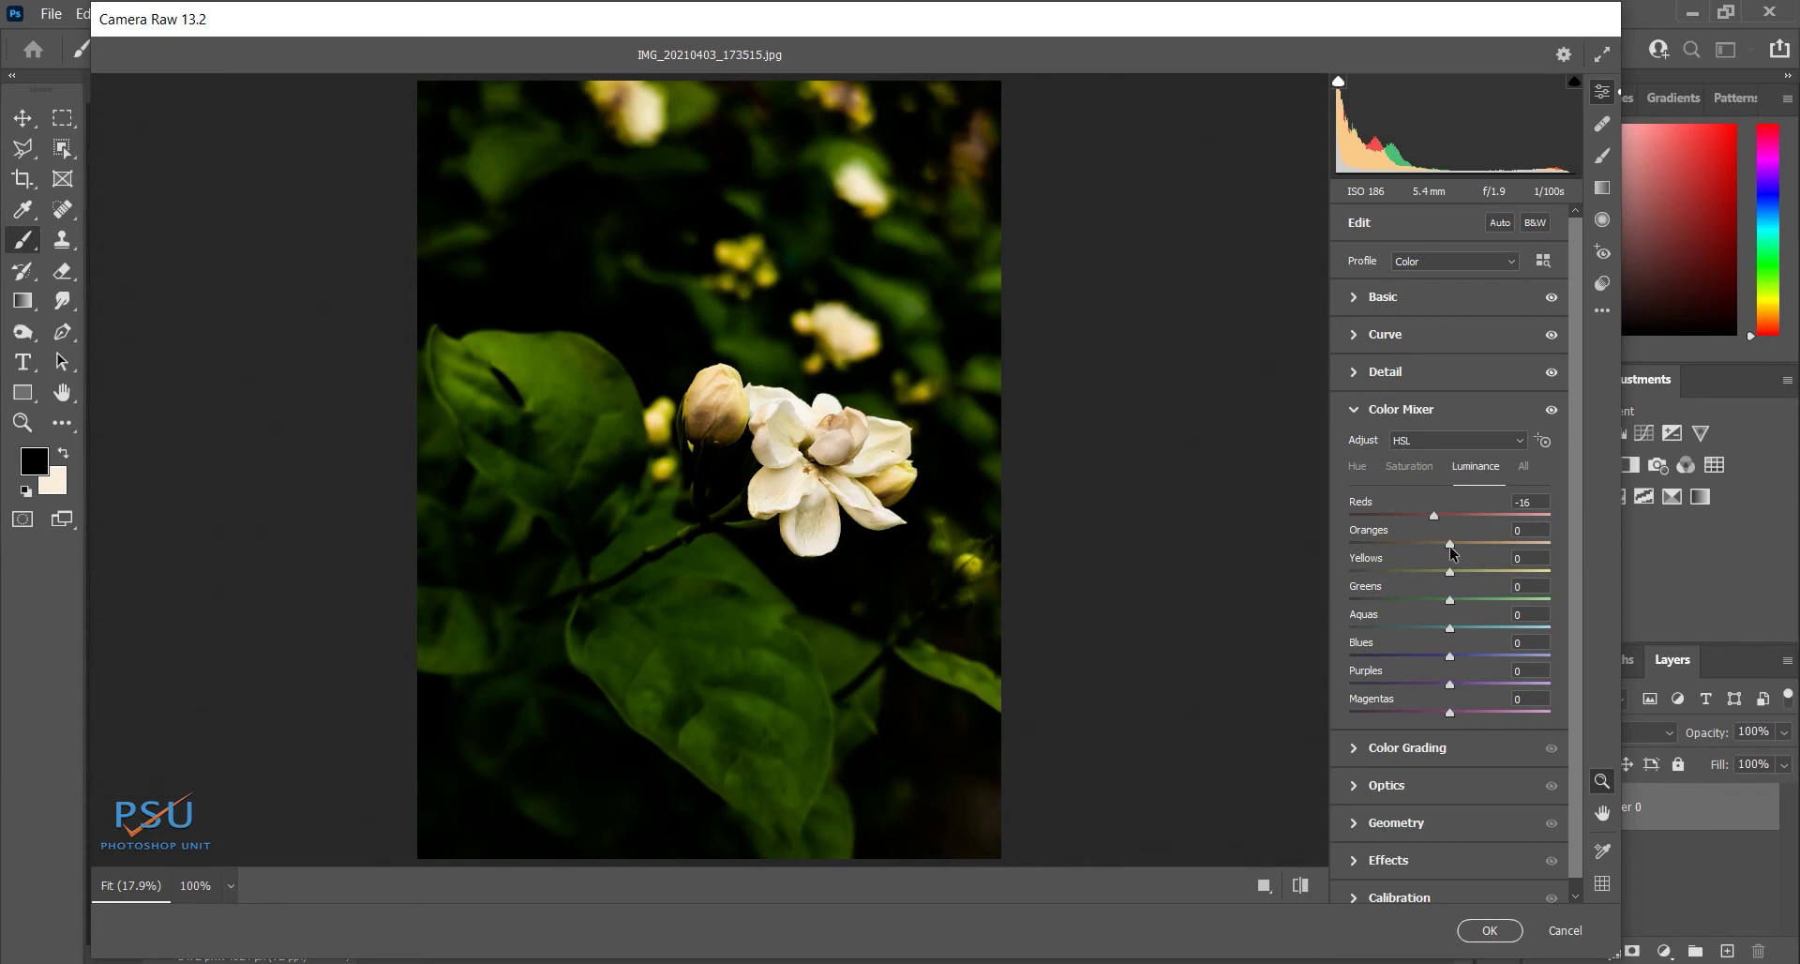
pyautogui.moveTo(1449, 544); pyautogui.dragTo(1468, 546)
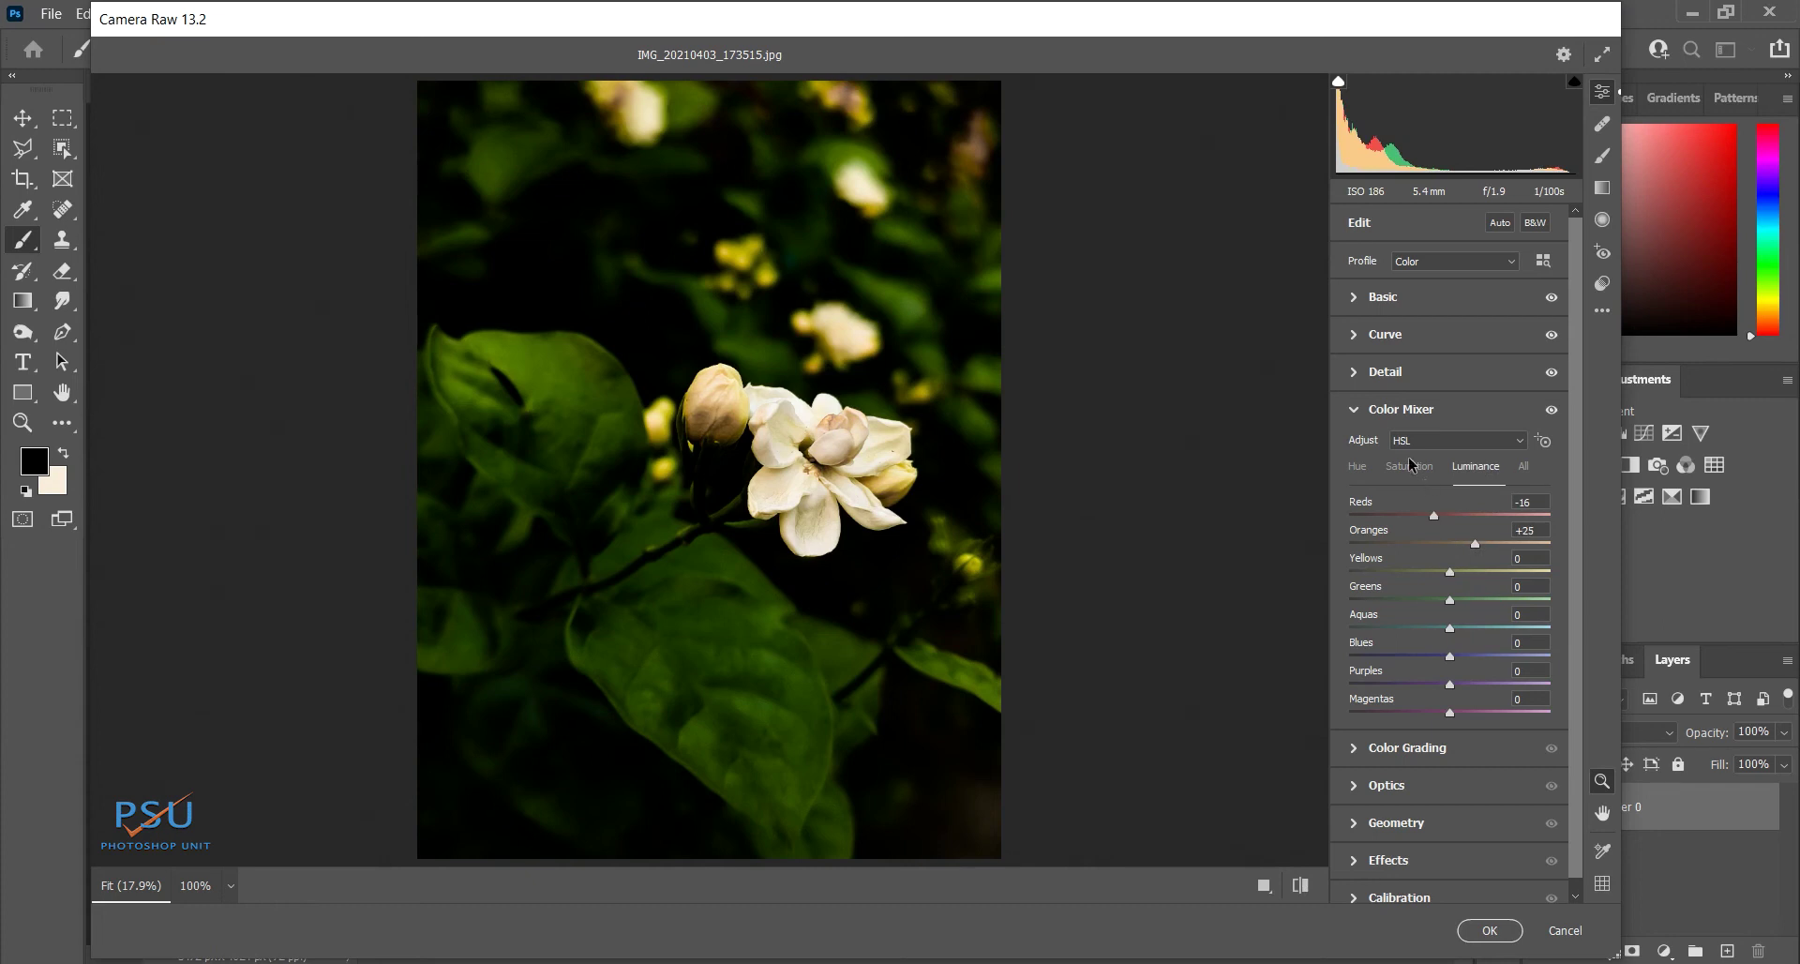
# - Set the Yellows in the Color Mixer to saturation -71 and luminance +25
pyautogui.click(1357, 466)
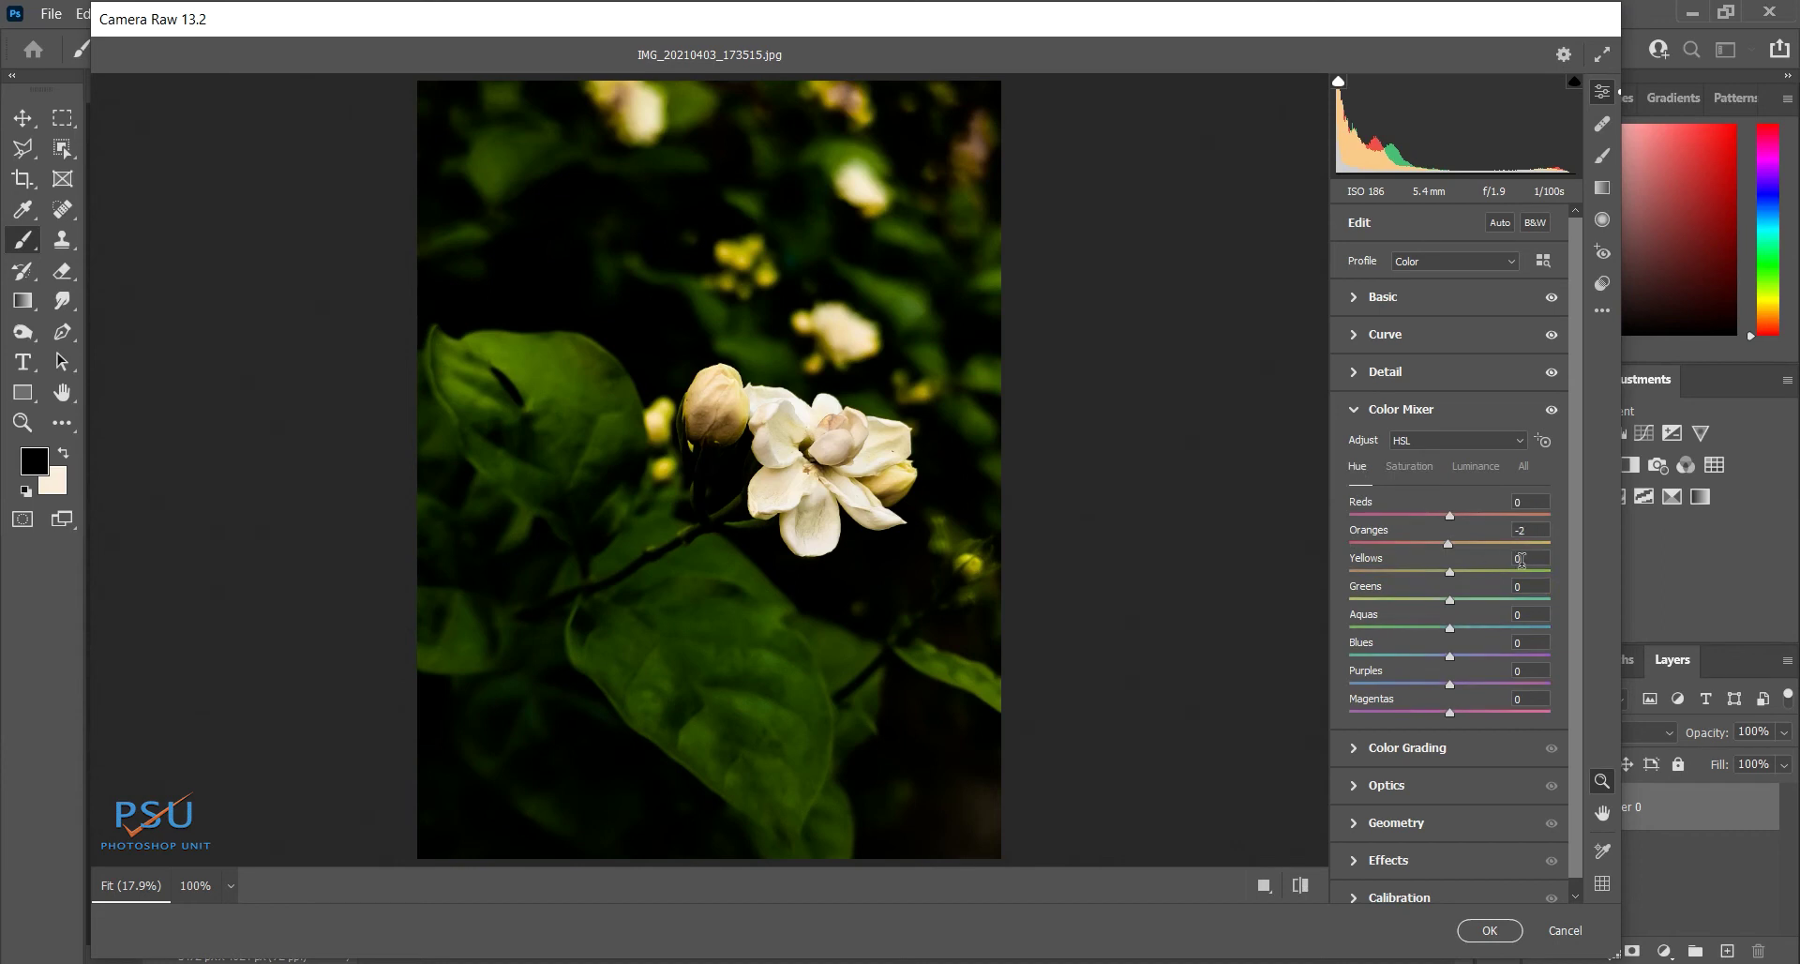
pyautogui.click(1432, 471)
pyautogui.moveTo(1449, 571); pyautogui.dragTo(1378, 571)
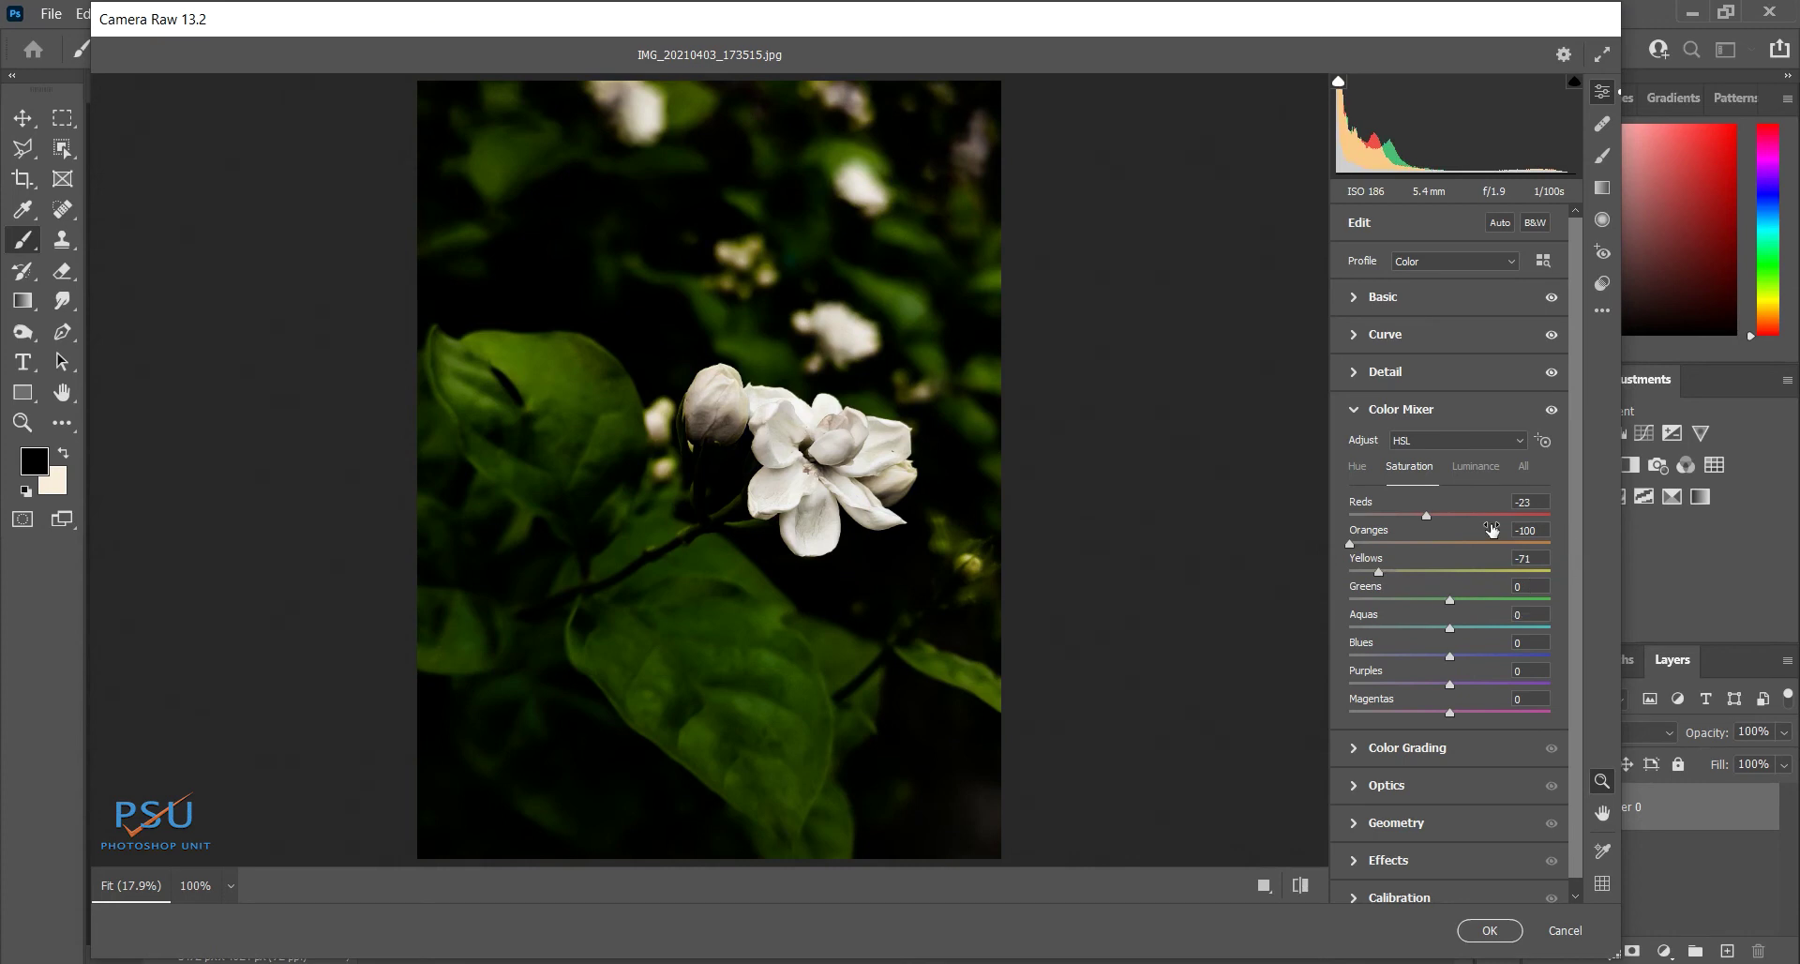
pyautogui.click(1470, 459)
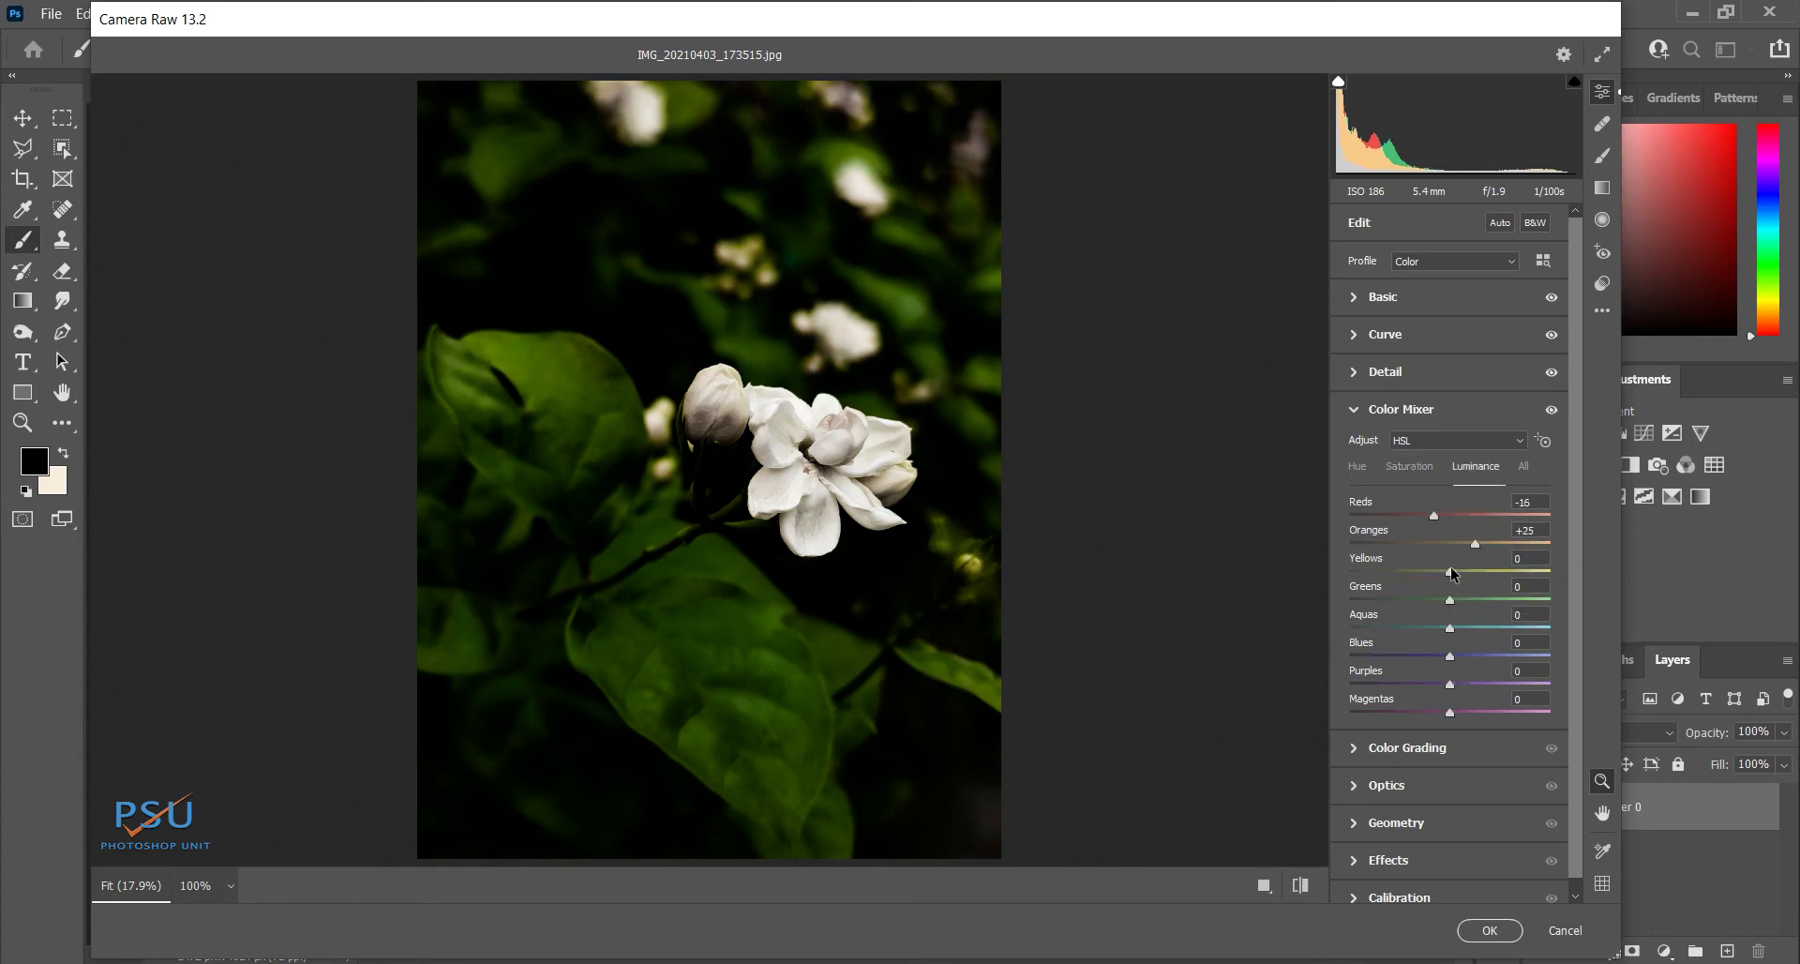
pyautogui.moveTo(1450, 570); pyautogui.dragTo(1473, 560)
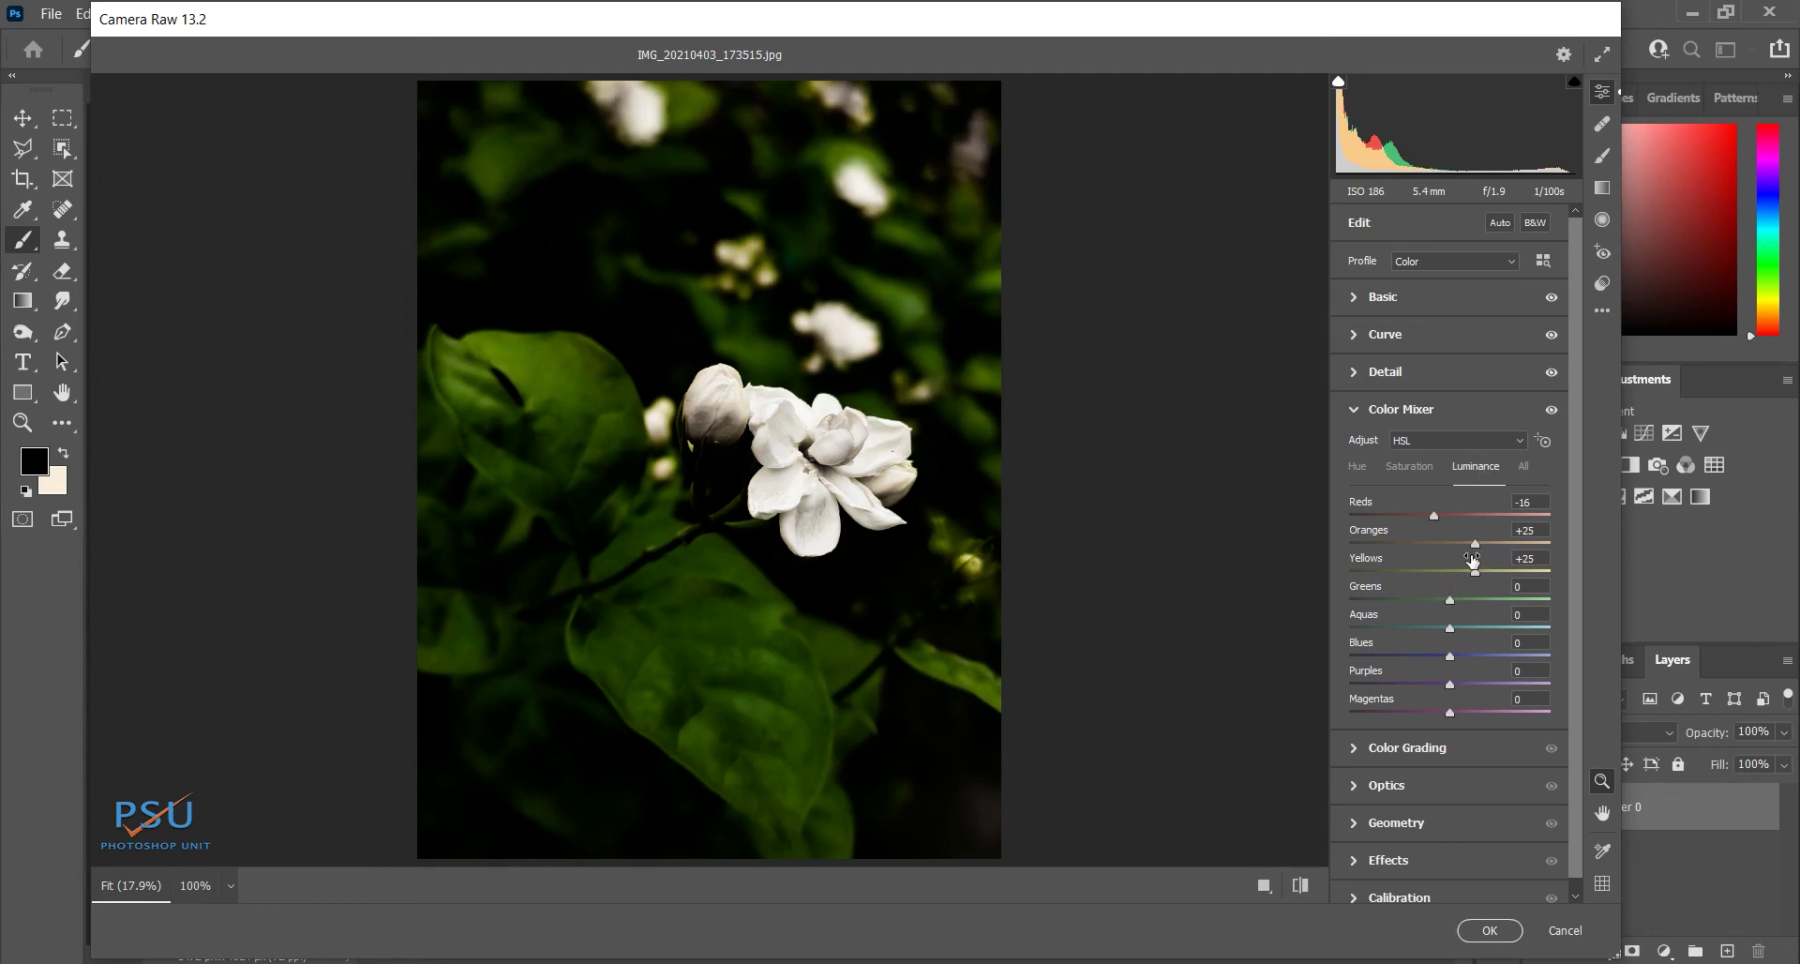
# - Shift the Greens hue fully toward yellow and set the Greens saturation to -100
pyautogui.click(1358, 467)
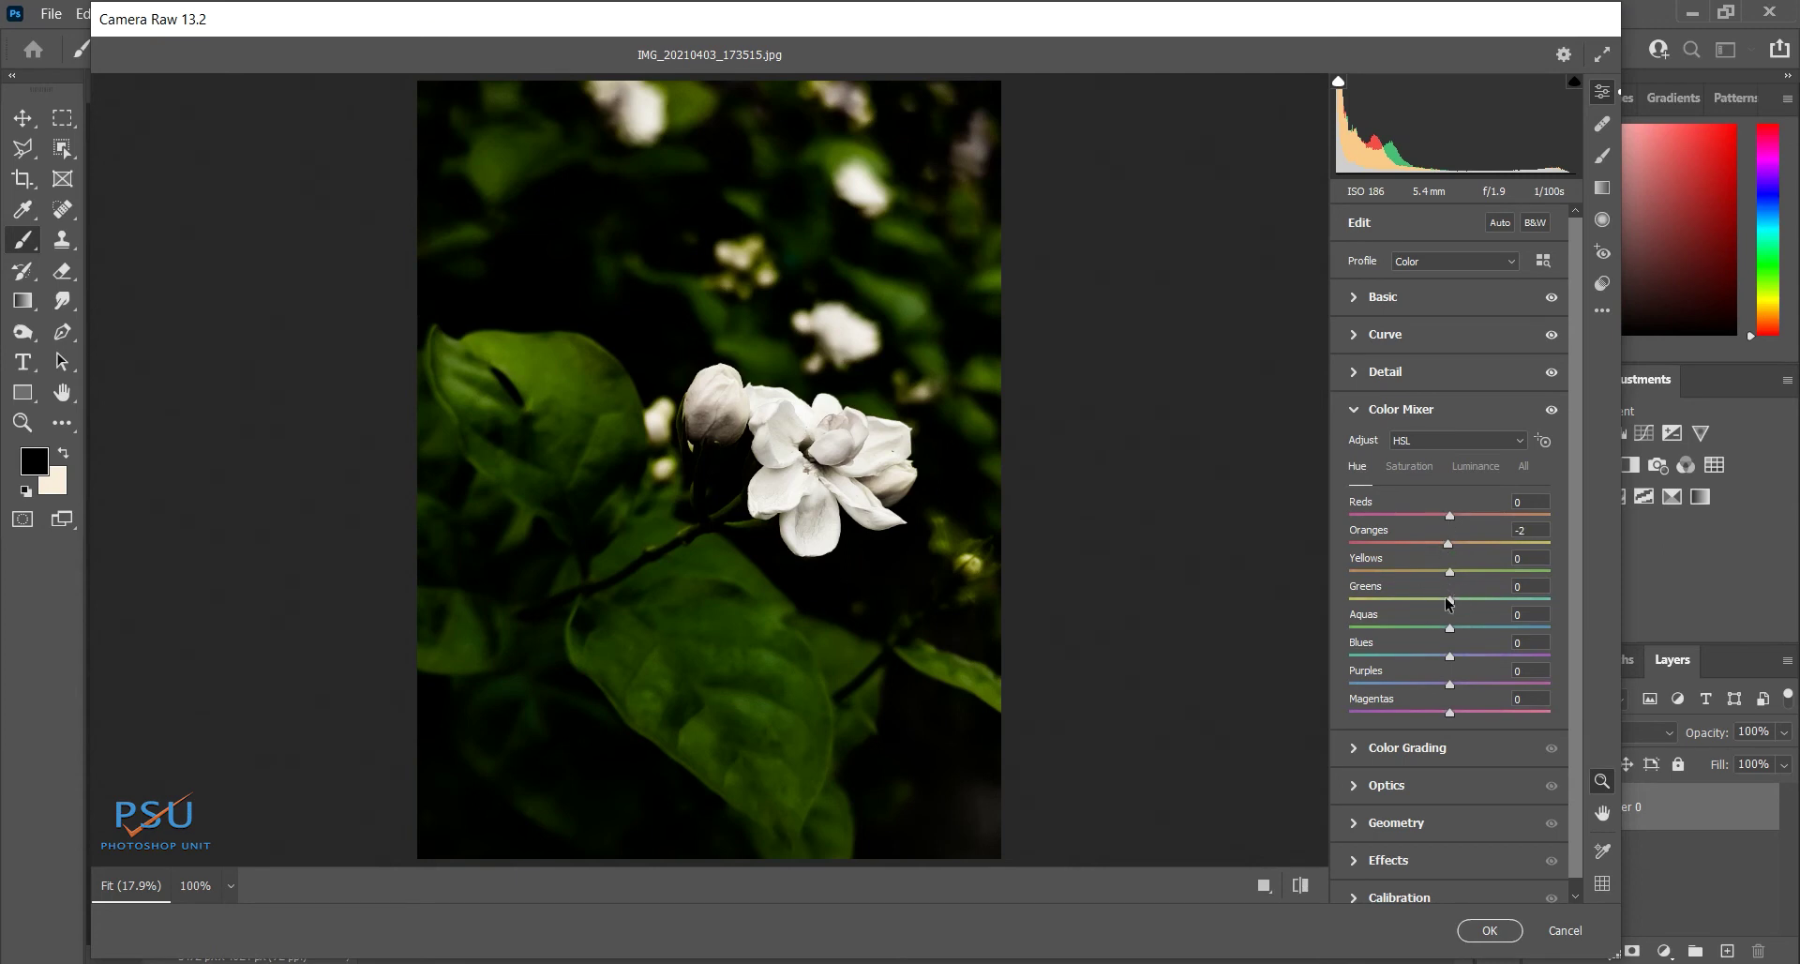
pyautogui.moveTo(1448, 600); pyautogui.dragTo(1368, 600)
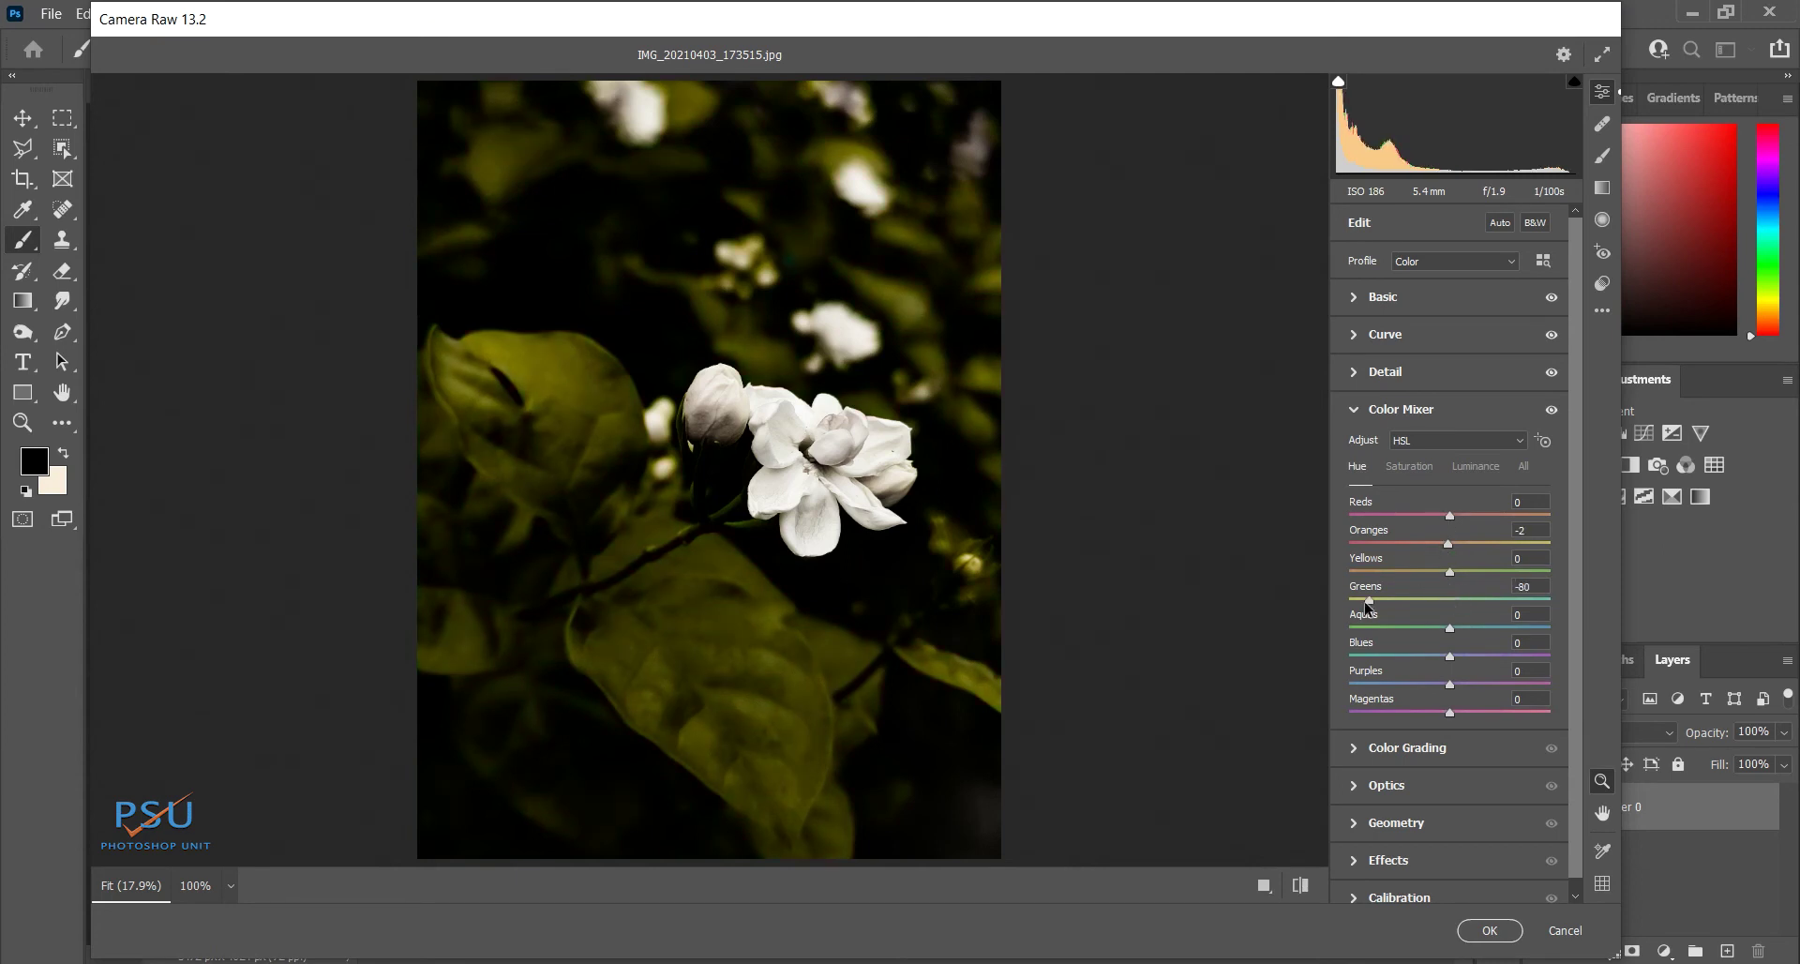
pyautogui.moveTo(1364, 600); pyautogui.dragTo(1340, 599)
pyautogui.click(1420, 466)
pyautogui.moveTo(1441, 597); pyautogui.dragTo(1345, 603)
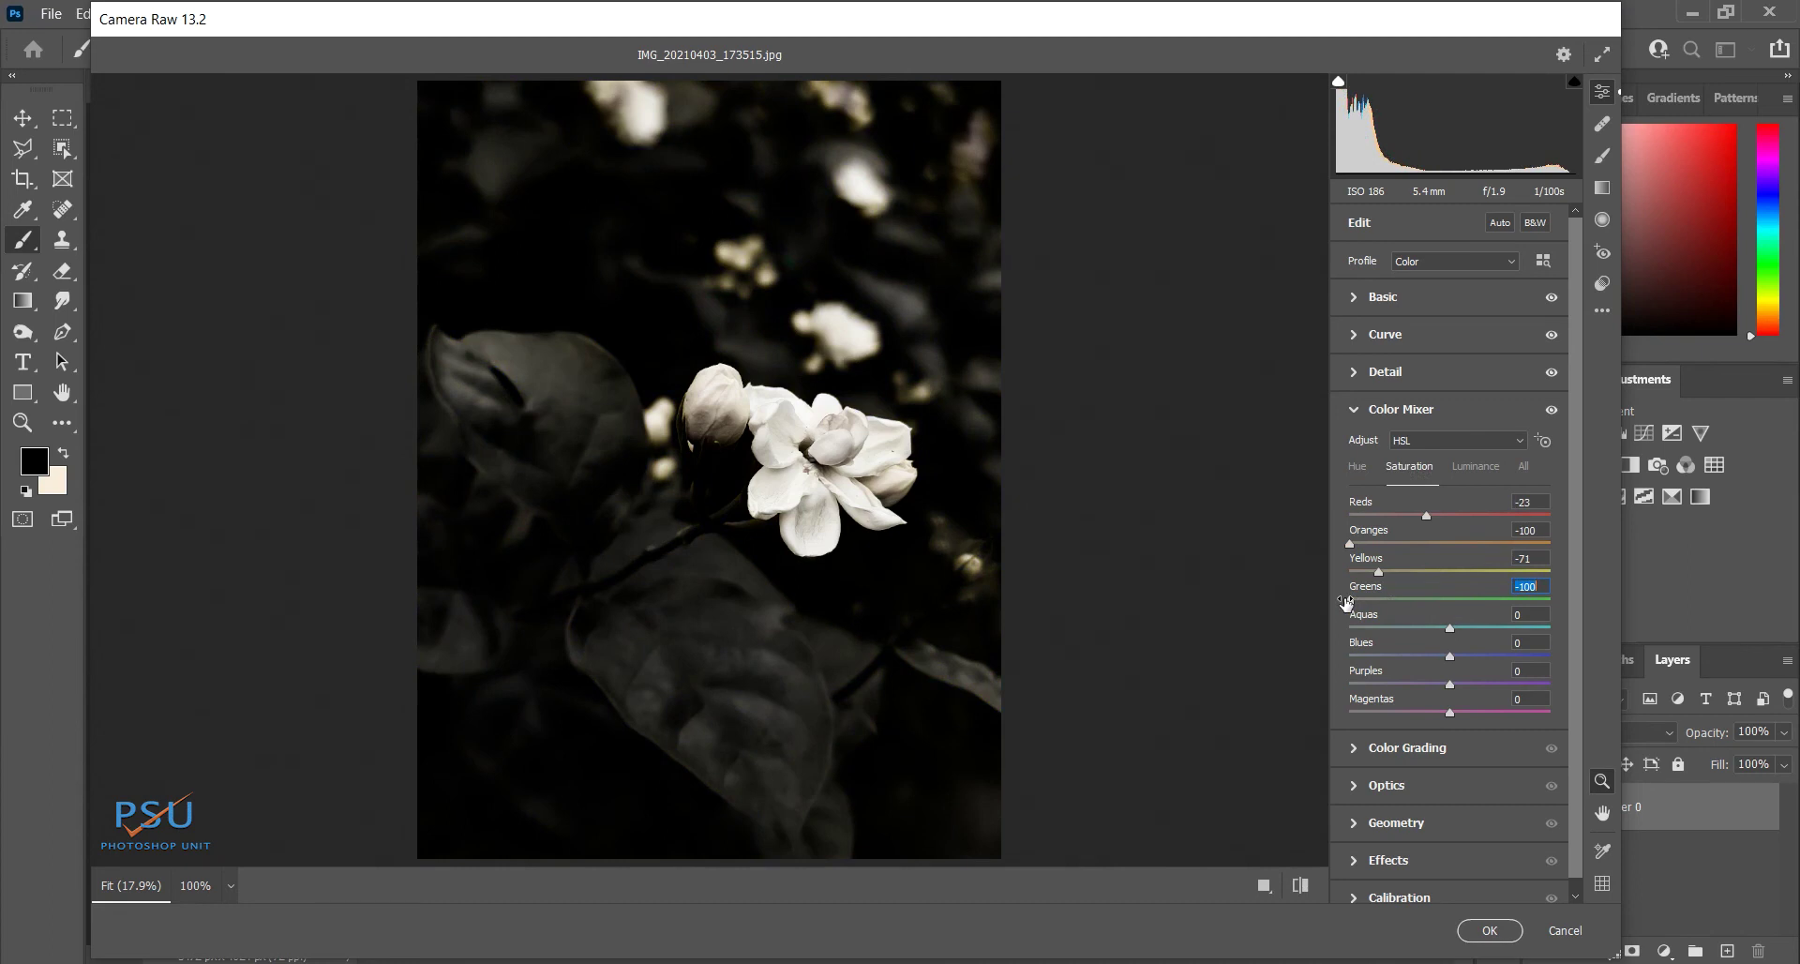
# - In the Color Mixer, set the Greens hue to -92 and the Greens luminance to +35
pyautogui.click(1359, 471)
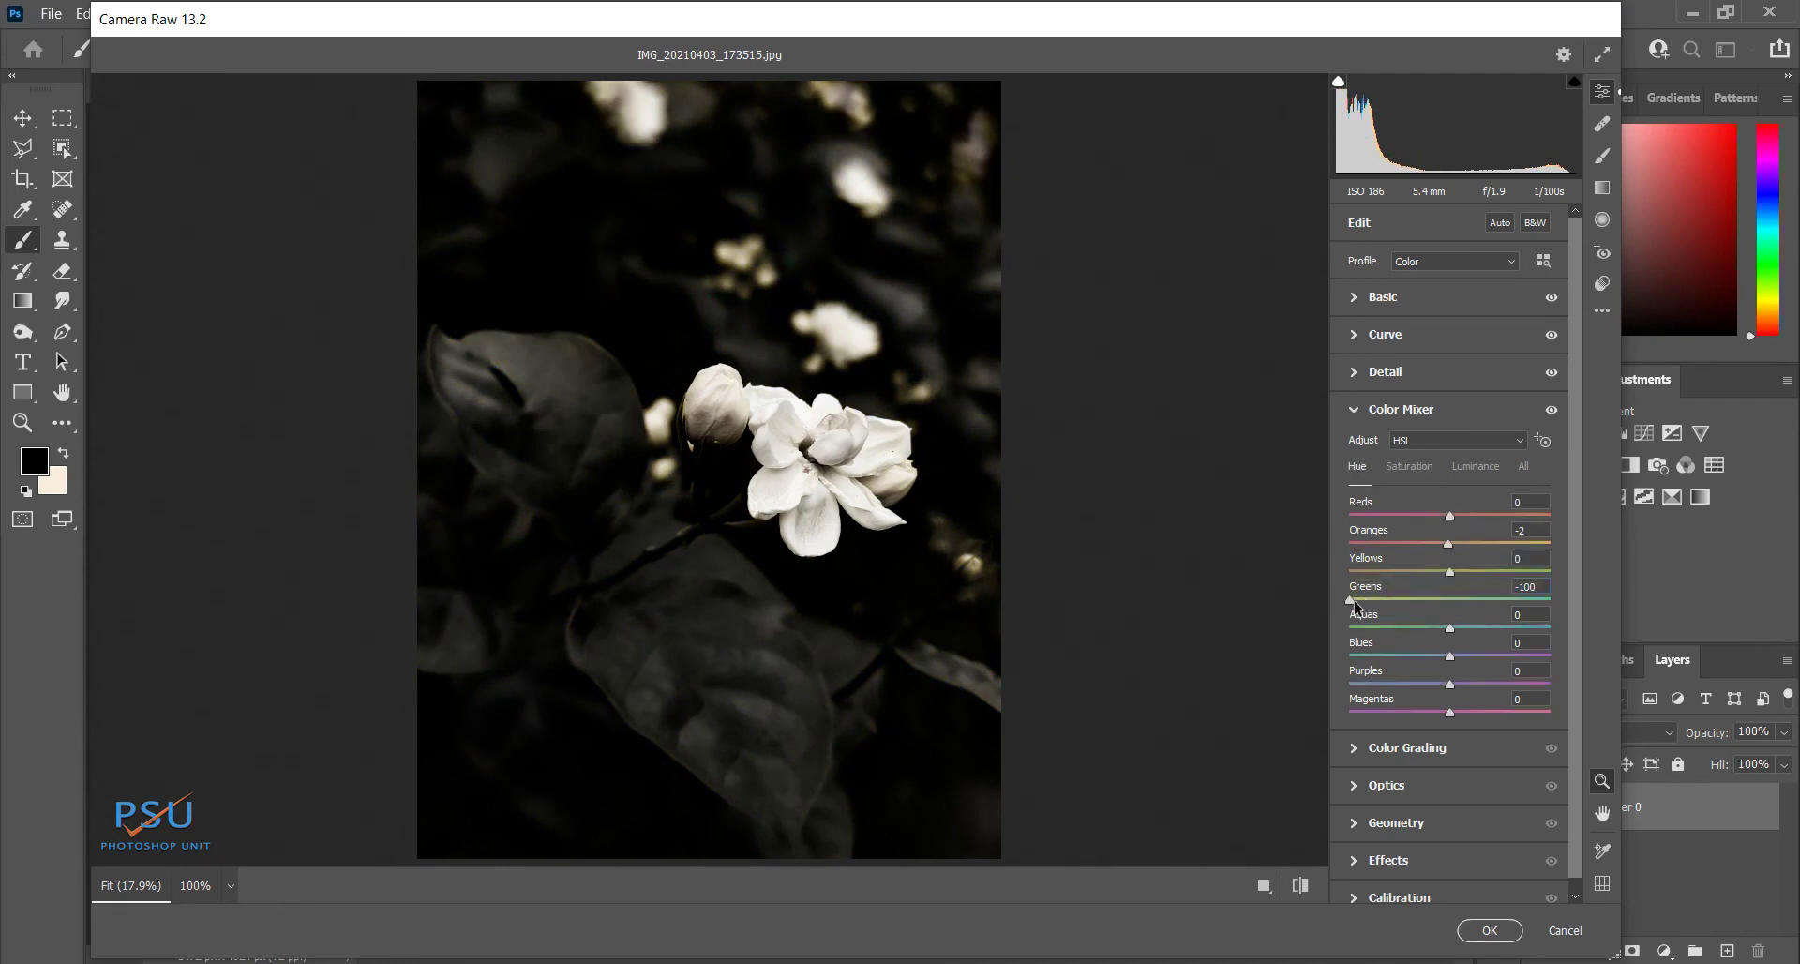
pyautogui.moveTo(1352, 599); pyautogui.dragTo(1358, 598)
pyautogui.click(1416, 471)
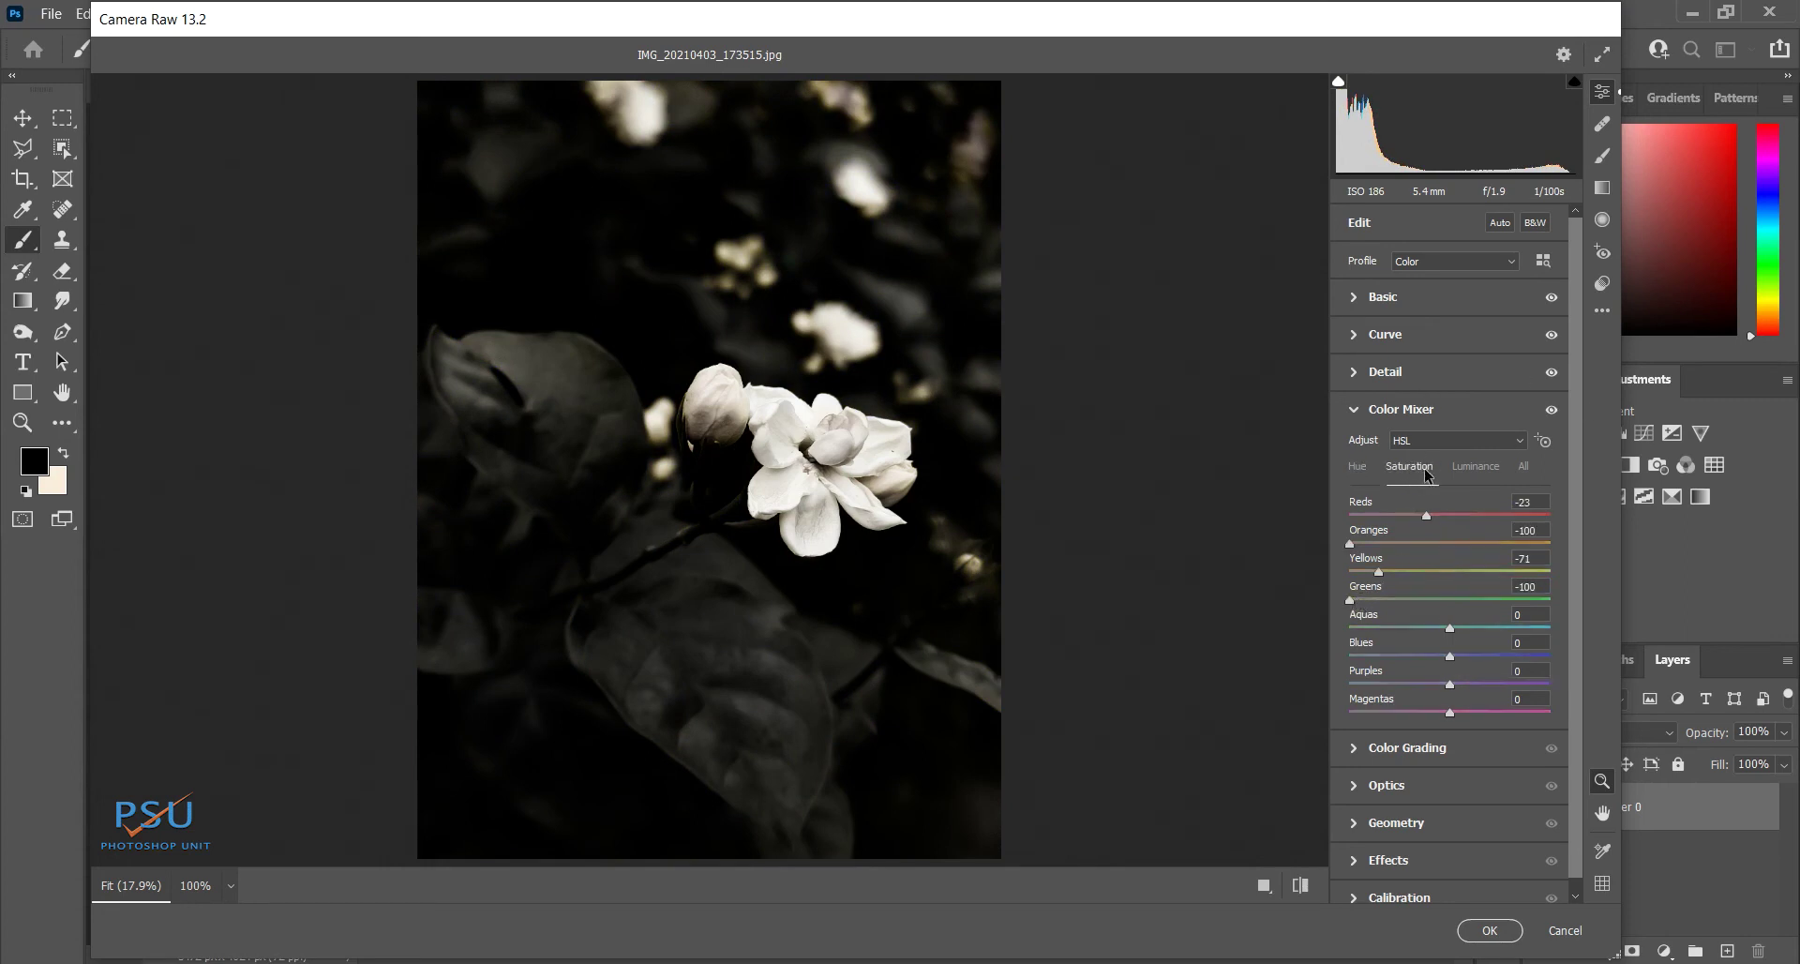
pyautogui.click(1479, 467)
pyautogui.moveTo(1451, 599); pyautogui.dragTo(1489, 598)
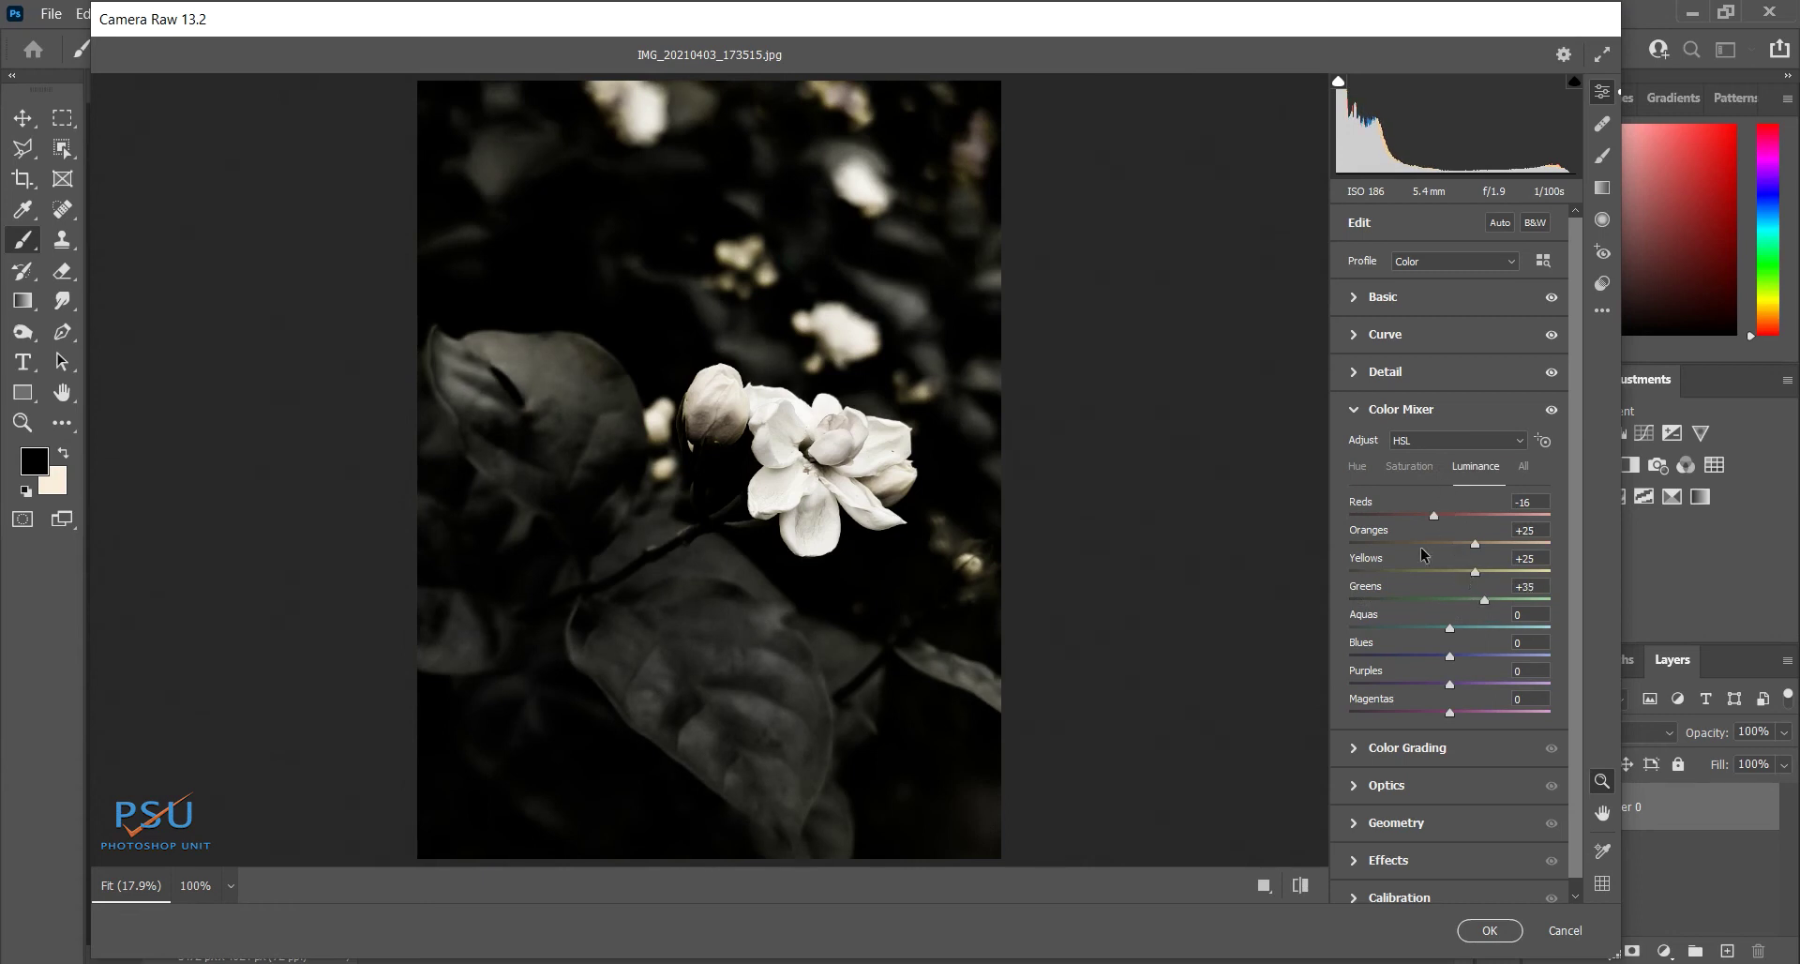
# - Set the Aquas saturation to -100 and the Aquas luminance to +30 in the Color Mixer
pyautogui.click(1355, 469)
pyautogui.click(1410, 465)
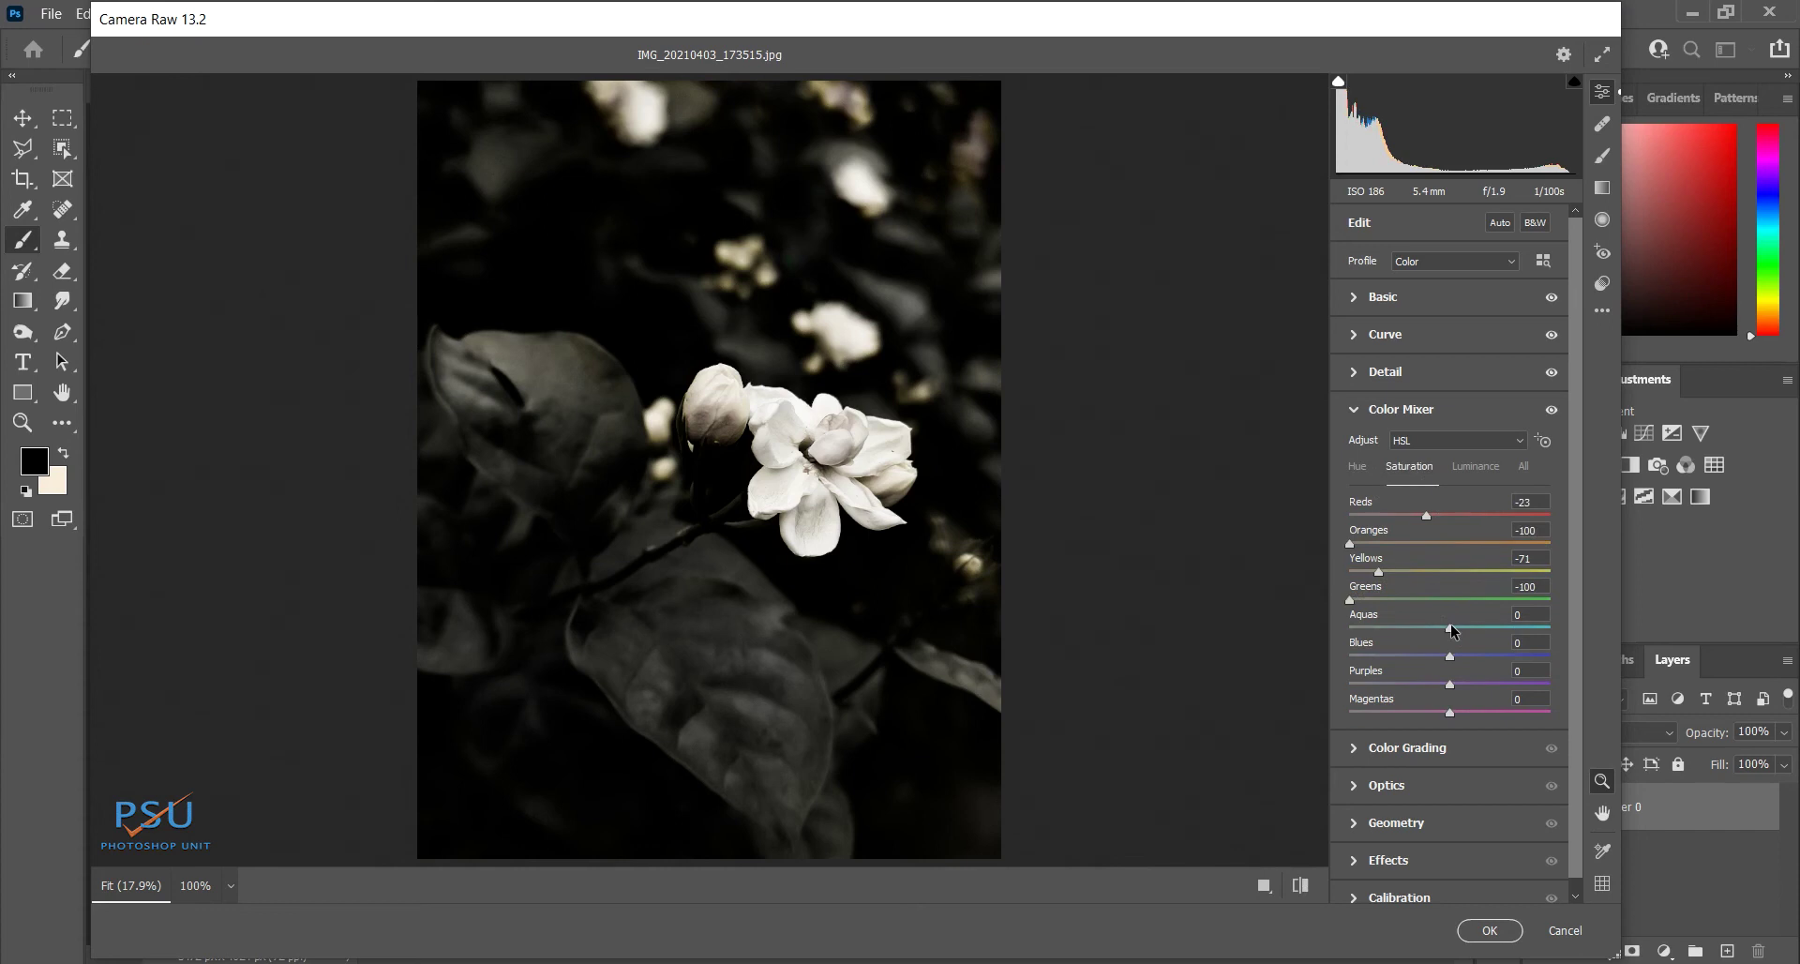
pyautogui.moveTo(1450, 627); pyautogui.dragTo(1318, 620)
pyautogui.click(1474, 469)
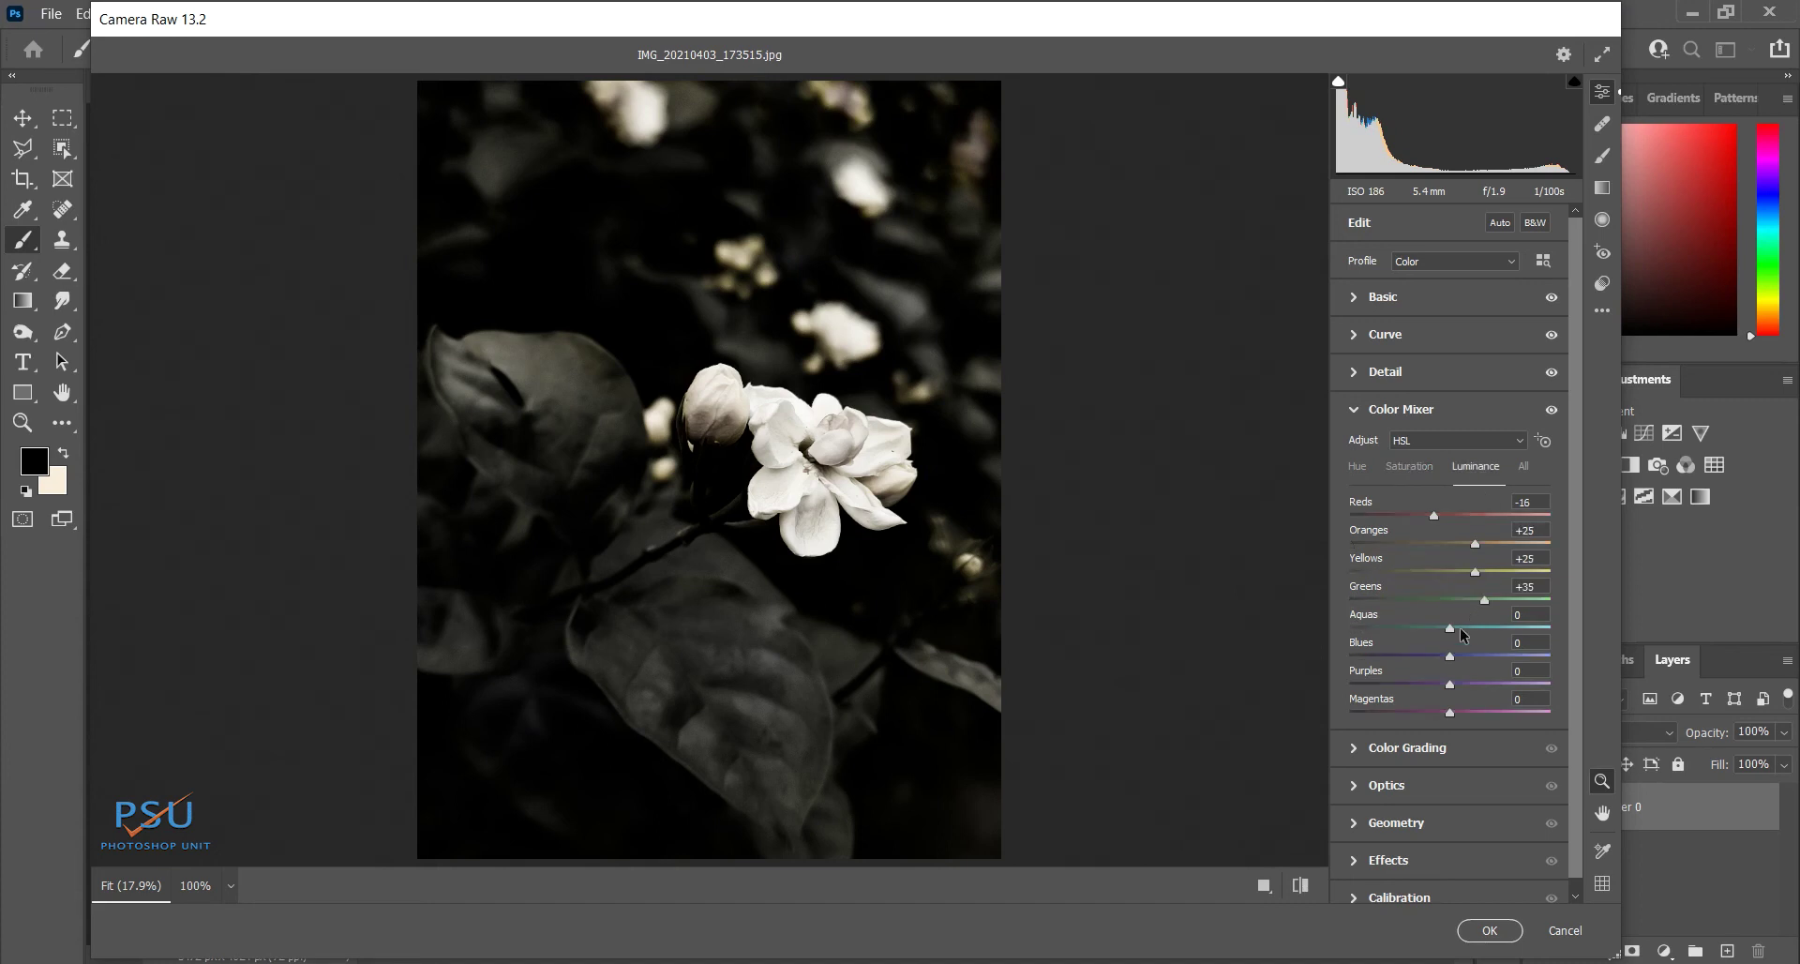
pyautogui.moveTo(1450, 627); pyautogui.dragTo(1475, 631)
# - Set the Blues saturation to -100 and the Blues luminance to +30 in the Color Mixer
pyautogui.click(1362, 468)
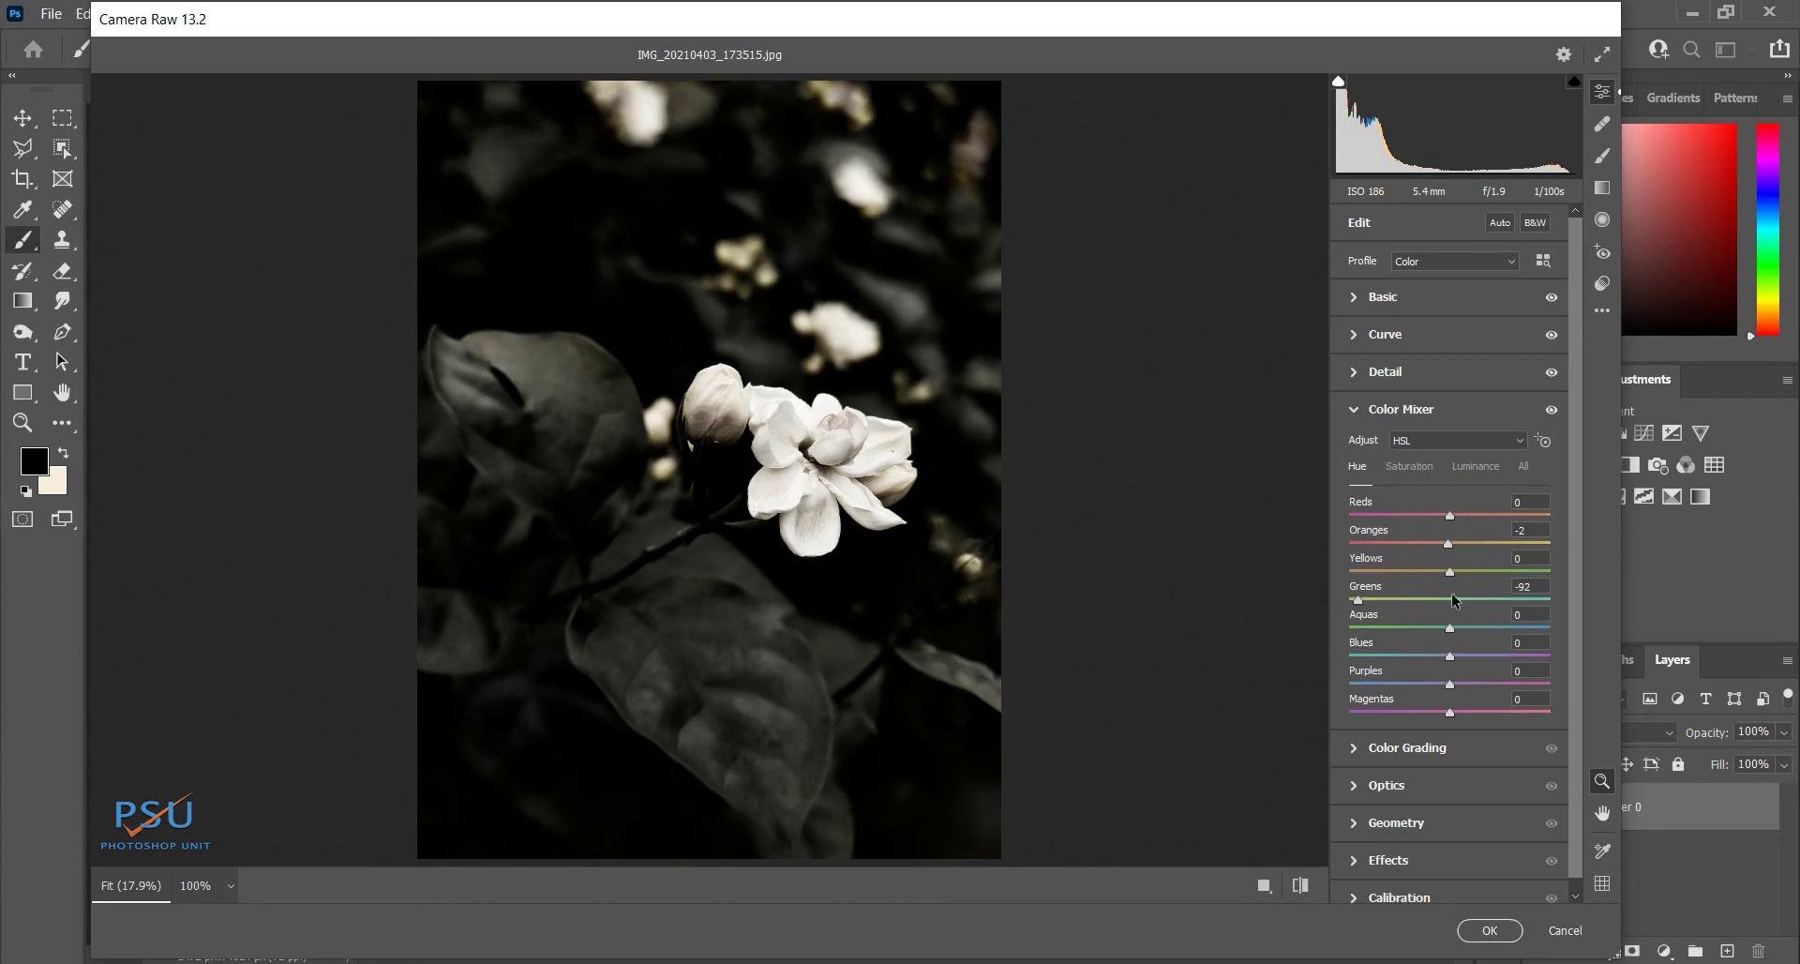
pyautogui.click(1413, 468)
pyautogui.moveTo(1450, 655); pyautogui.dragTo(1281, 654)
pyautogui.click(1476, 469)
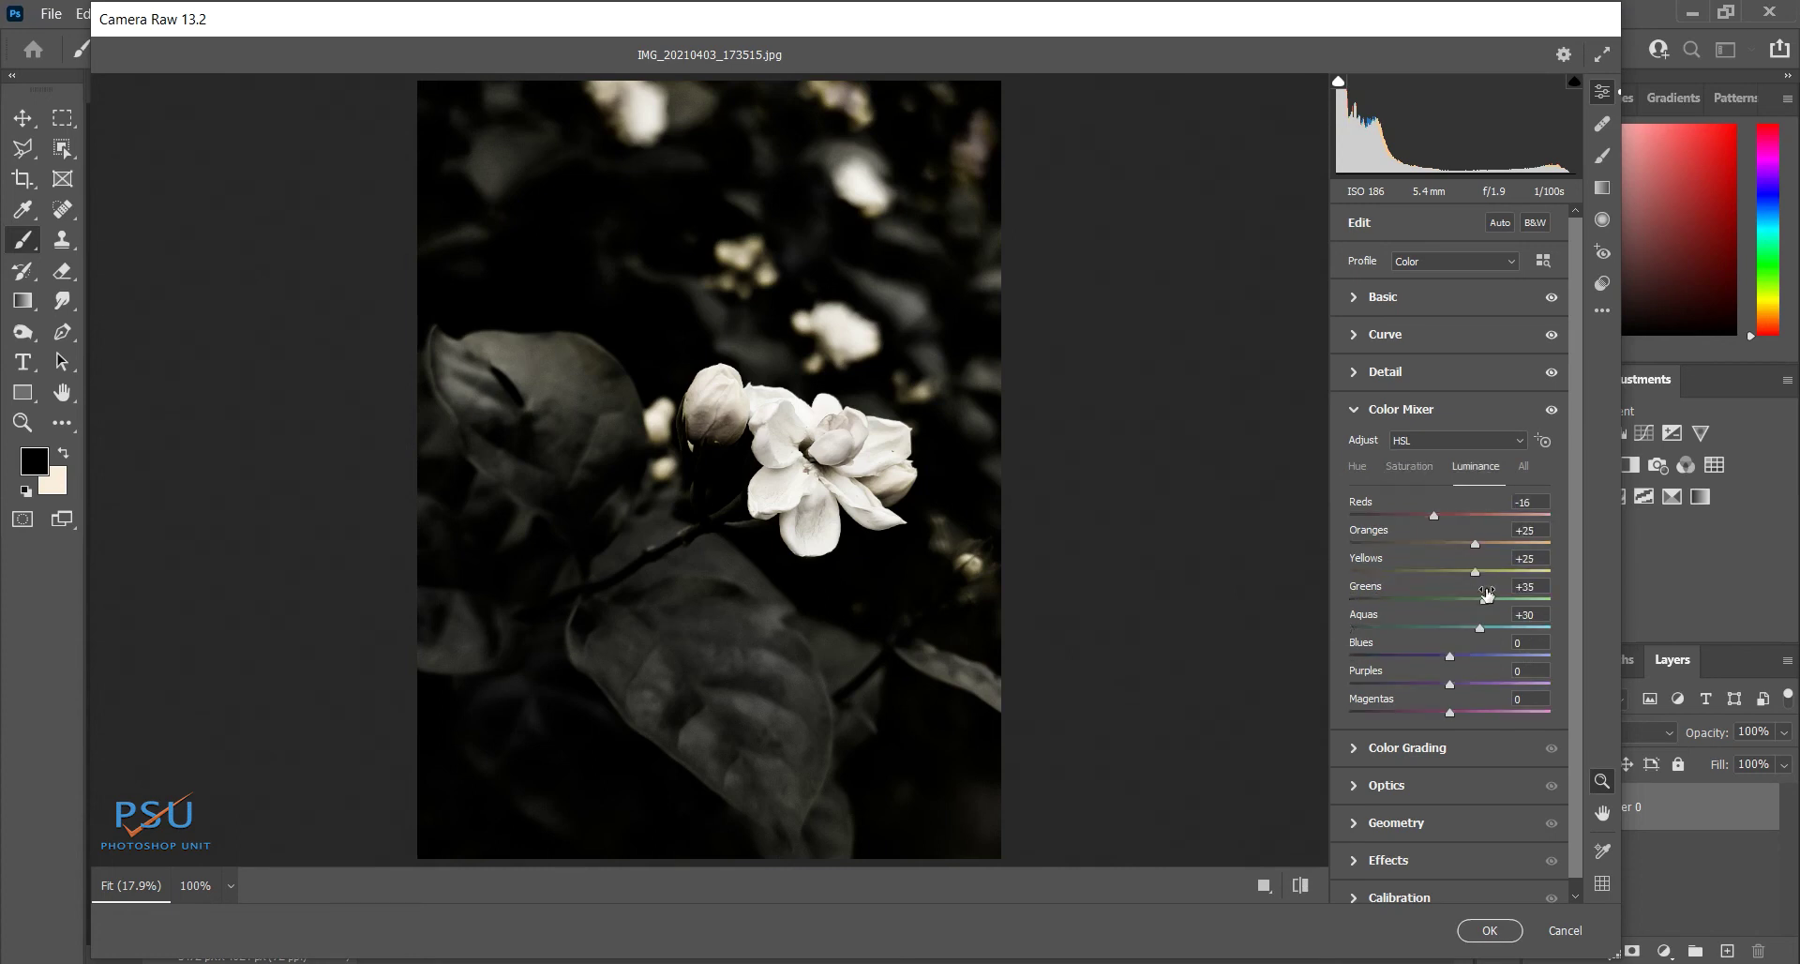
pyautogui.moveTo(1449, 655); pyautogui.dragTo(1478, 659)
# - Set the Purples to saturation -100 and luminance +31, and the Magentas saturation to -100, in the Color Mixer
pyautogui.click(1409, 466)
pyautogui.moveTo(1413, 683); pyautogui.dragTo(1347, 684)
pyautogui.click(1476, 469)
pyautogui.moveTo(1485, 681); pyautogui.dragTo(1479, 684)
pyautogui.click(1407, 466)
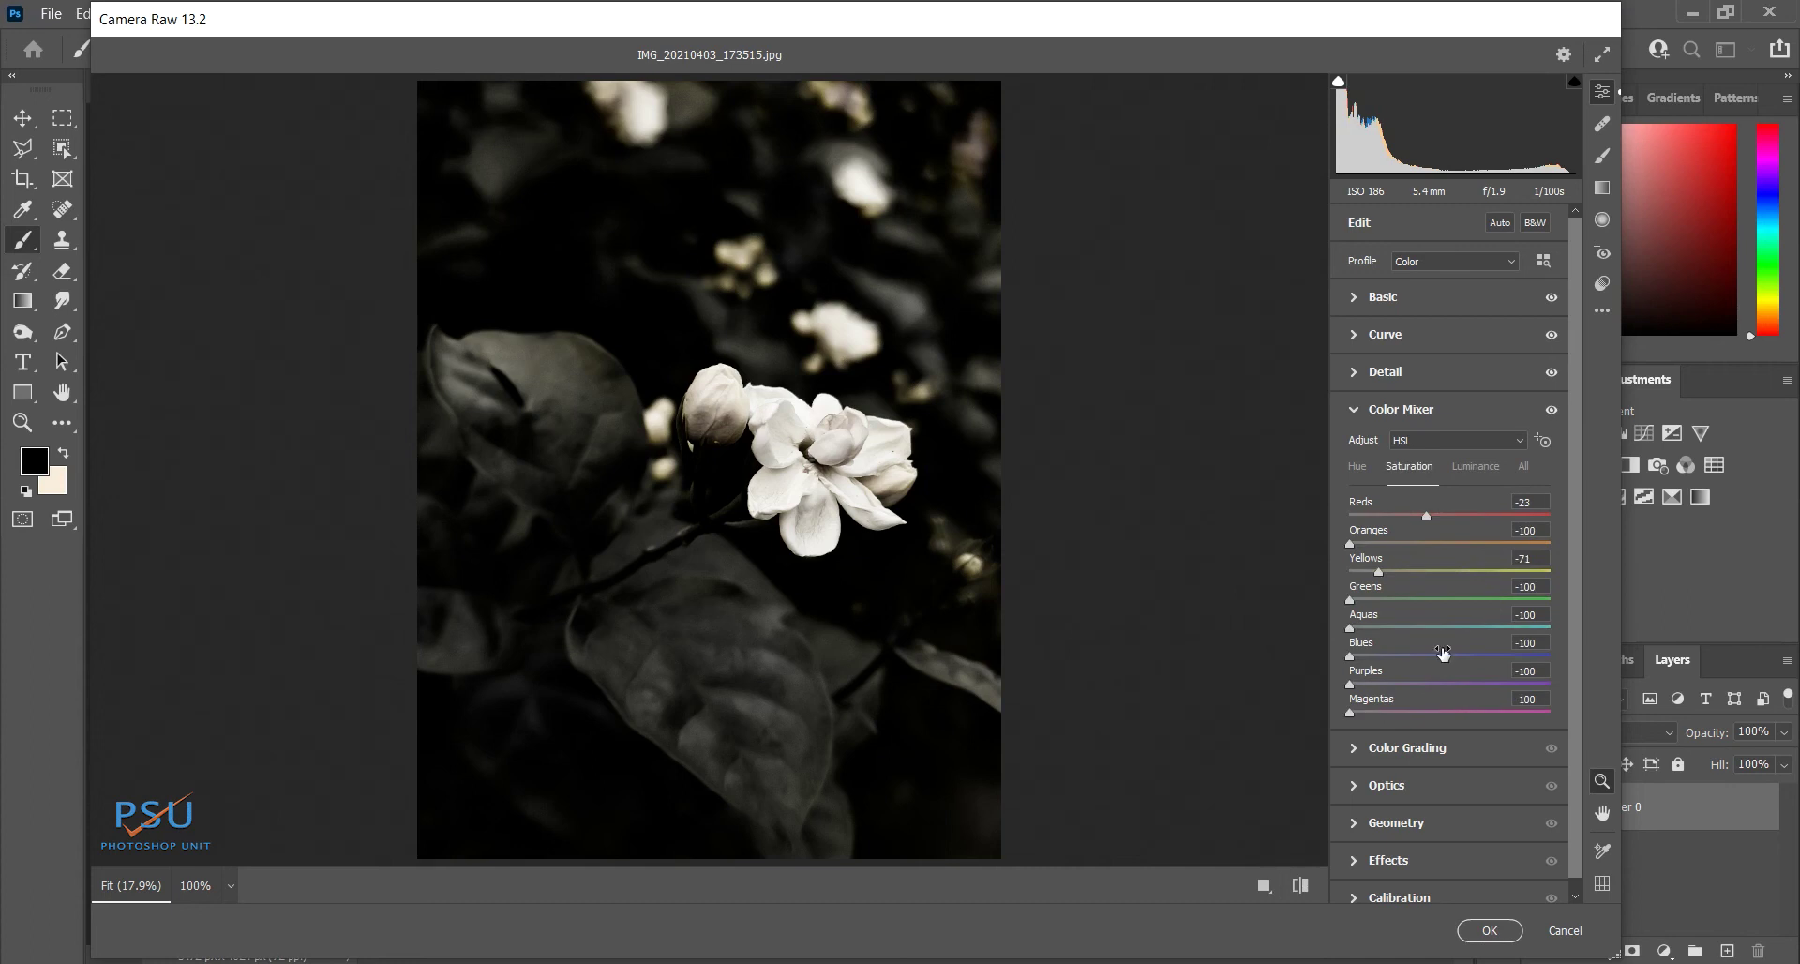
pyautogui.click(1474, 467)
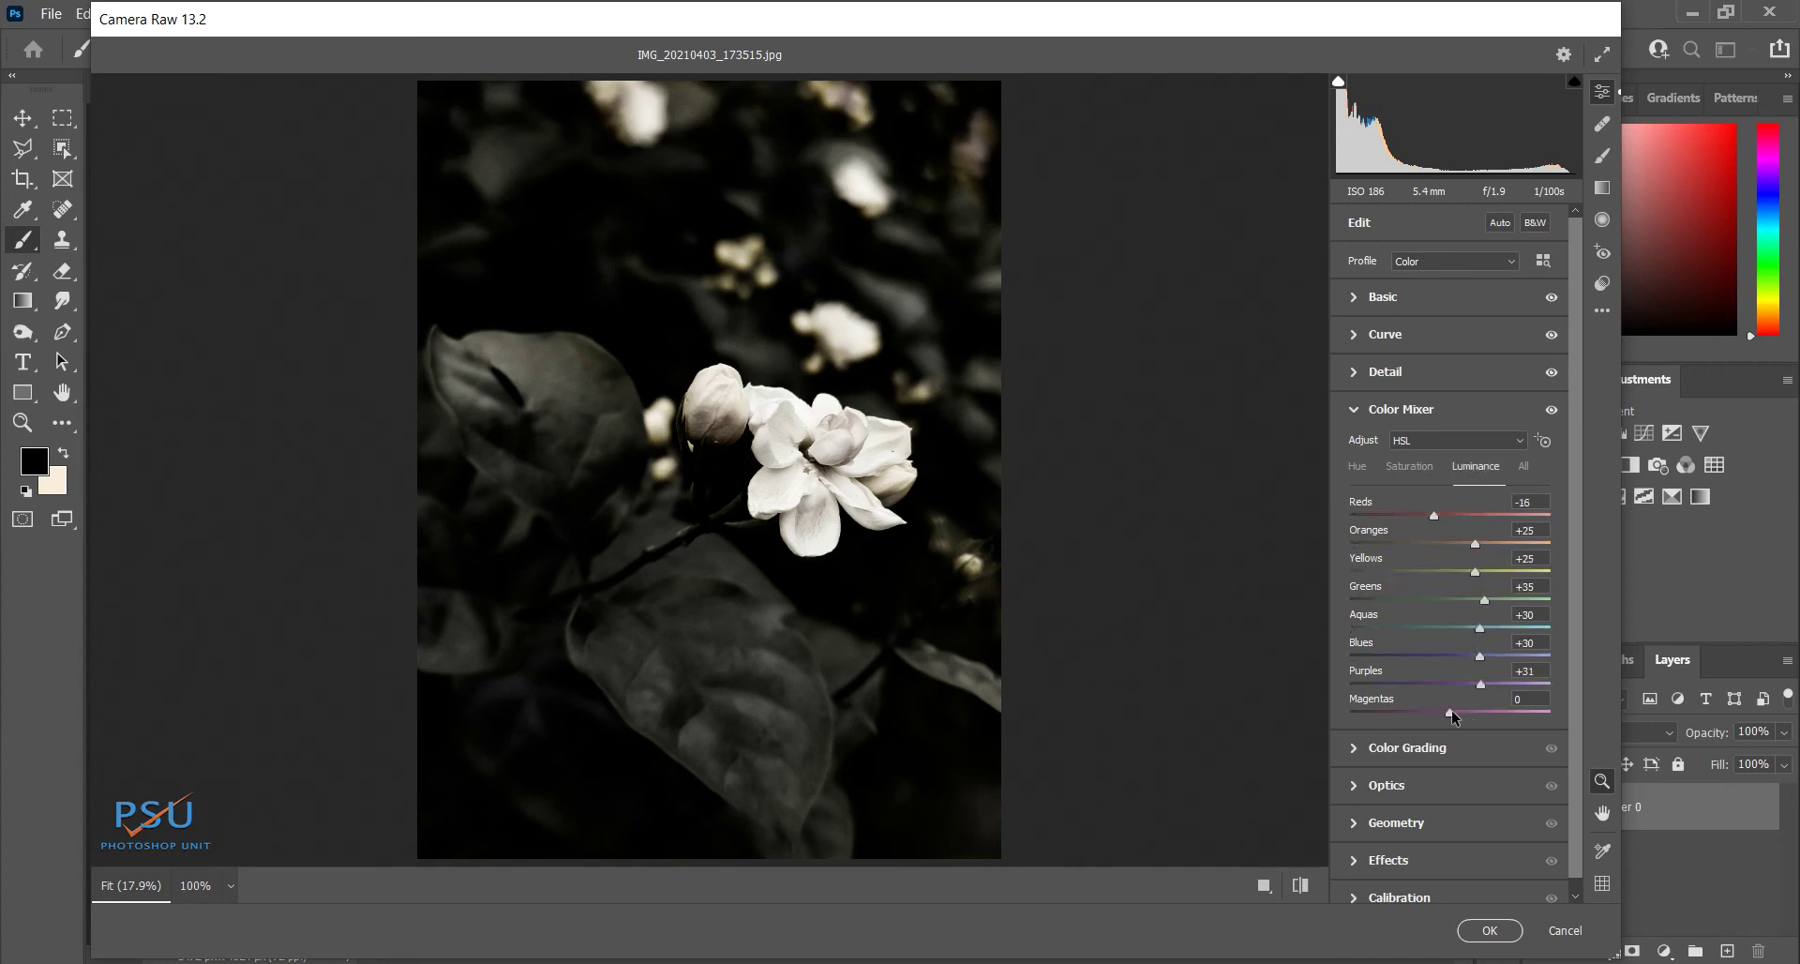
# - In Color Grading, tint the shadows with hue 245, saturation 14 and luminance +11, and set Blending to 100
pyautogui.click(1386, 741)
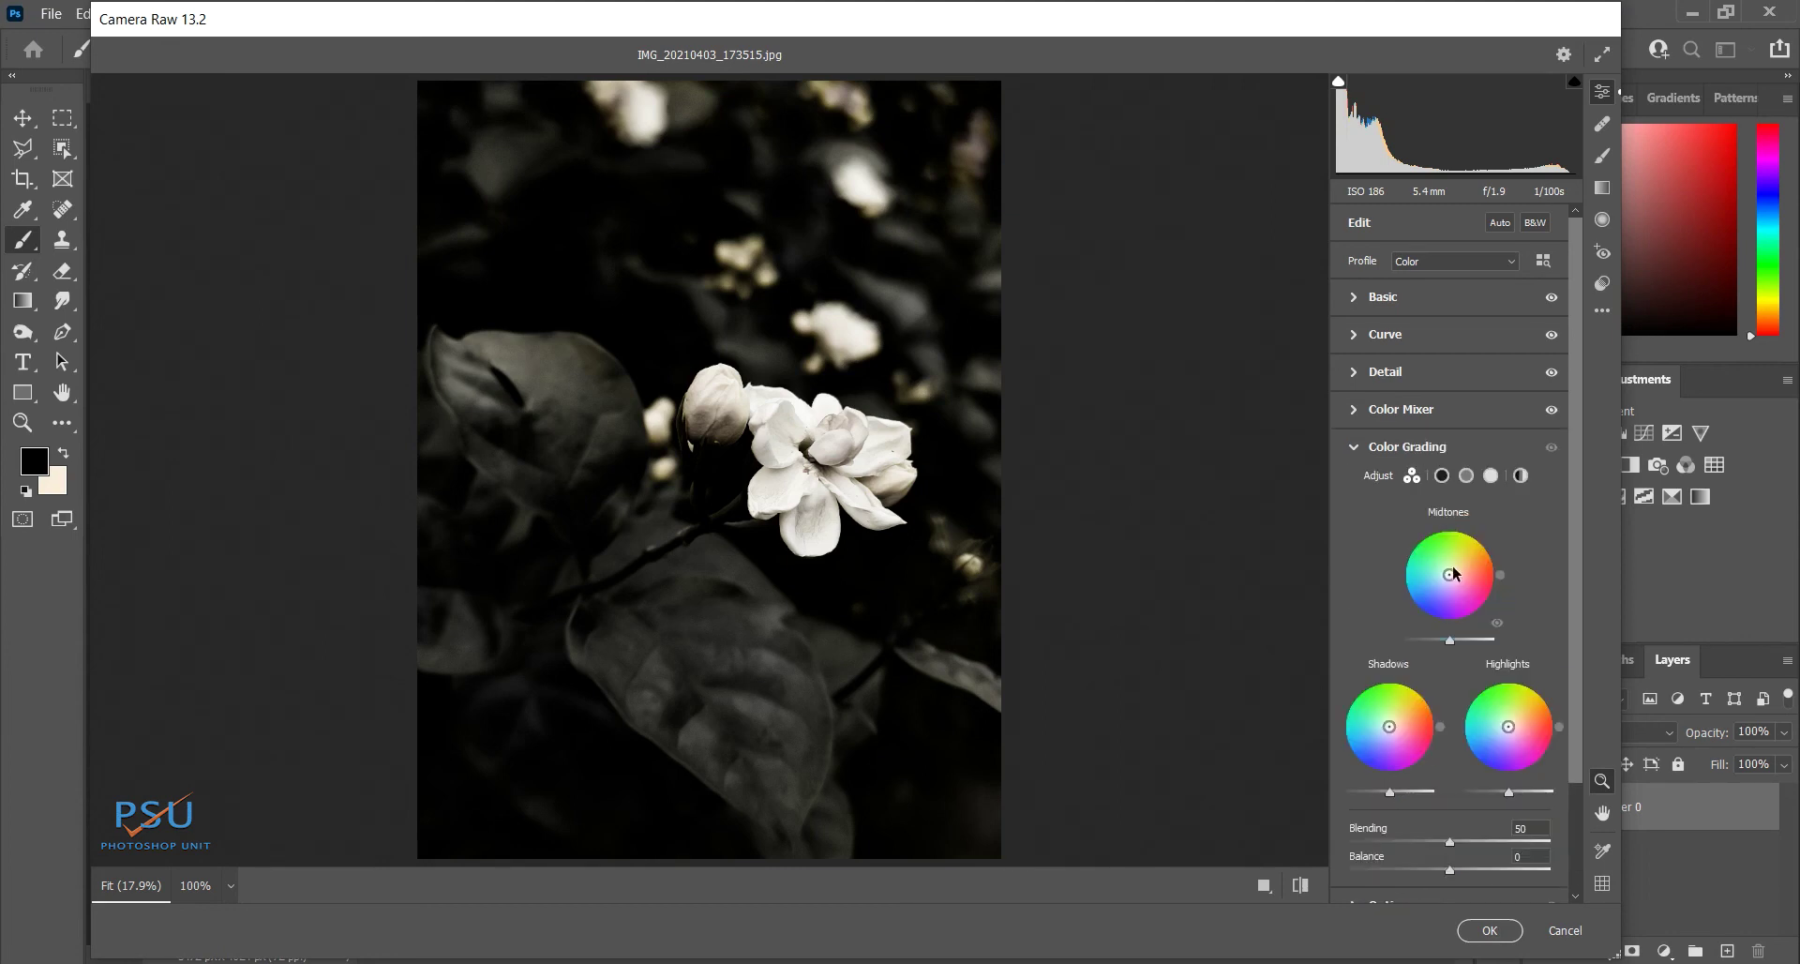
pyautogui.click(1441, 478)
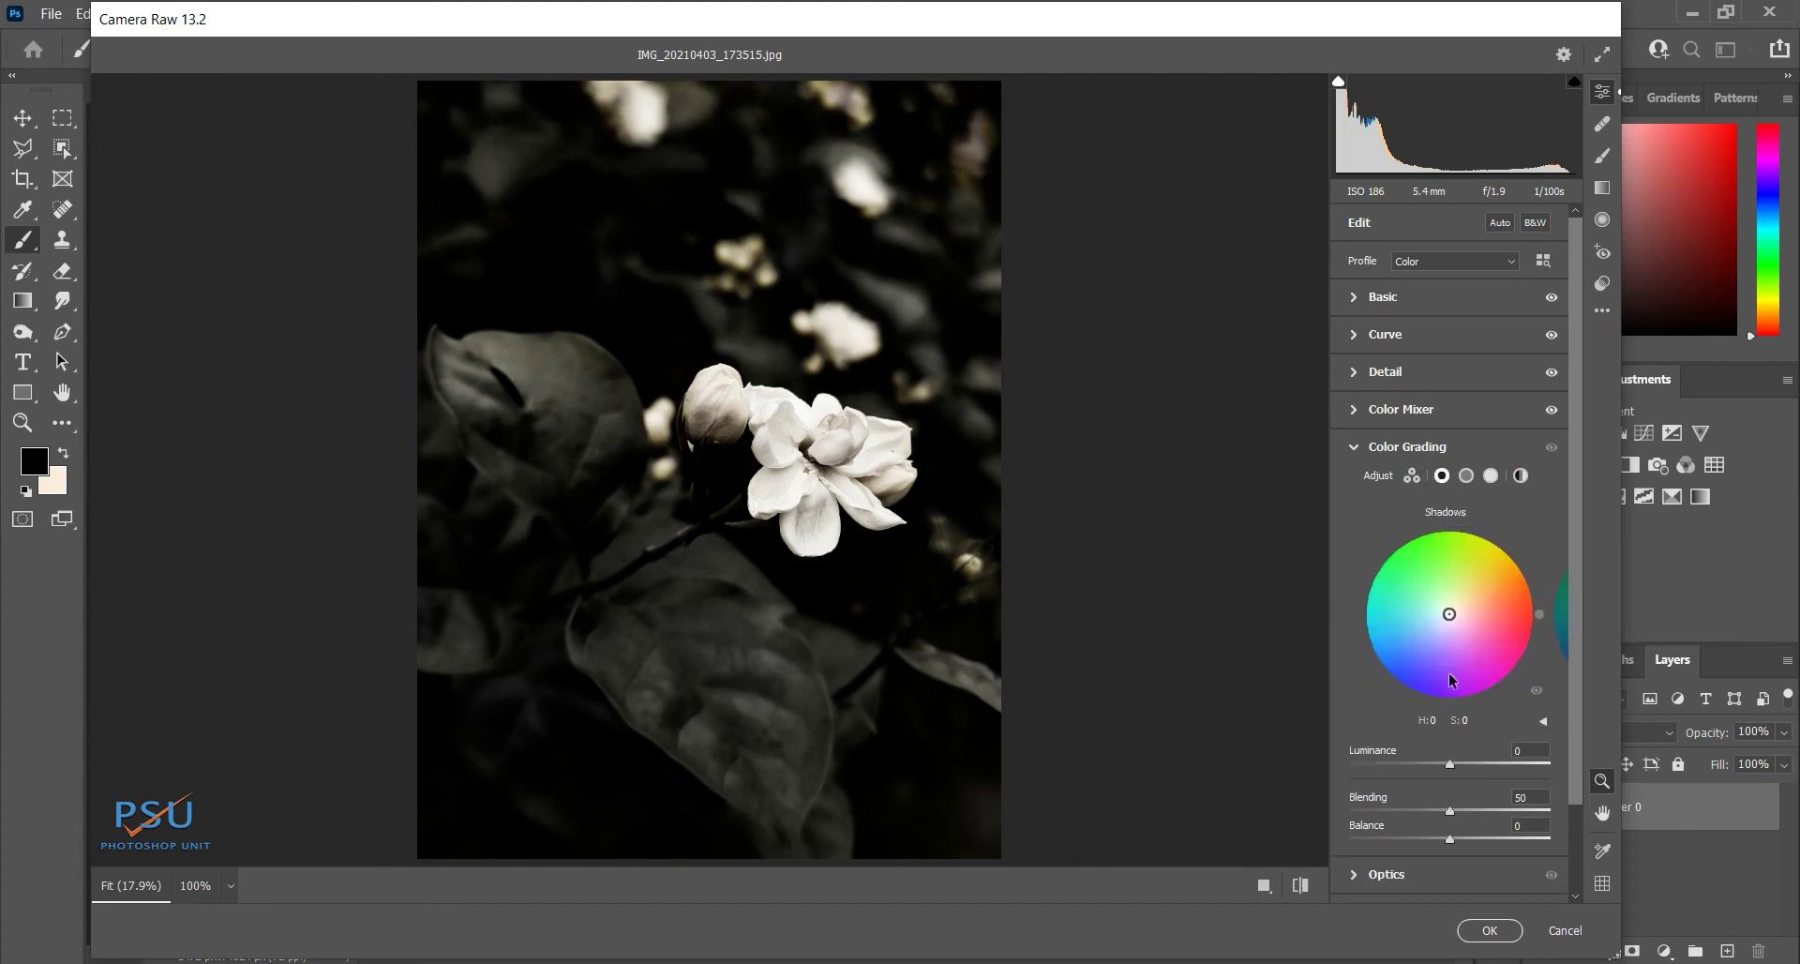
pyautogui.moveTo(1449, 614); pyautogui.dragTo(1419, 676)
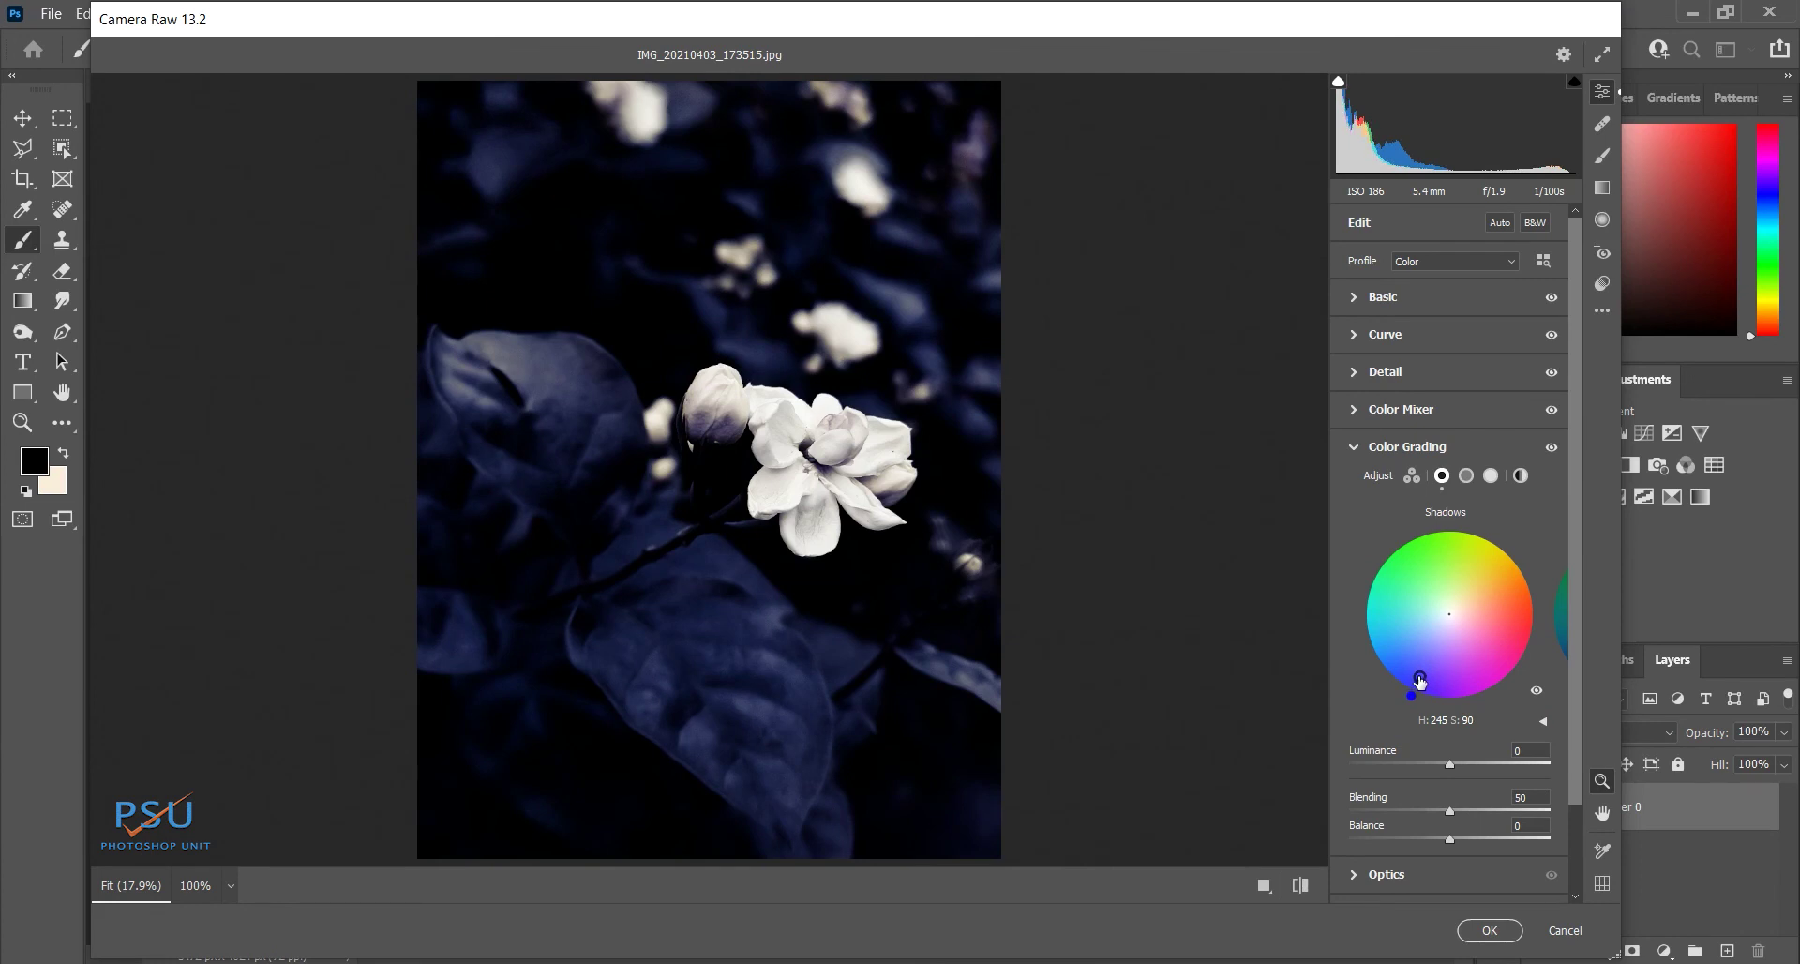
pyautogui.moveTo(1419, 678); pyautogui.dragTo(1444, 626)
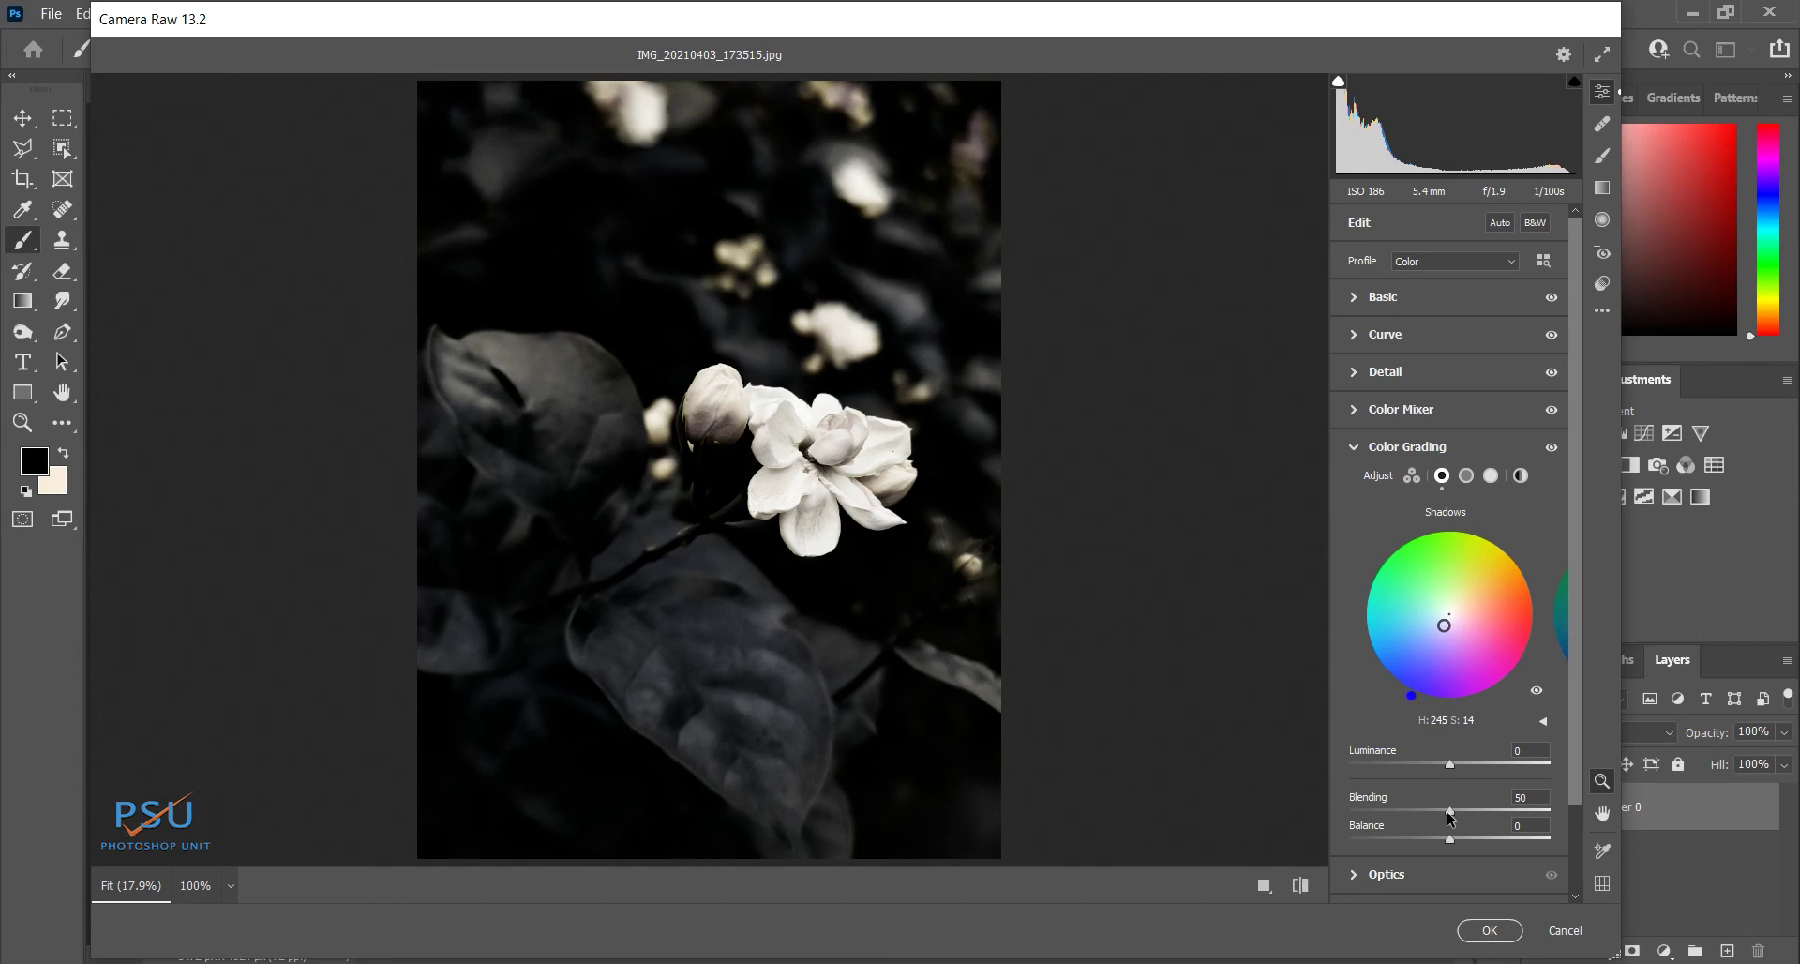
pyautogui.moveTo(1451, 764); pyautogui.dragTo(1579, 810)
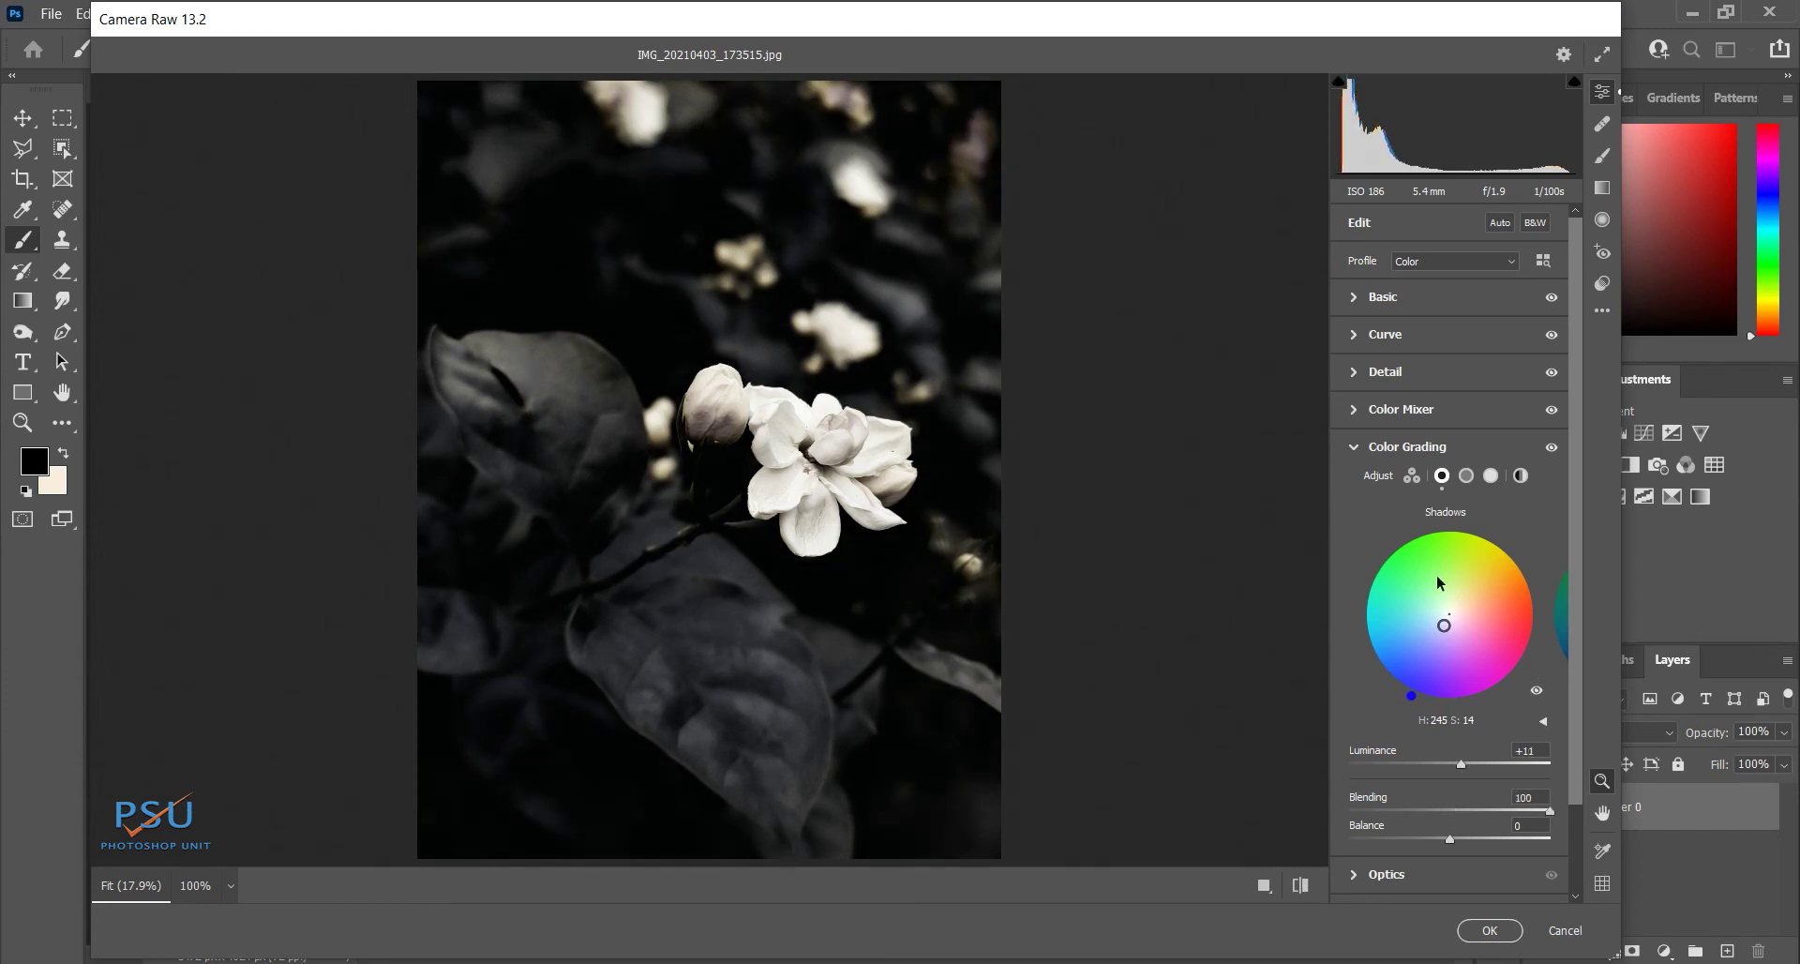
# - Tint the midtones in Color Grading with hue 220 and saturation 11, and lower their luminance slightly
pyautogui.click(1466, 475)
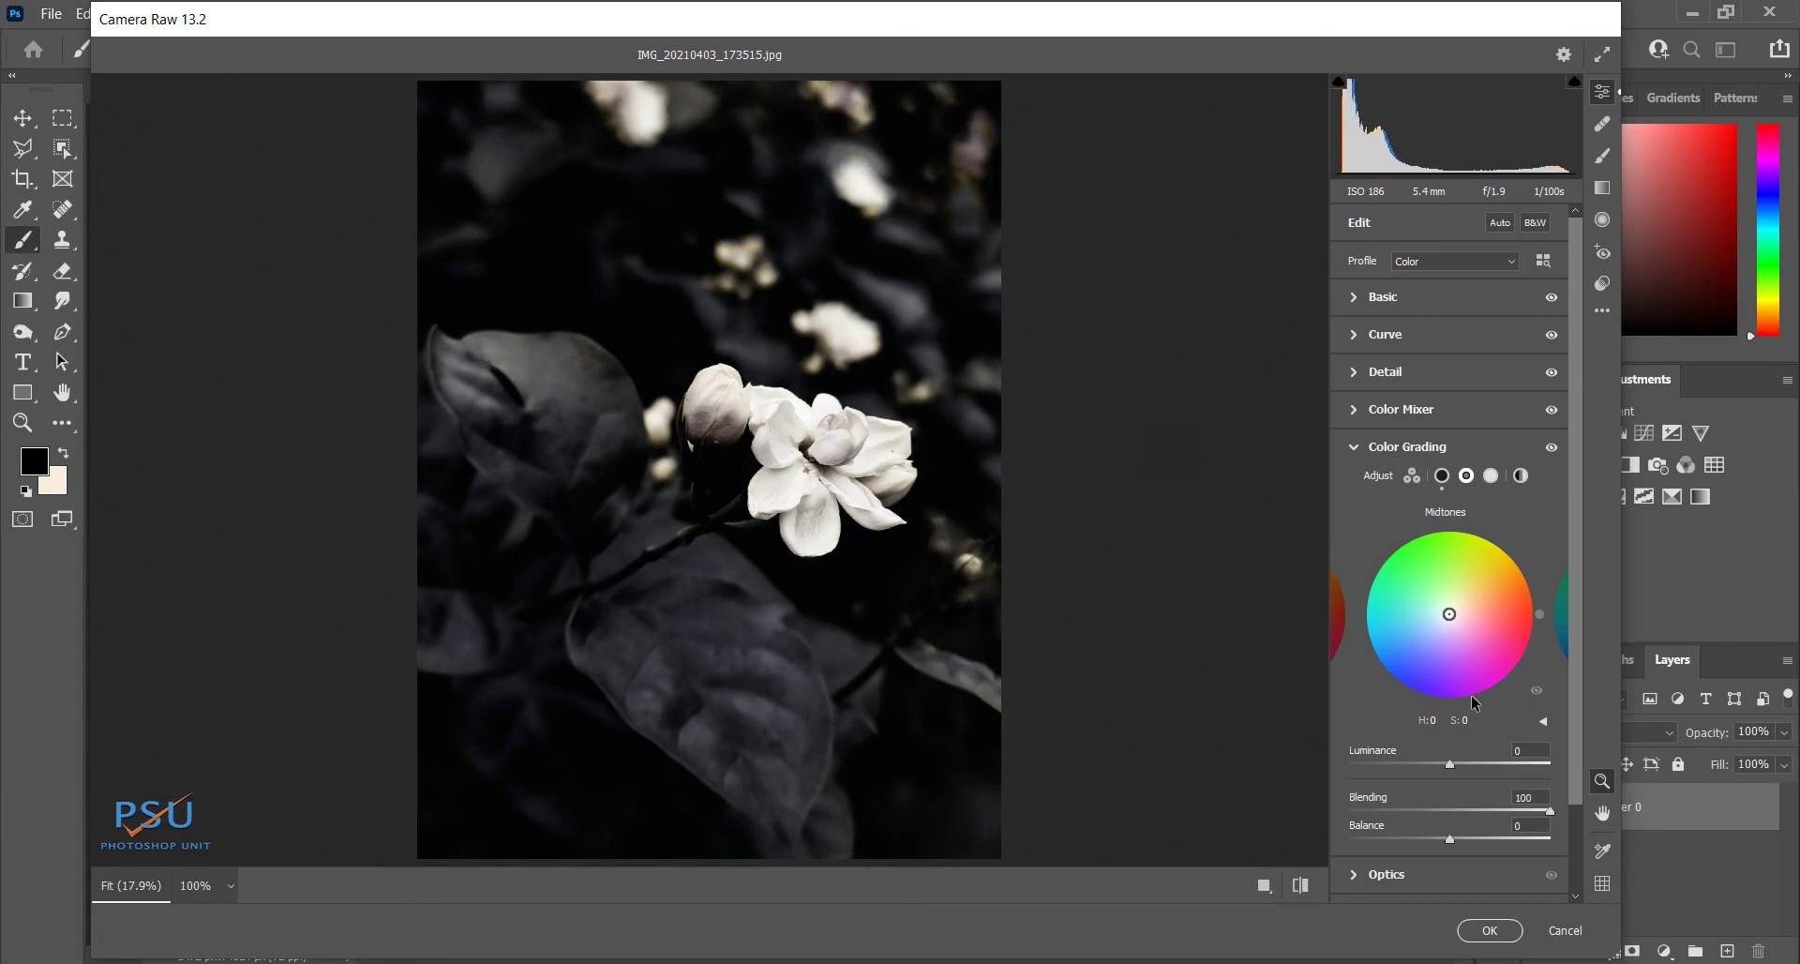
pyautogui.moveTo(1450, 614); pyautogui.dragTo(1390, 661)
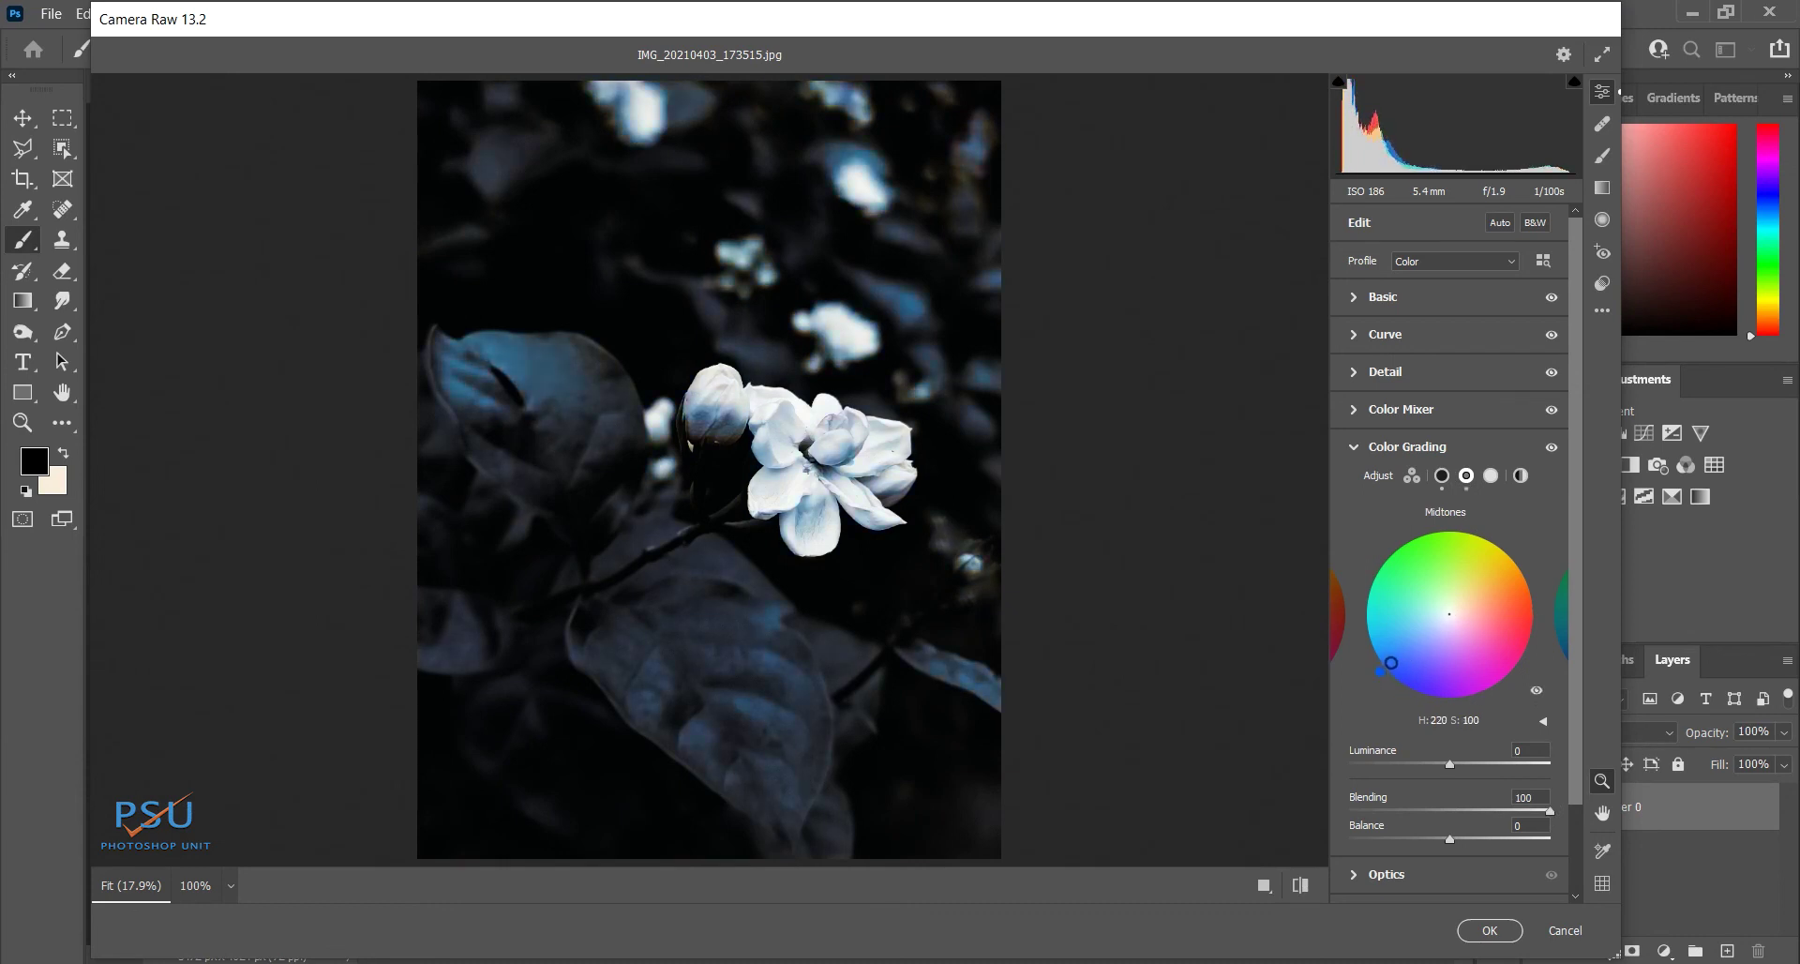
pyautogui.moveTo(1390, 662); pyautogui.dragTo(1441, 620)
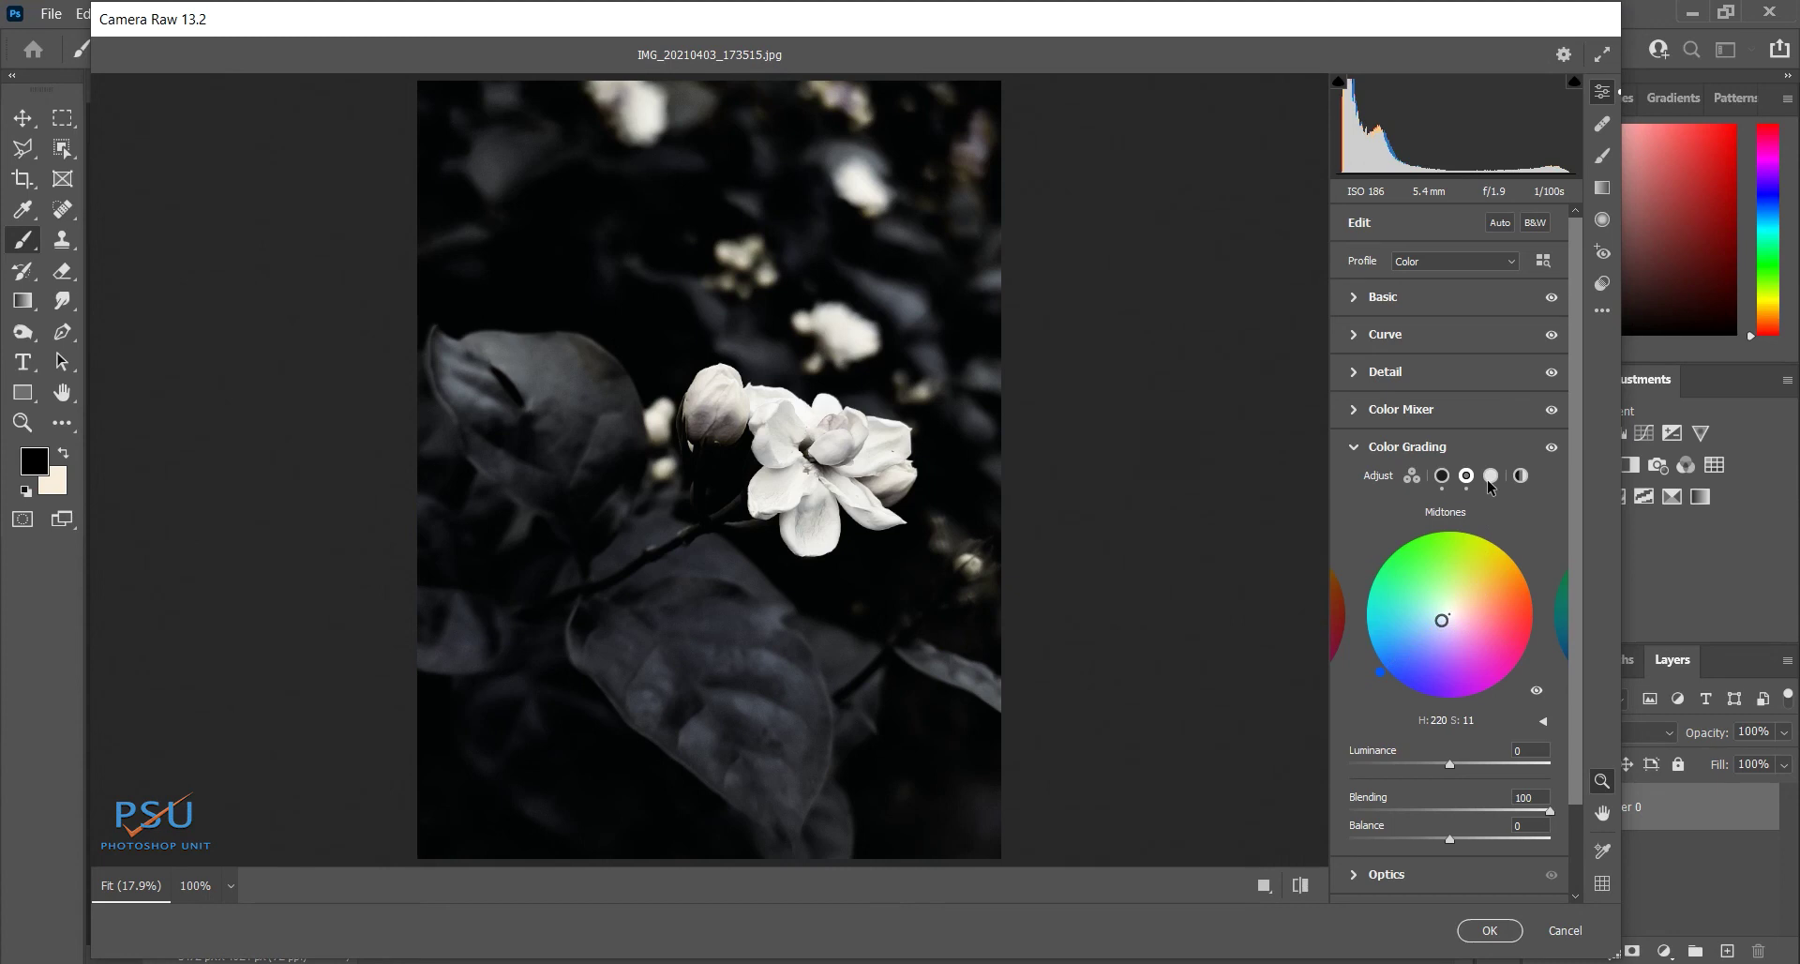
pyautogui.moveTo(1449, 764); pyautogui.dragTo(1439, 764)
# - Tint the highlights in Color Grading with hue 240 and saturation 28, and set their luminance to -15
pyautogui.click(1490, 475)
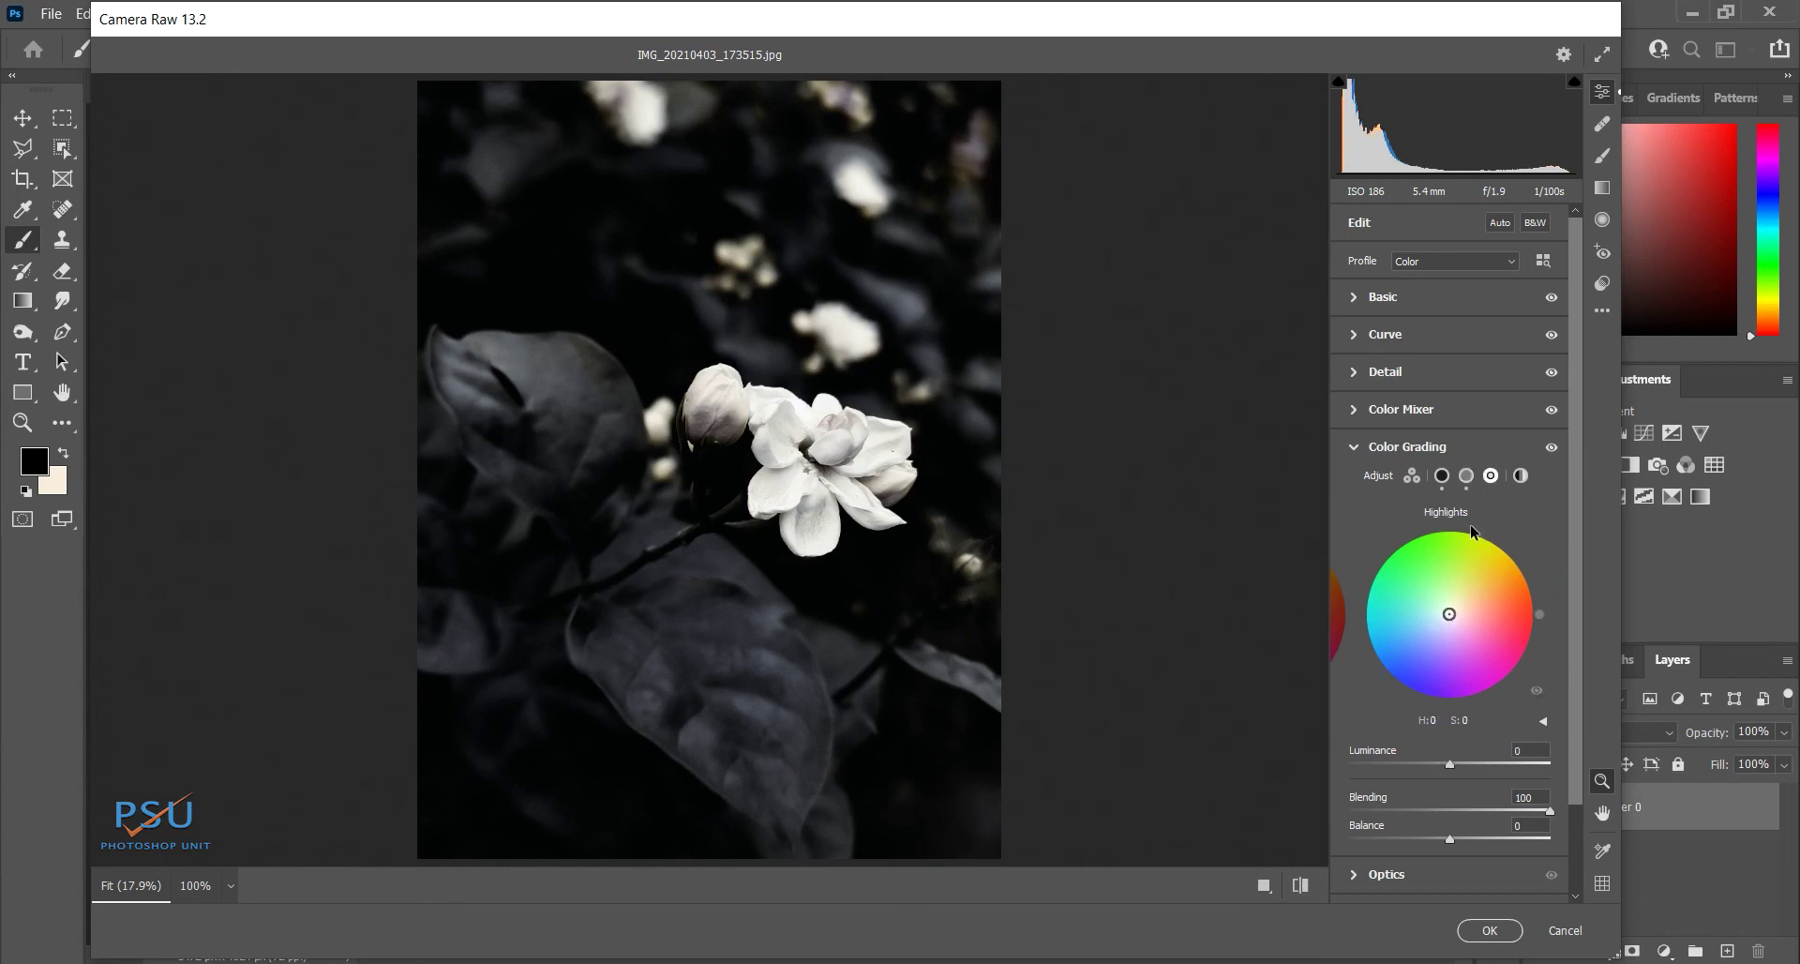
pyautogui.moveTo(1450, 617)
pyautogui.mouseDown()
pyautogui.moveTo(1413, 680)
pyautogui.moveTo(1435, 638)
pyautogui.mouseUp()
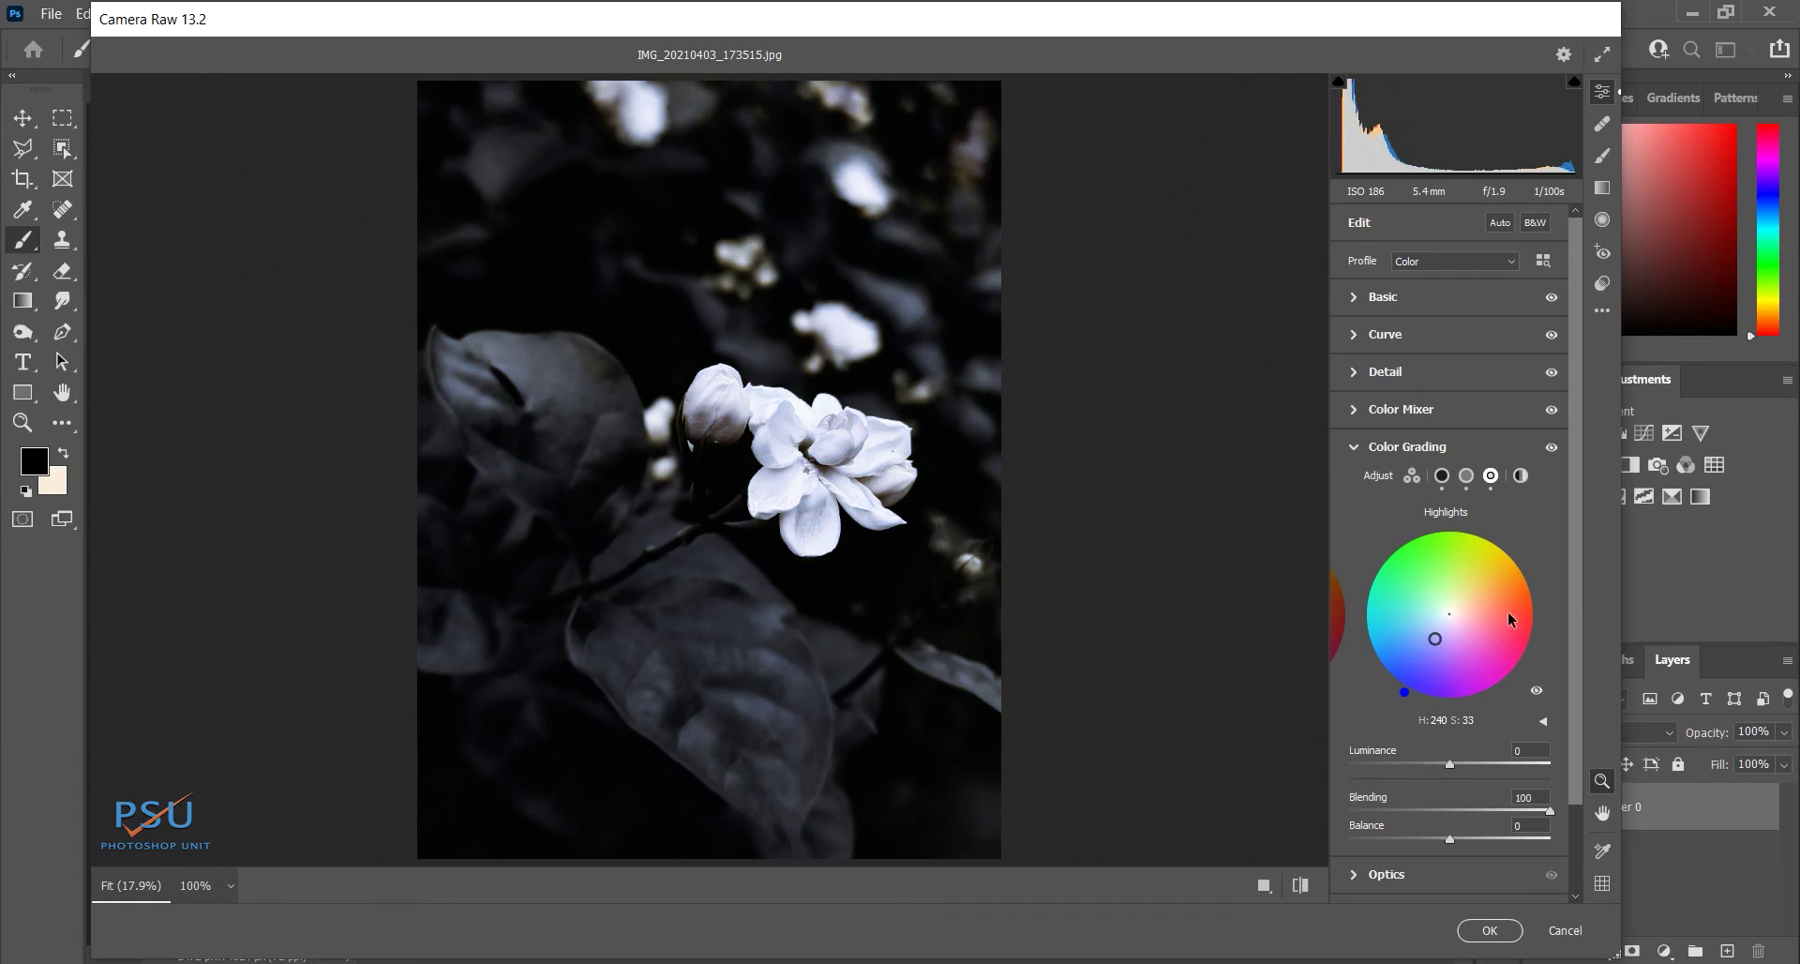
pyautogui.moveTo(1436, 640); pyautogui.dragTo(1438, 631)
pyautogui.moveTo(1439, 631); pyautogui.dragTo(1436, 636)
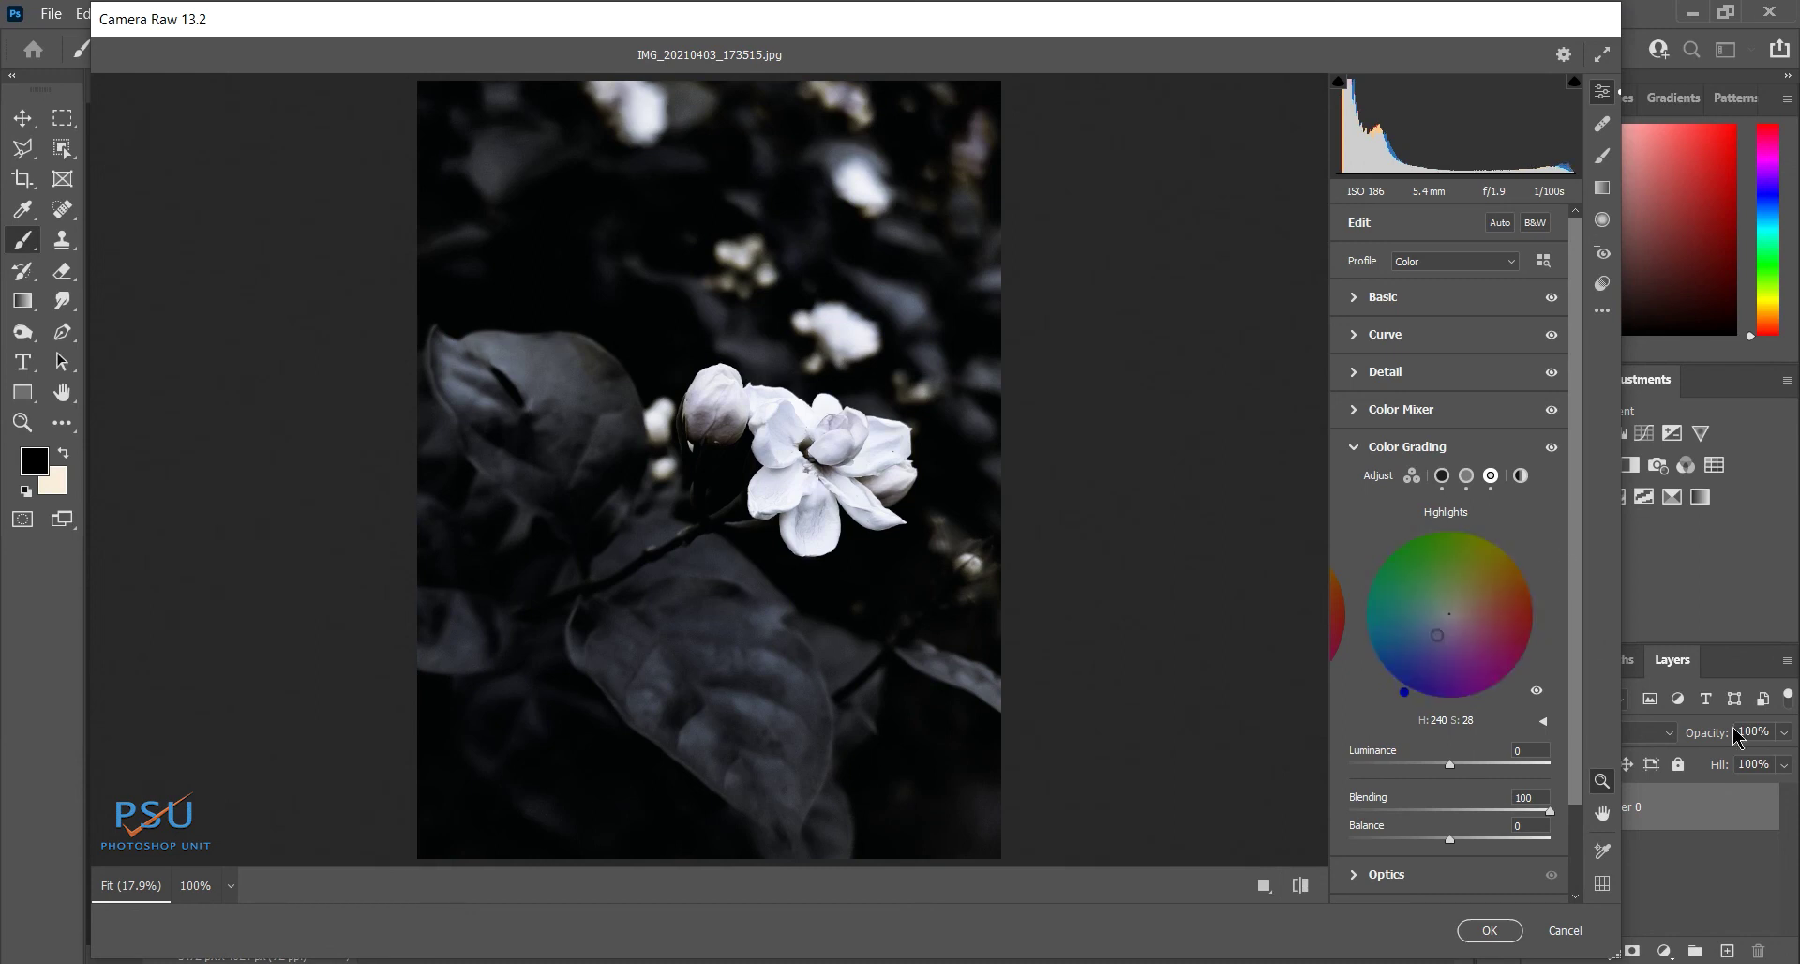
pyautogui.moveTo(1457, 762); pyautogui.dragTo(1433, 768)
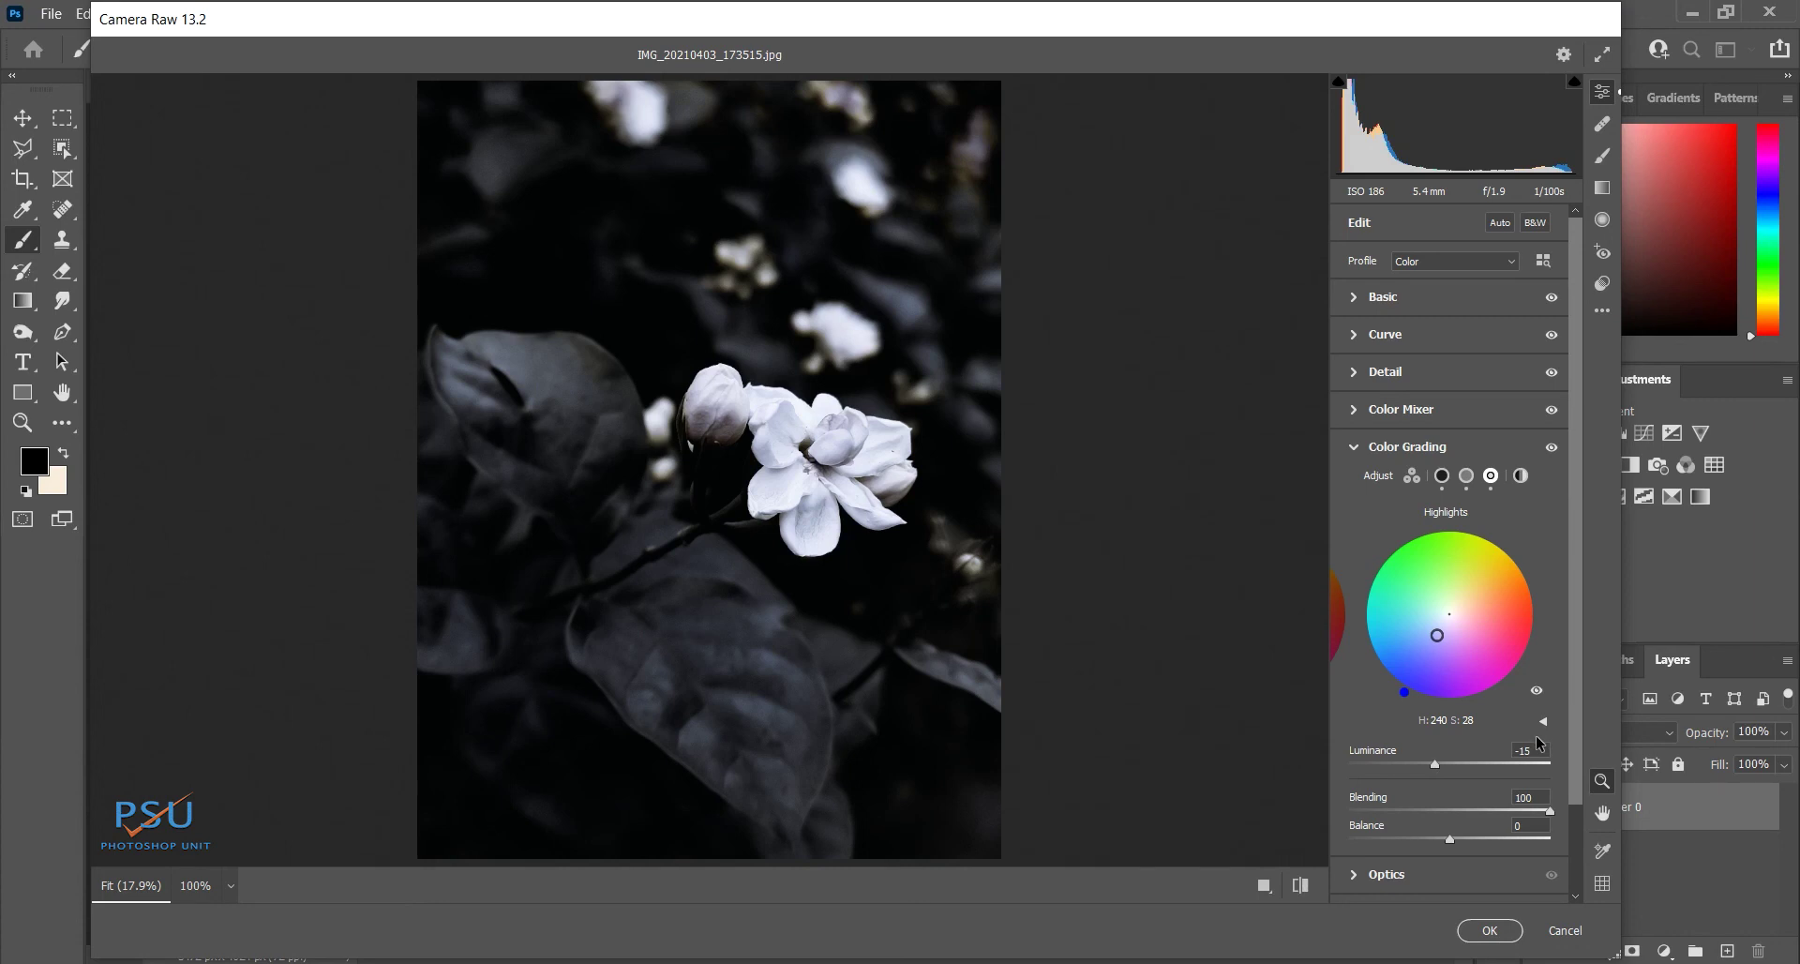
# - Add a faint blue global tint in Color Grading and lower the global luminance slightly
pyautogui.click(1521, 476)
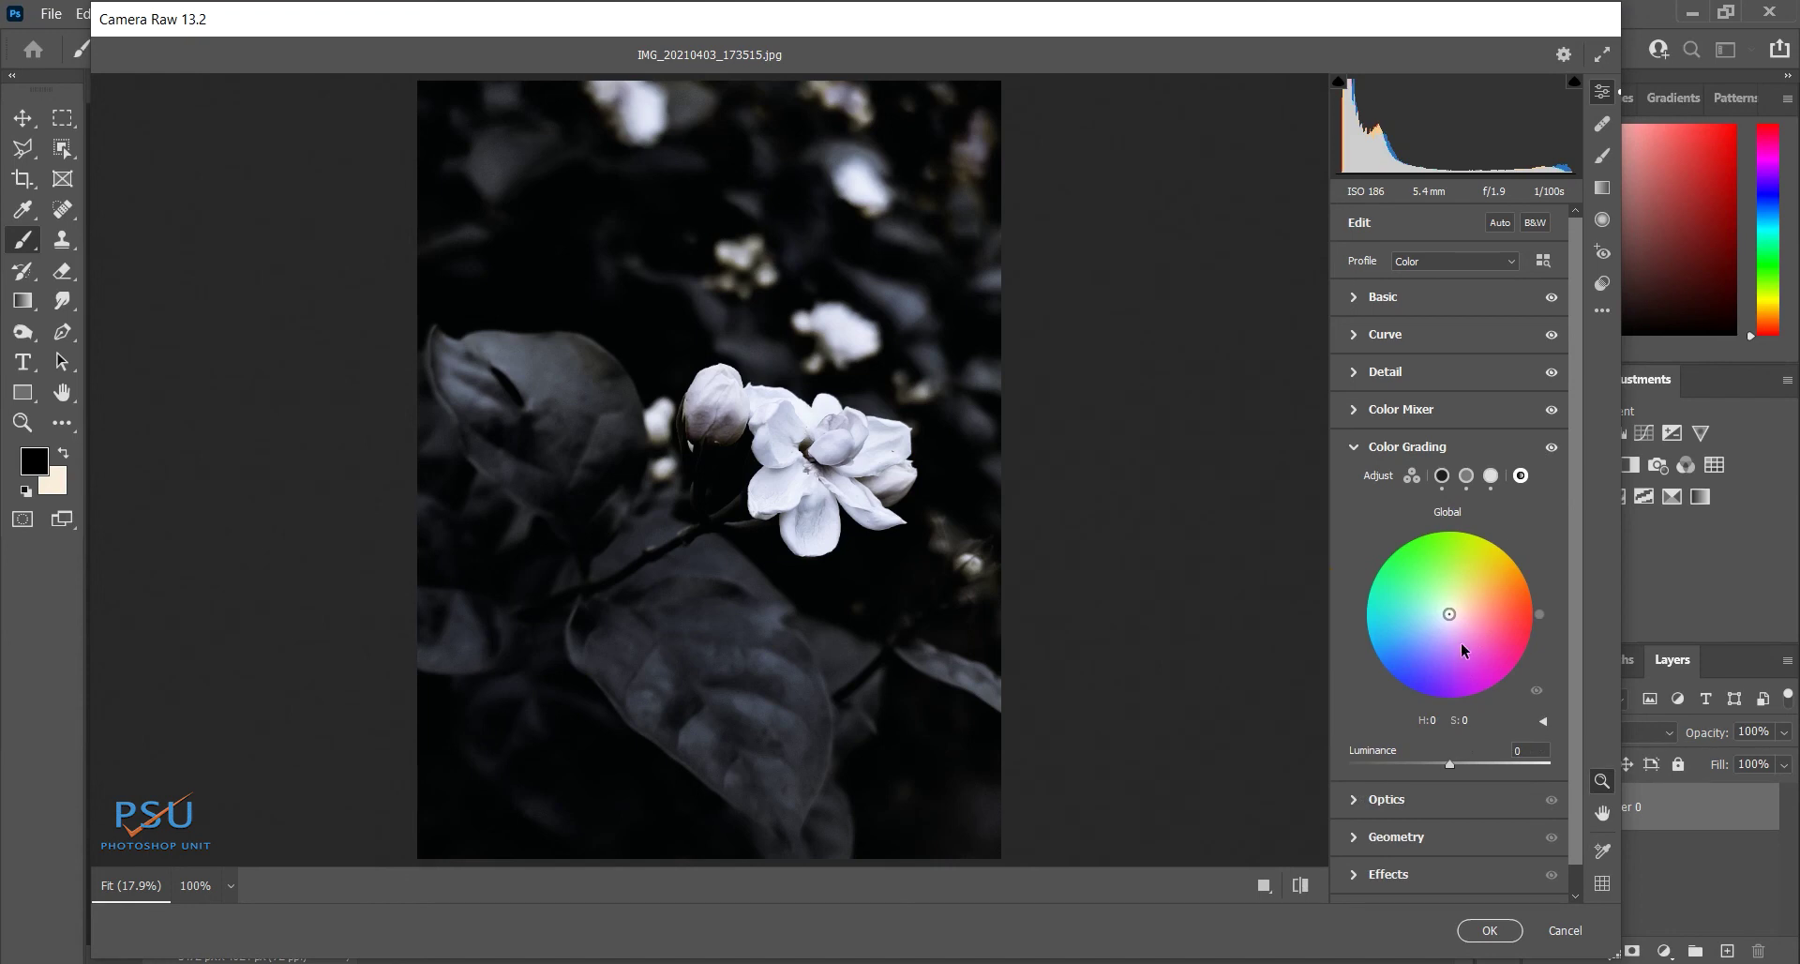
pyautogui.moveTo(1449, 614)
pyautogui.mouseDown()
pyautogui.moveTo(1410, 679)
pyautogui.moveTo(1372, 676)
pyautogui.moveTo(1438, 622)
pyautogui.mouseUp()
pyautogui.moveTo(1444, 623); pyautogui.dragTo(1443, 620)
pyautogui.moveTo(1379, 672); pyautogui.dragTo(1388, 676)
pyautogui.moveTo(1447, 763); pyautogui.dragTo(1442, 767)
# - Apply an Optics vignette of about -23 to darken the photo's edges and set Distortion to 0
pyautogui.click(1354, 799)
pyautogui.moveTo(1449, 566); pyautogui.dragTo(1419, 555)
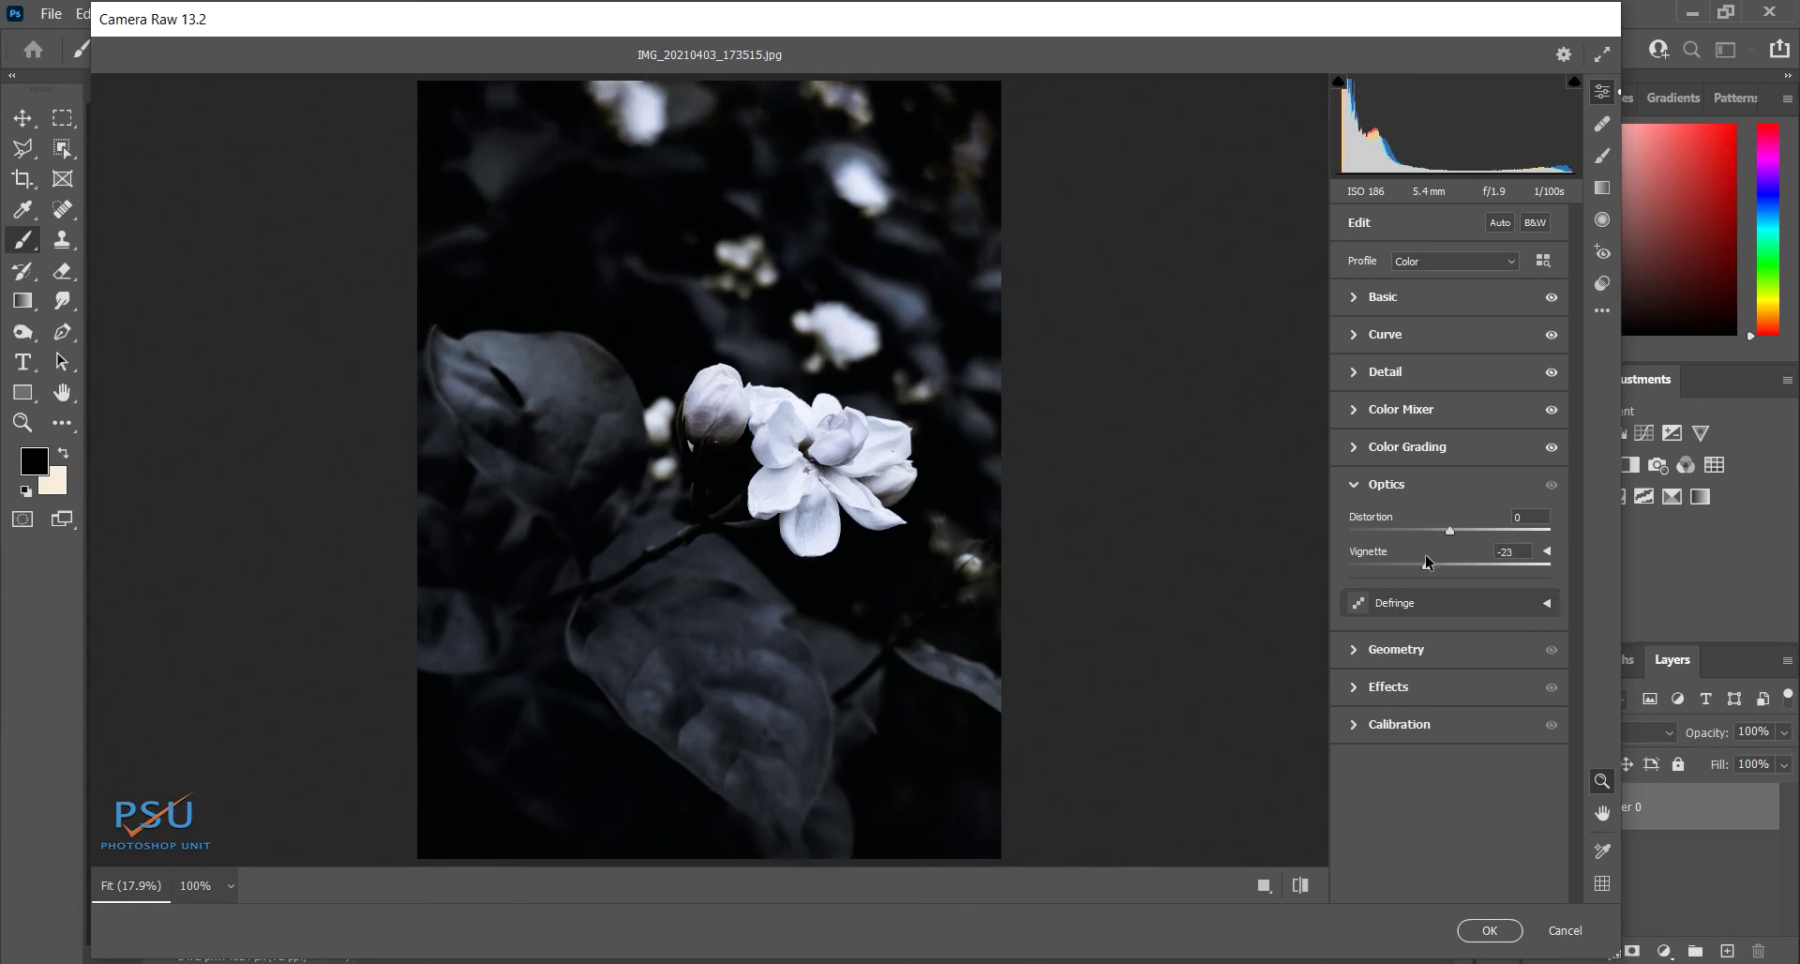
pyautogui.moveTo(1424, 555); pyautogui.dragTo(1393, 533)
pyautogui.click(1528, 516)
pyautogui.write('0')
pyautogui.press('Return')
pyautogui.click(1399, 649)
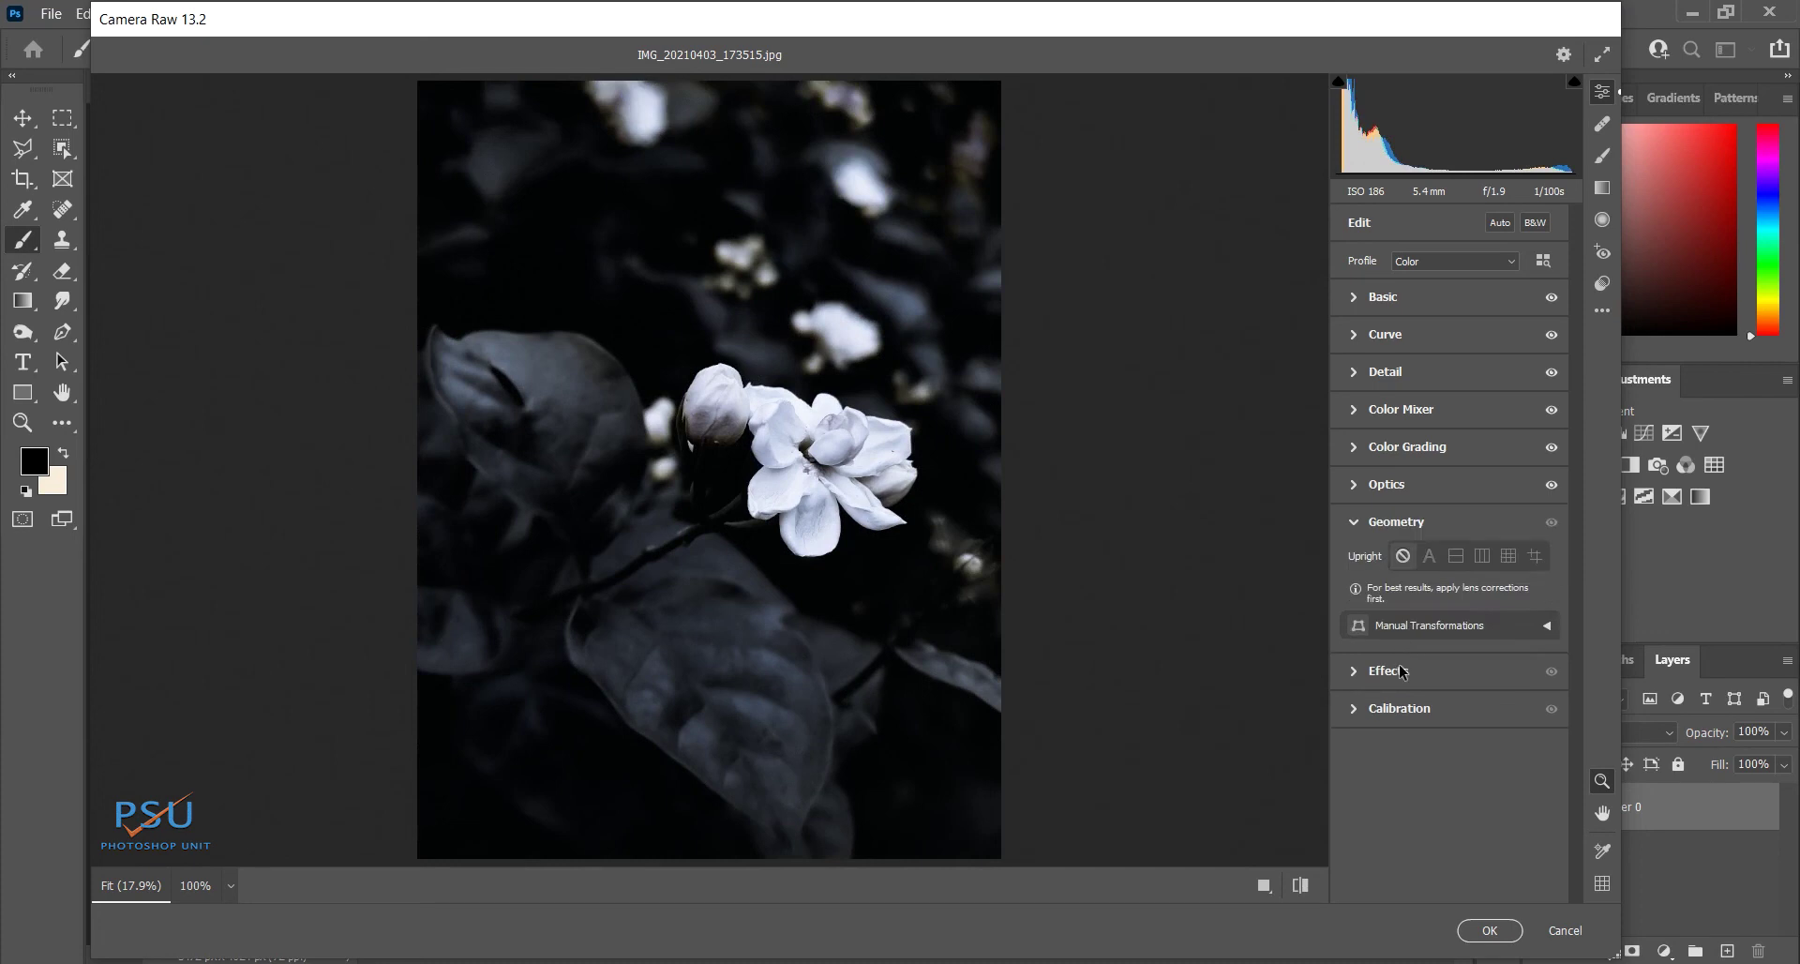
pyautogui.click(1401, 671)
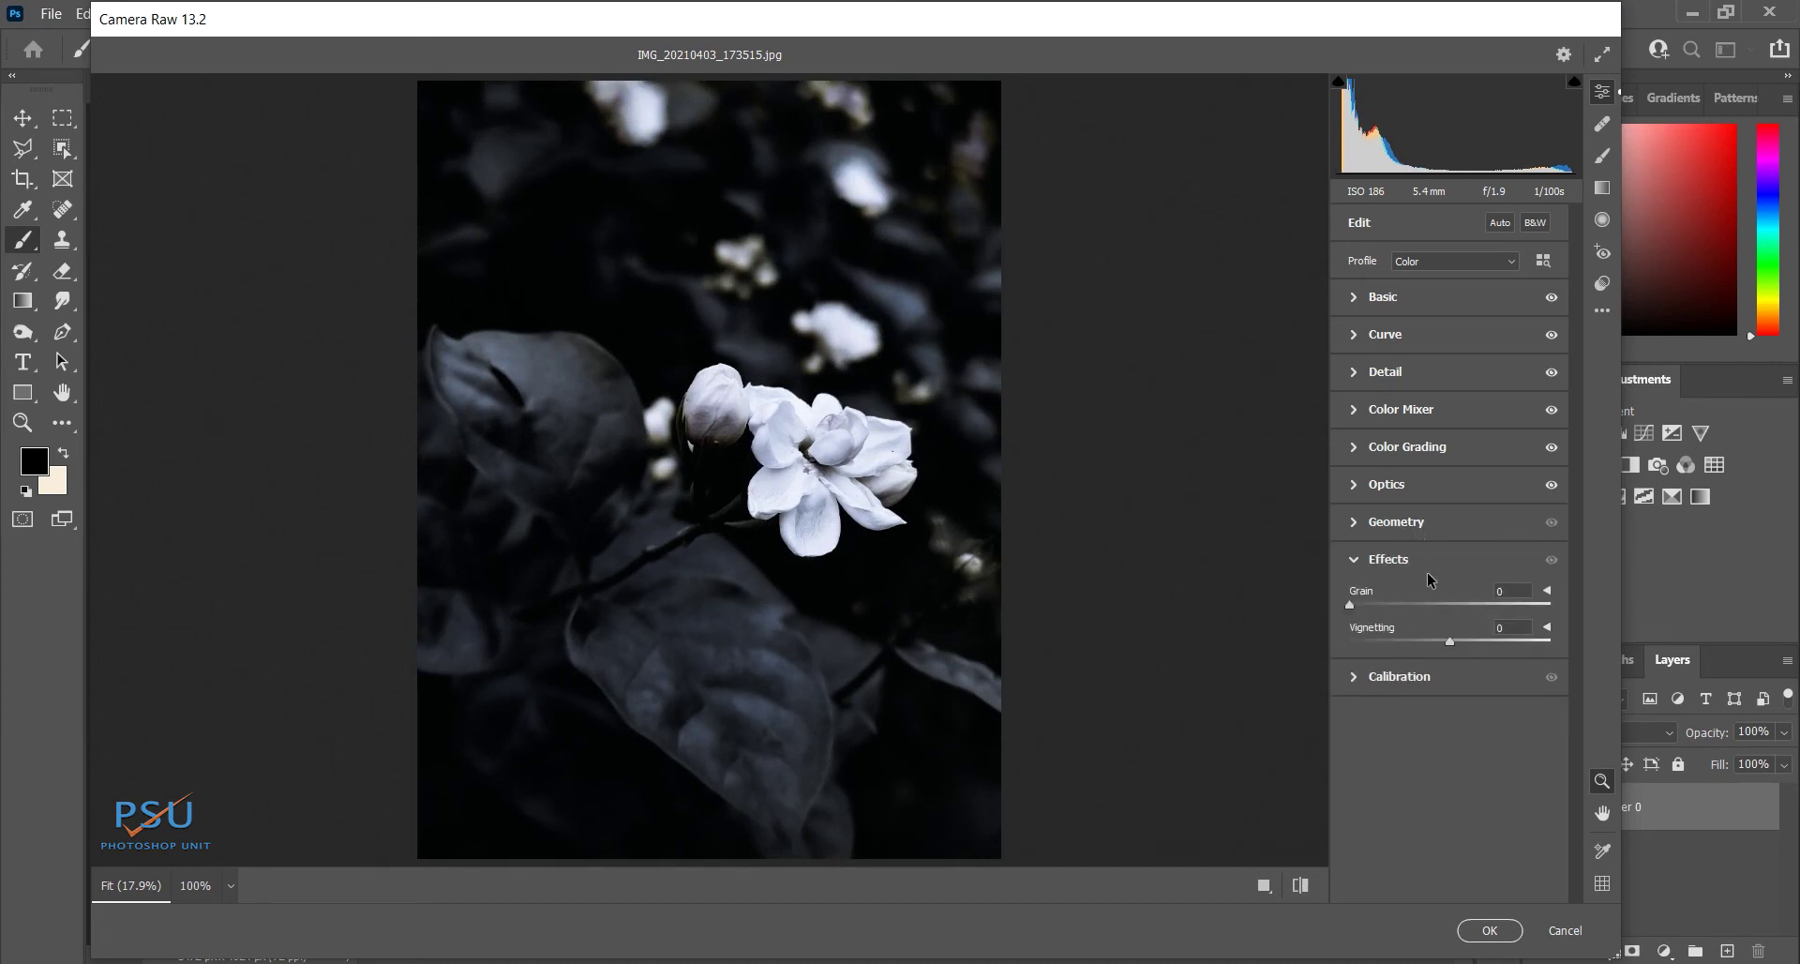
pyautogui.click(1397, 676)
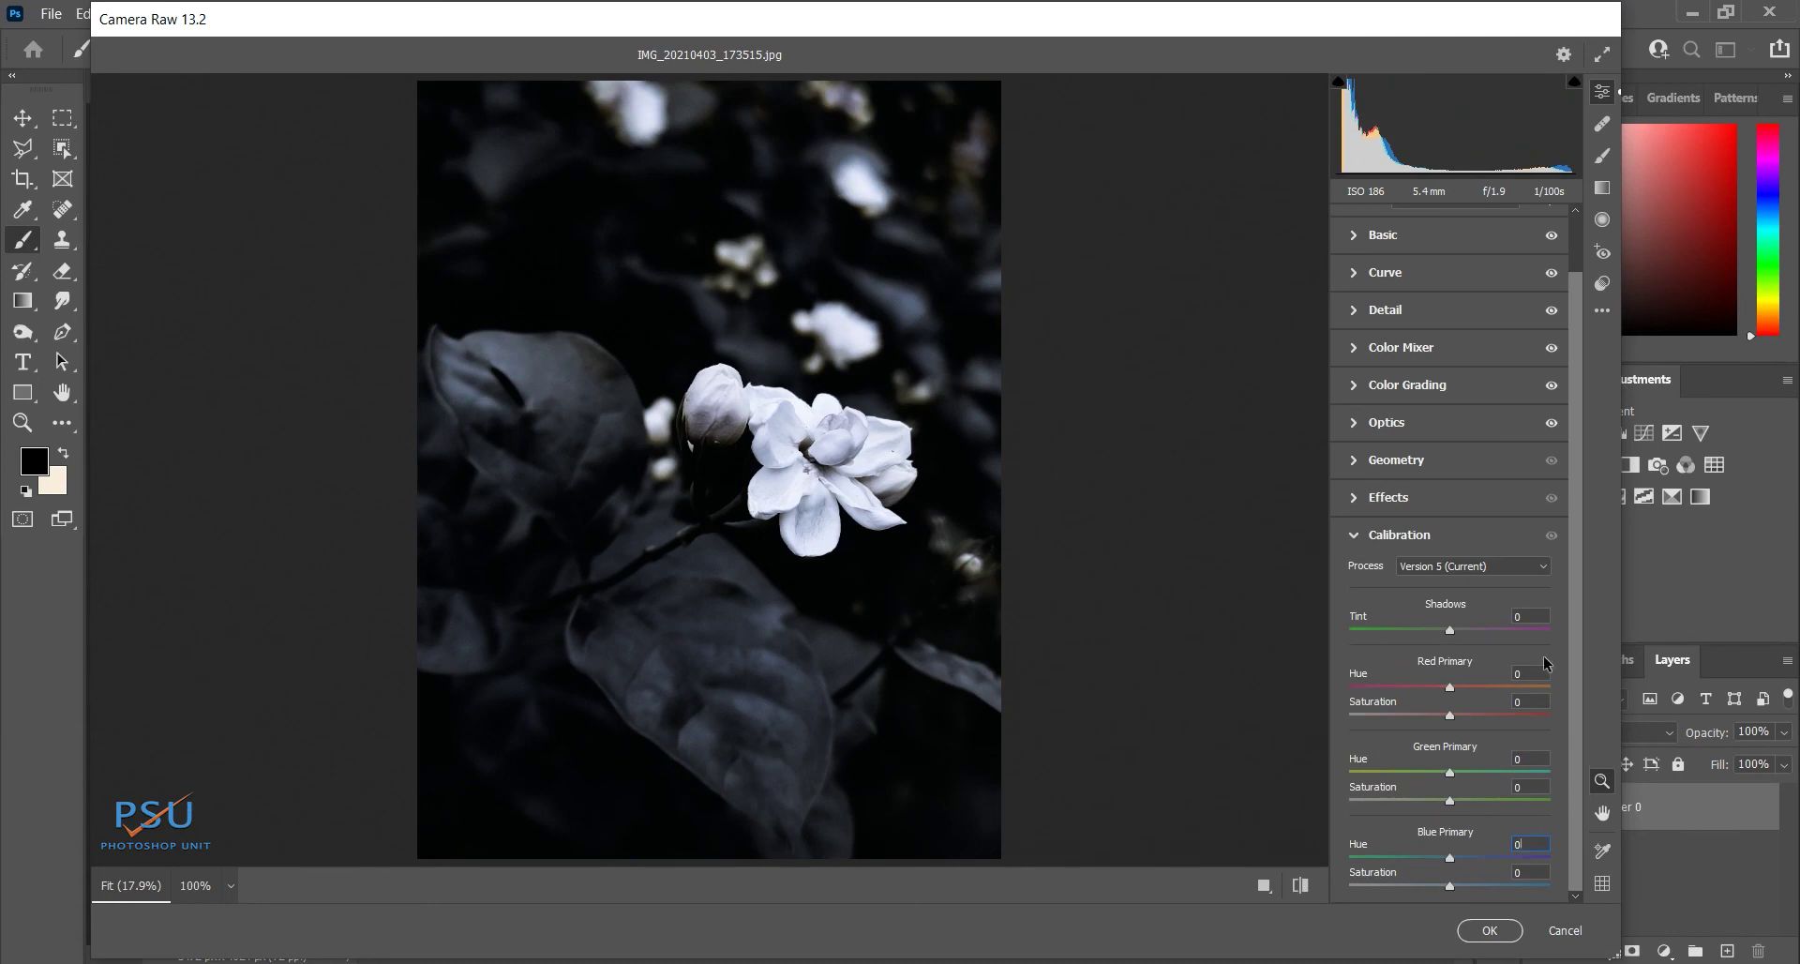
pyautogui.click(1357, 535)
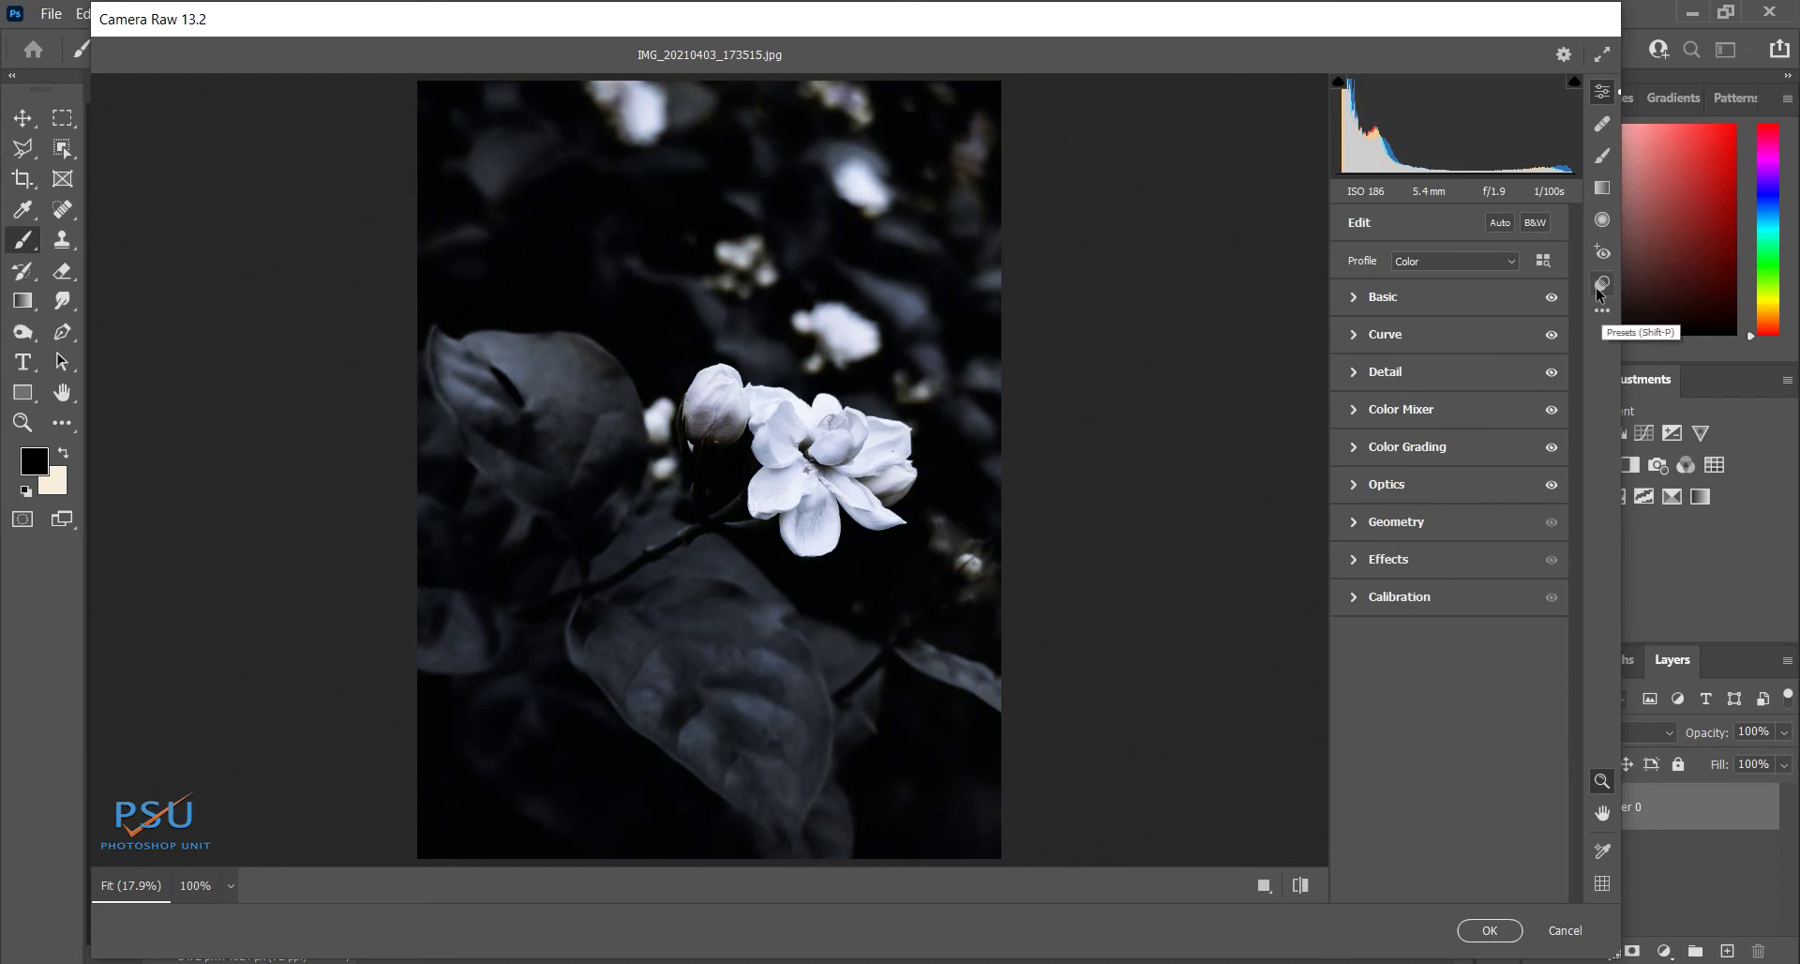
# - Save the current edits as a user preset named "flower dark moddy" and apply the Camera Raw adjustments to the photo
pyautogui.click(1602, 310)
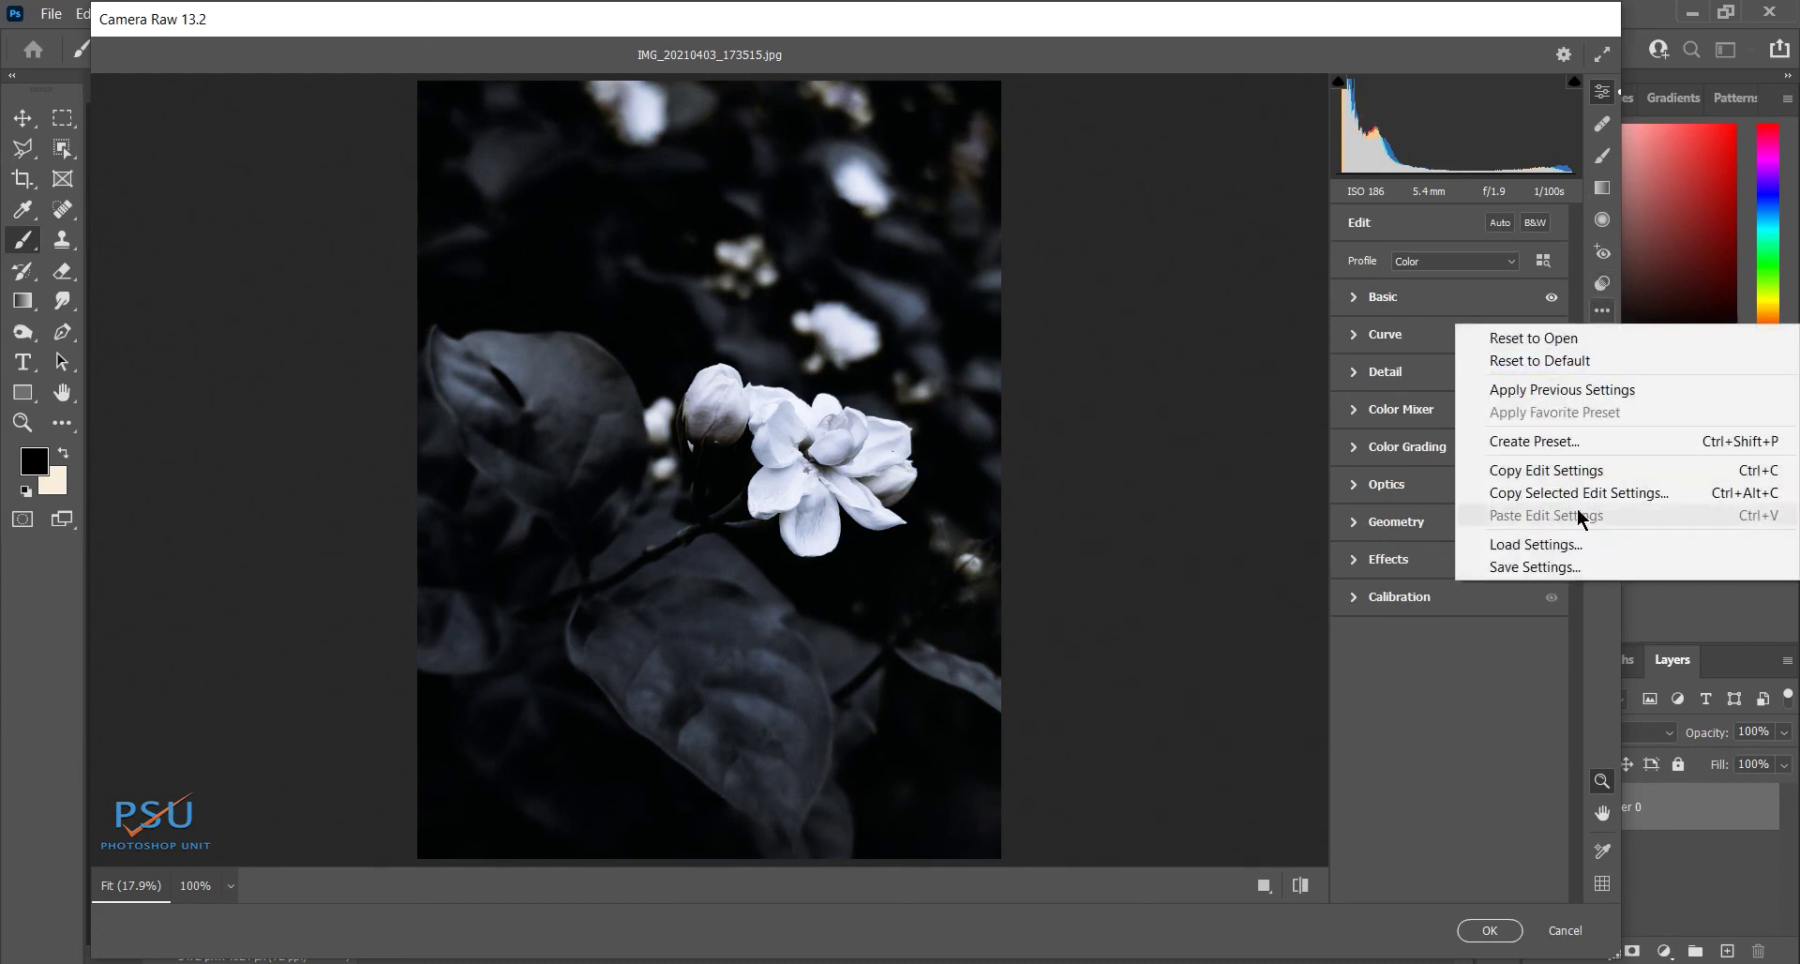
pyautogui.click(1543, 445)
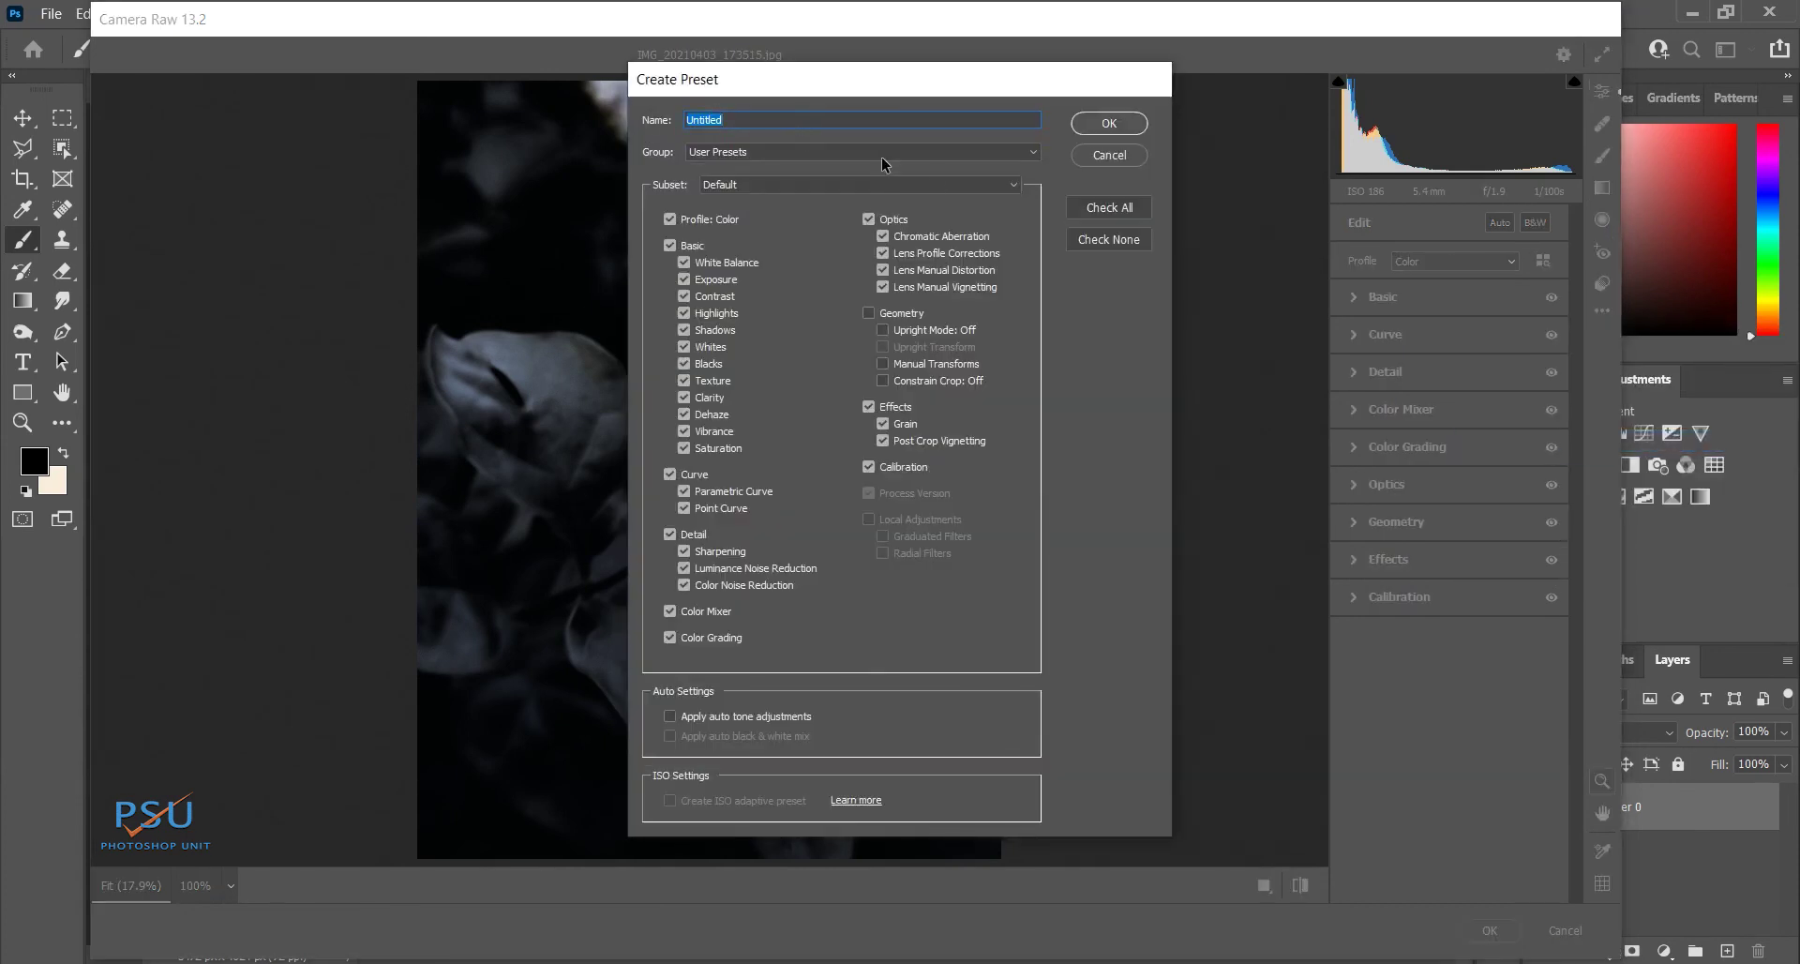
pyautogui.press('BackSpace')
pyautogui.write('flower dark moddy')
pyautogui.click(1110, 124)
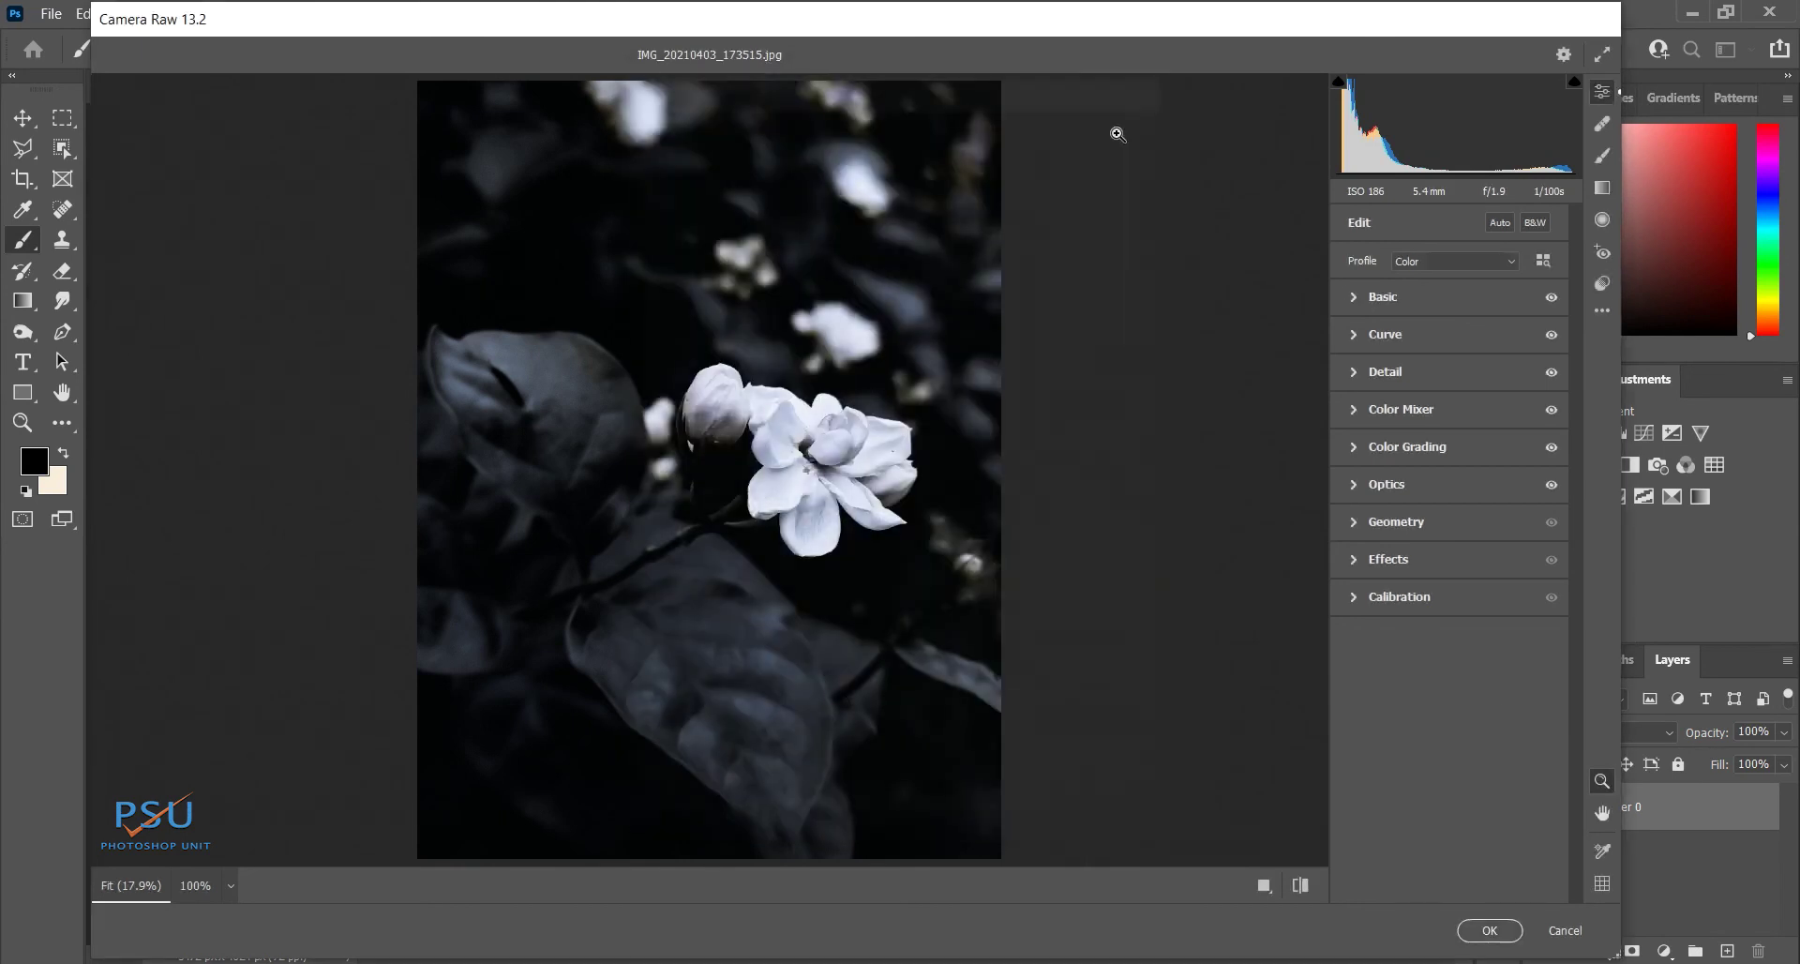
pyautogui.click(1490, 930)
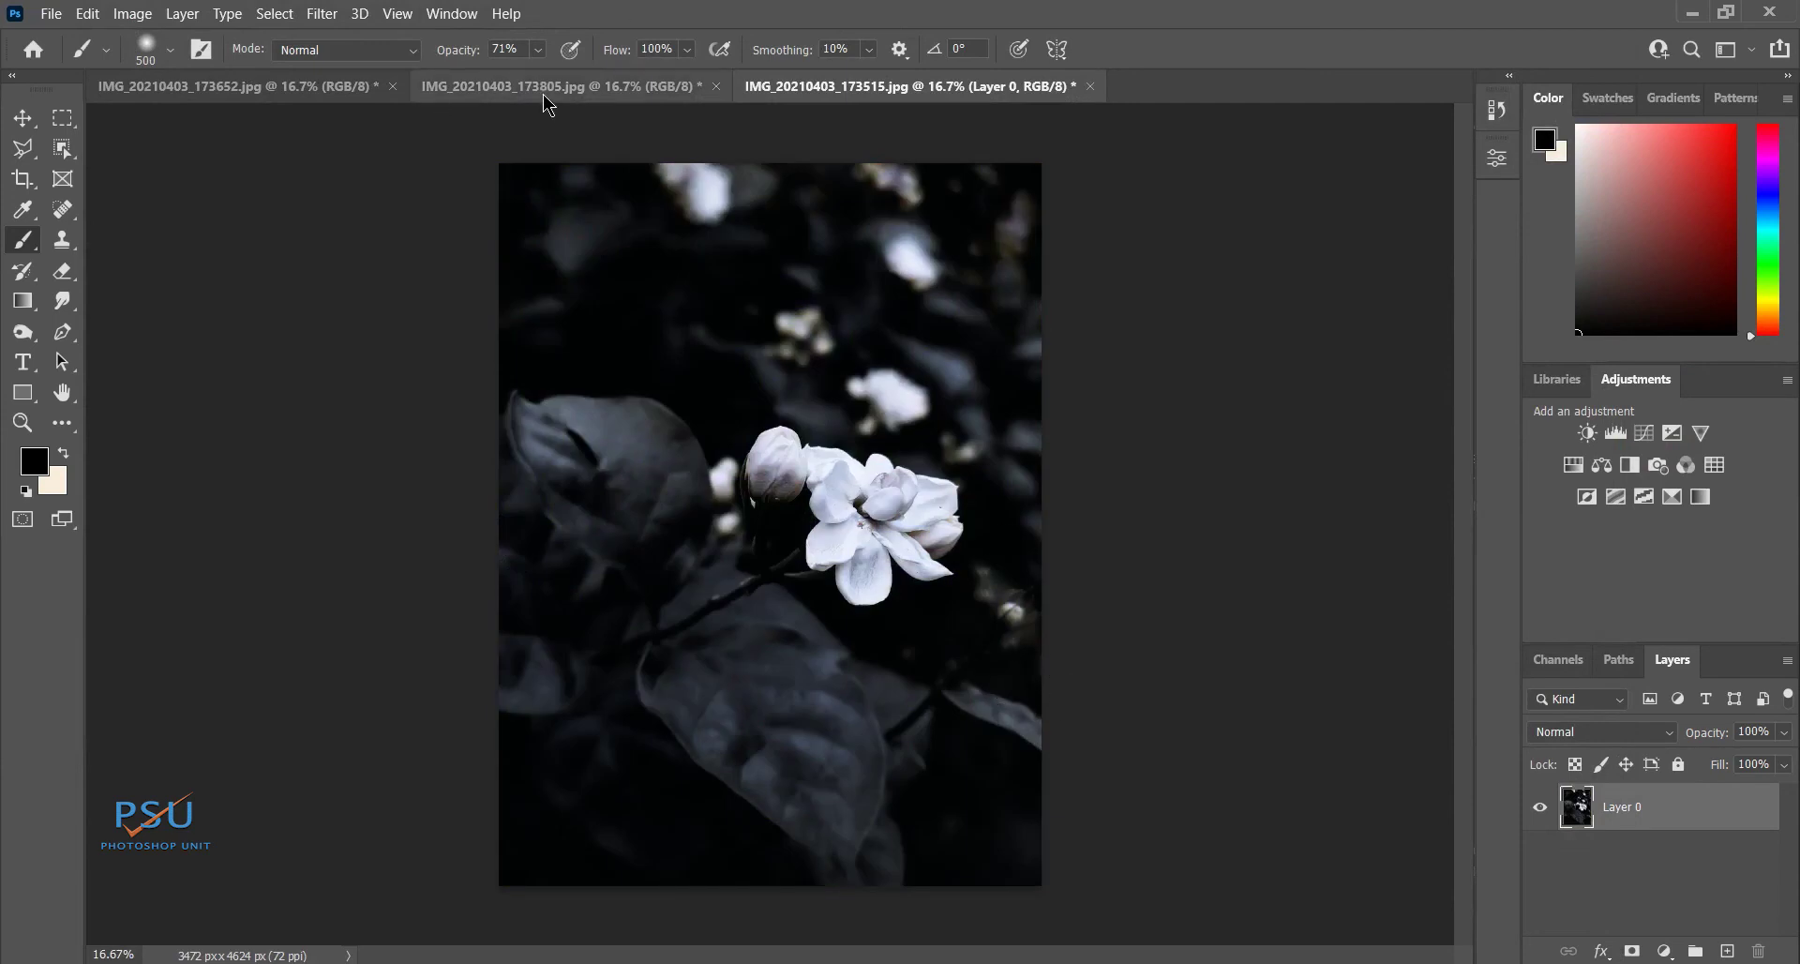
# - Open IMG_20210403_173805.jpg in the Camera Raw Filter and display the available presets
pyautogui.click(594, 93)
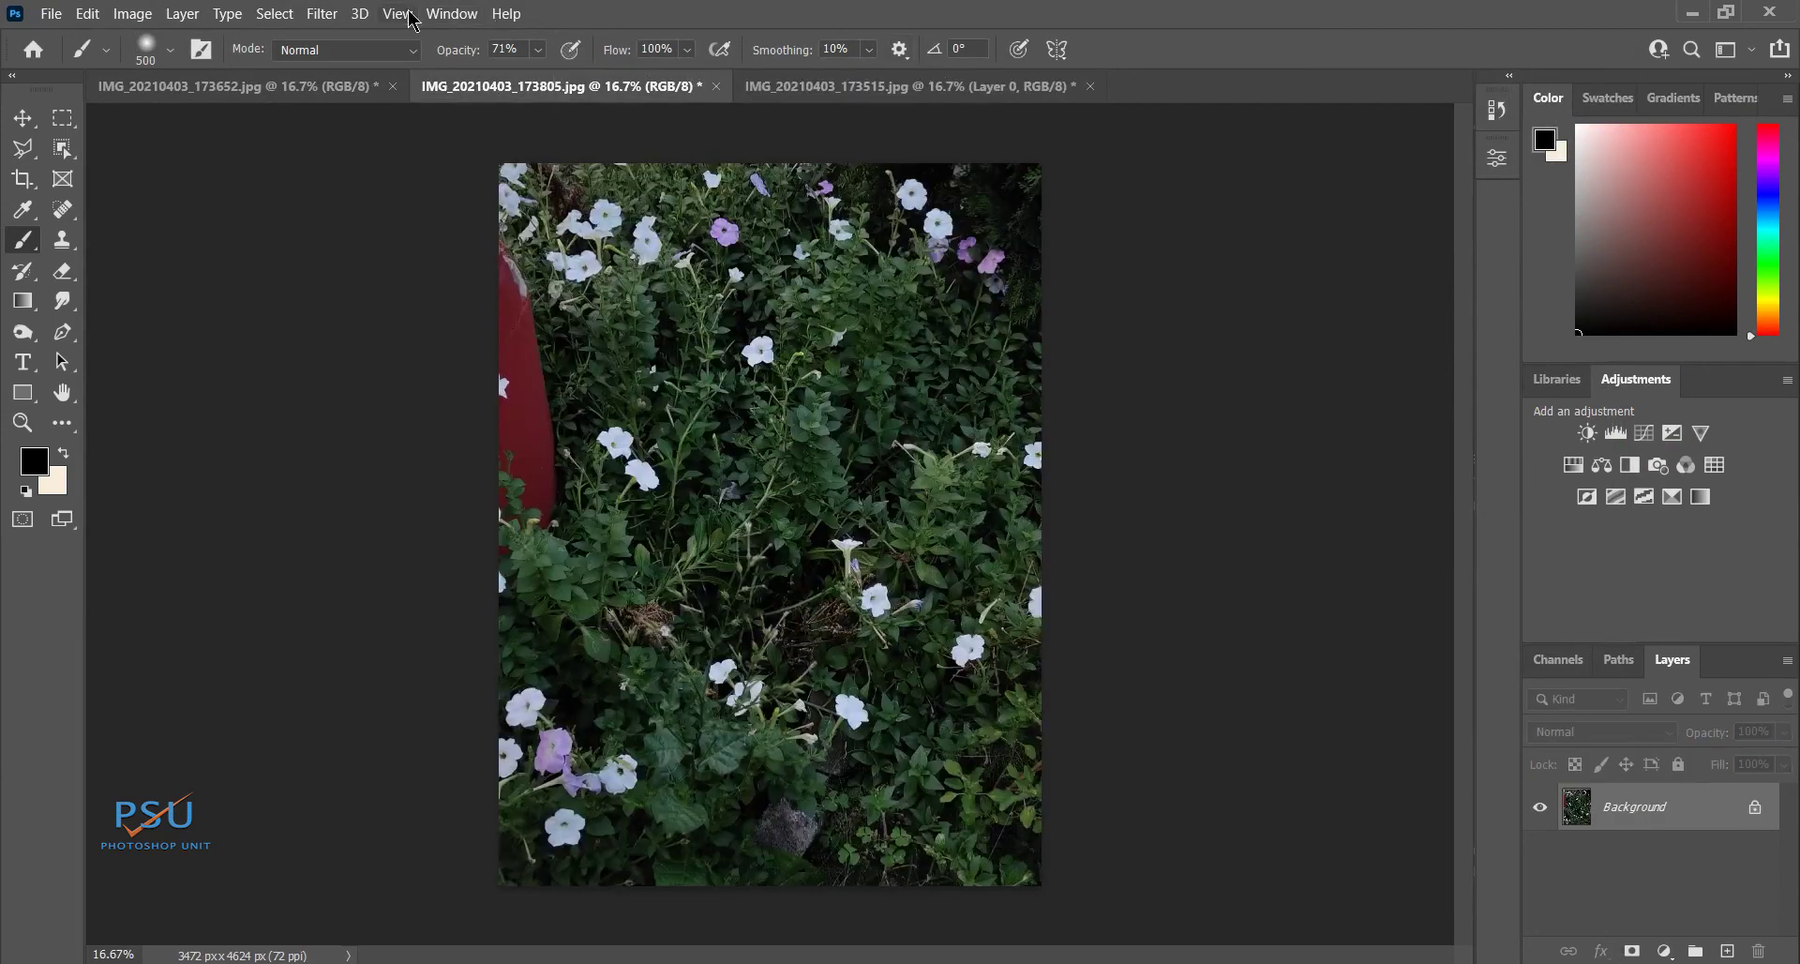
pyautogui.click(321, 18)
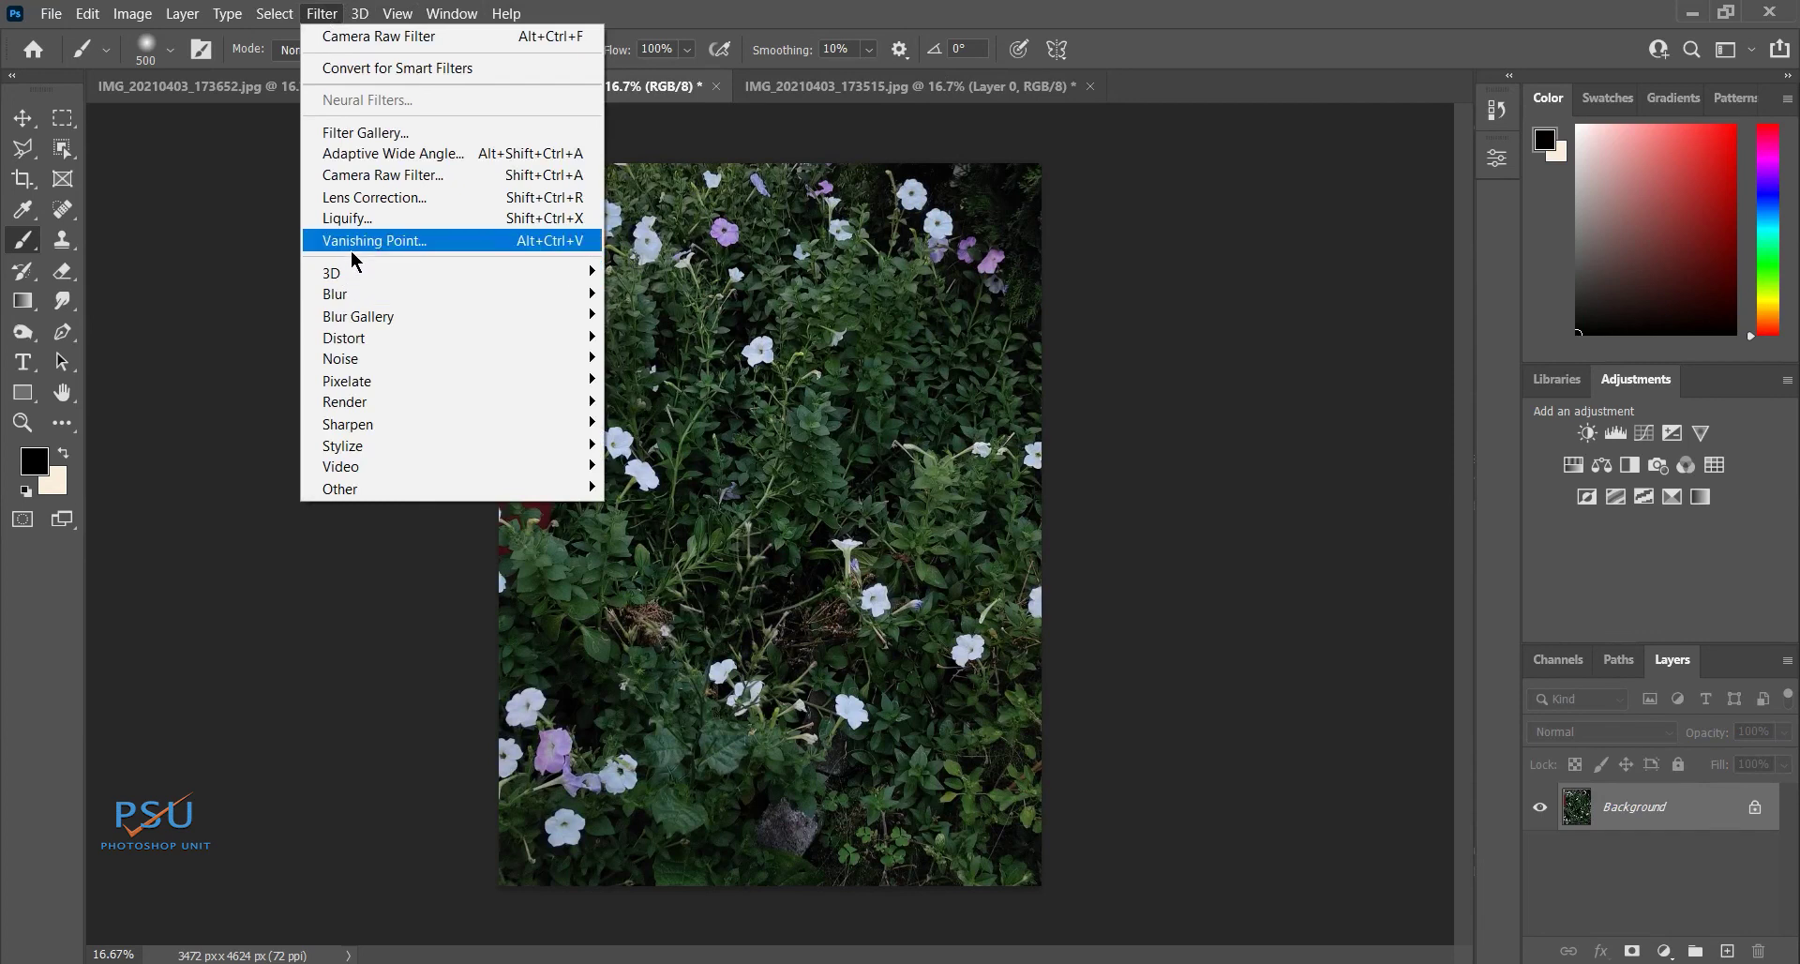
pyautogui.click(356, 180)
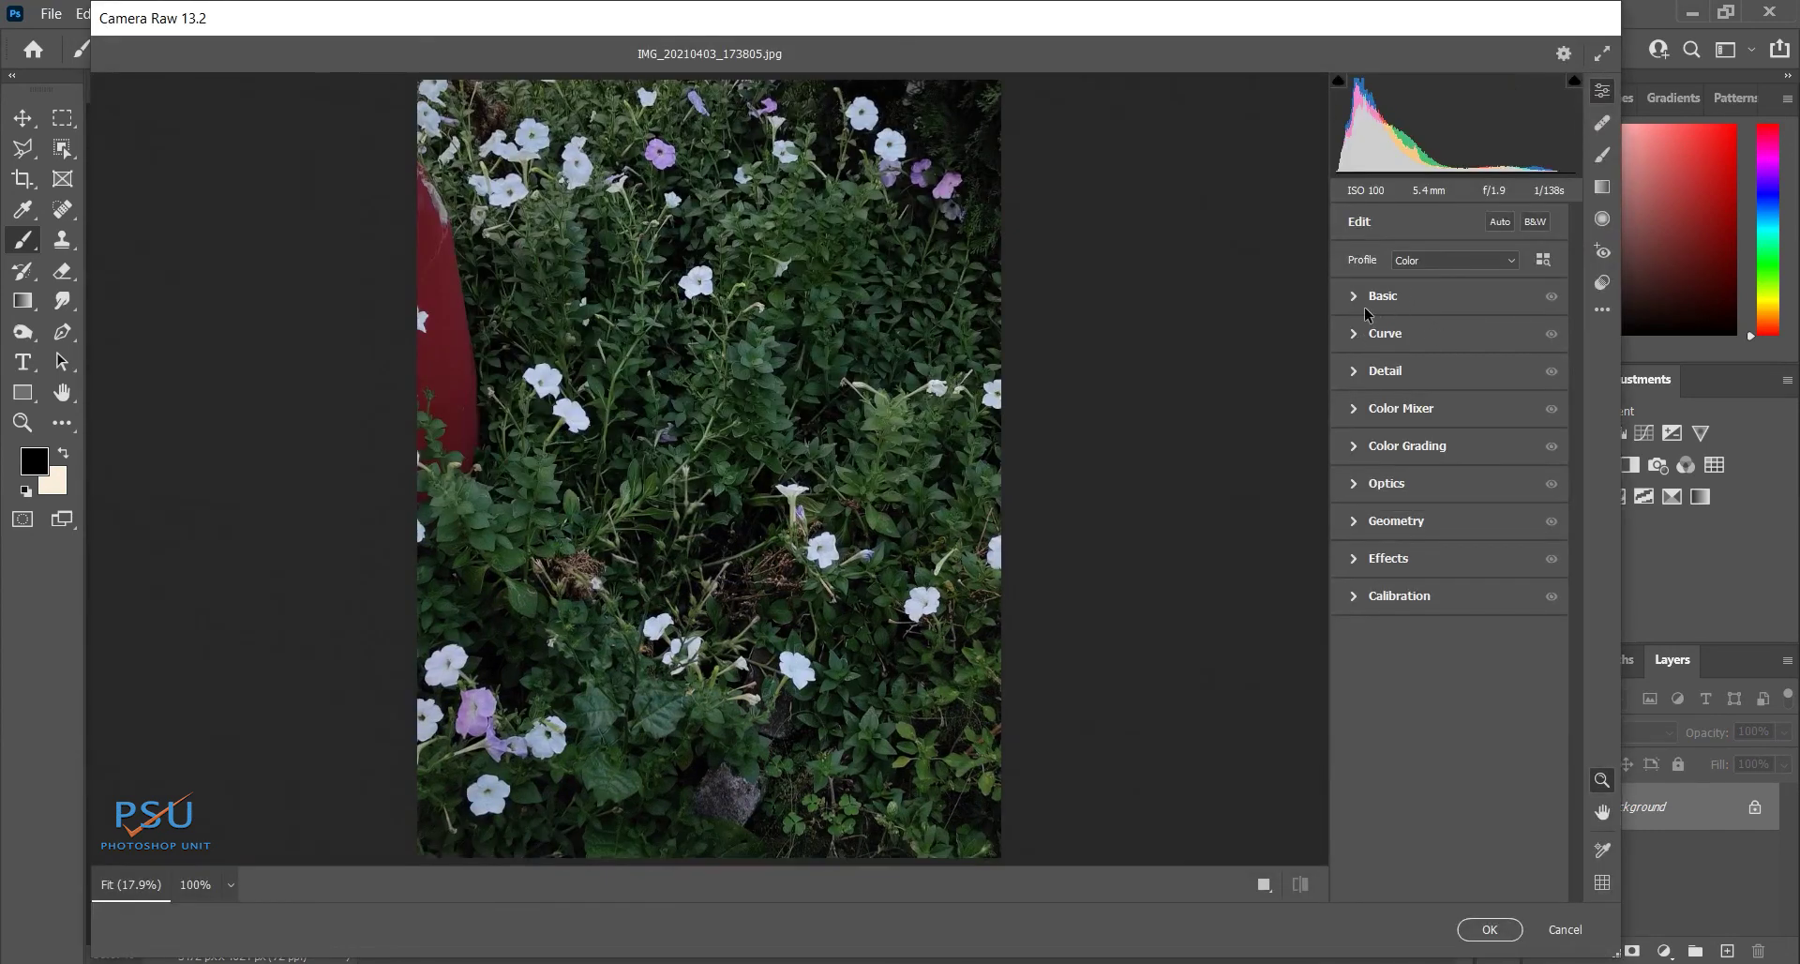
pyautogui.click(1601, 283)
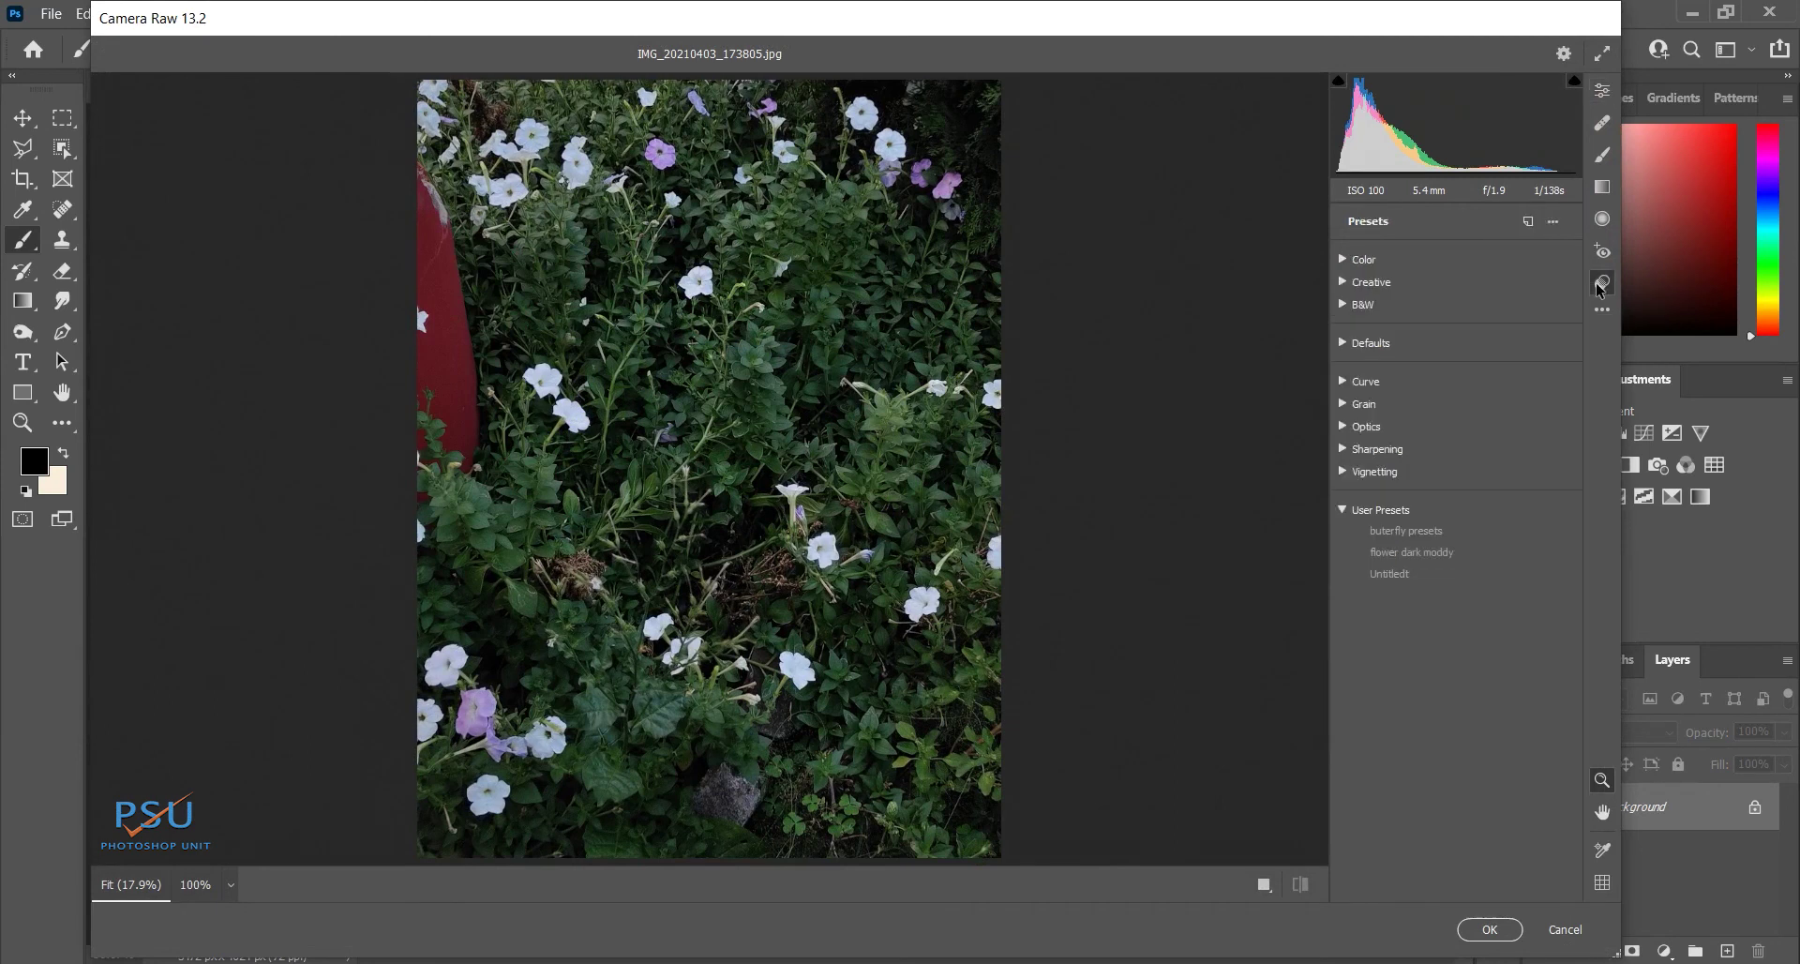
# - Apply the "flower dark moddy" user preset to IMG_20210403_173805.jpg and commit the Camera Raw adjustments
pyautogui.click(1410, 546)
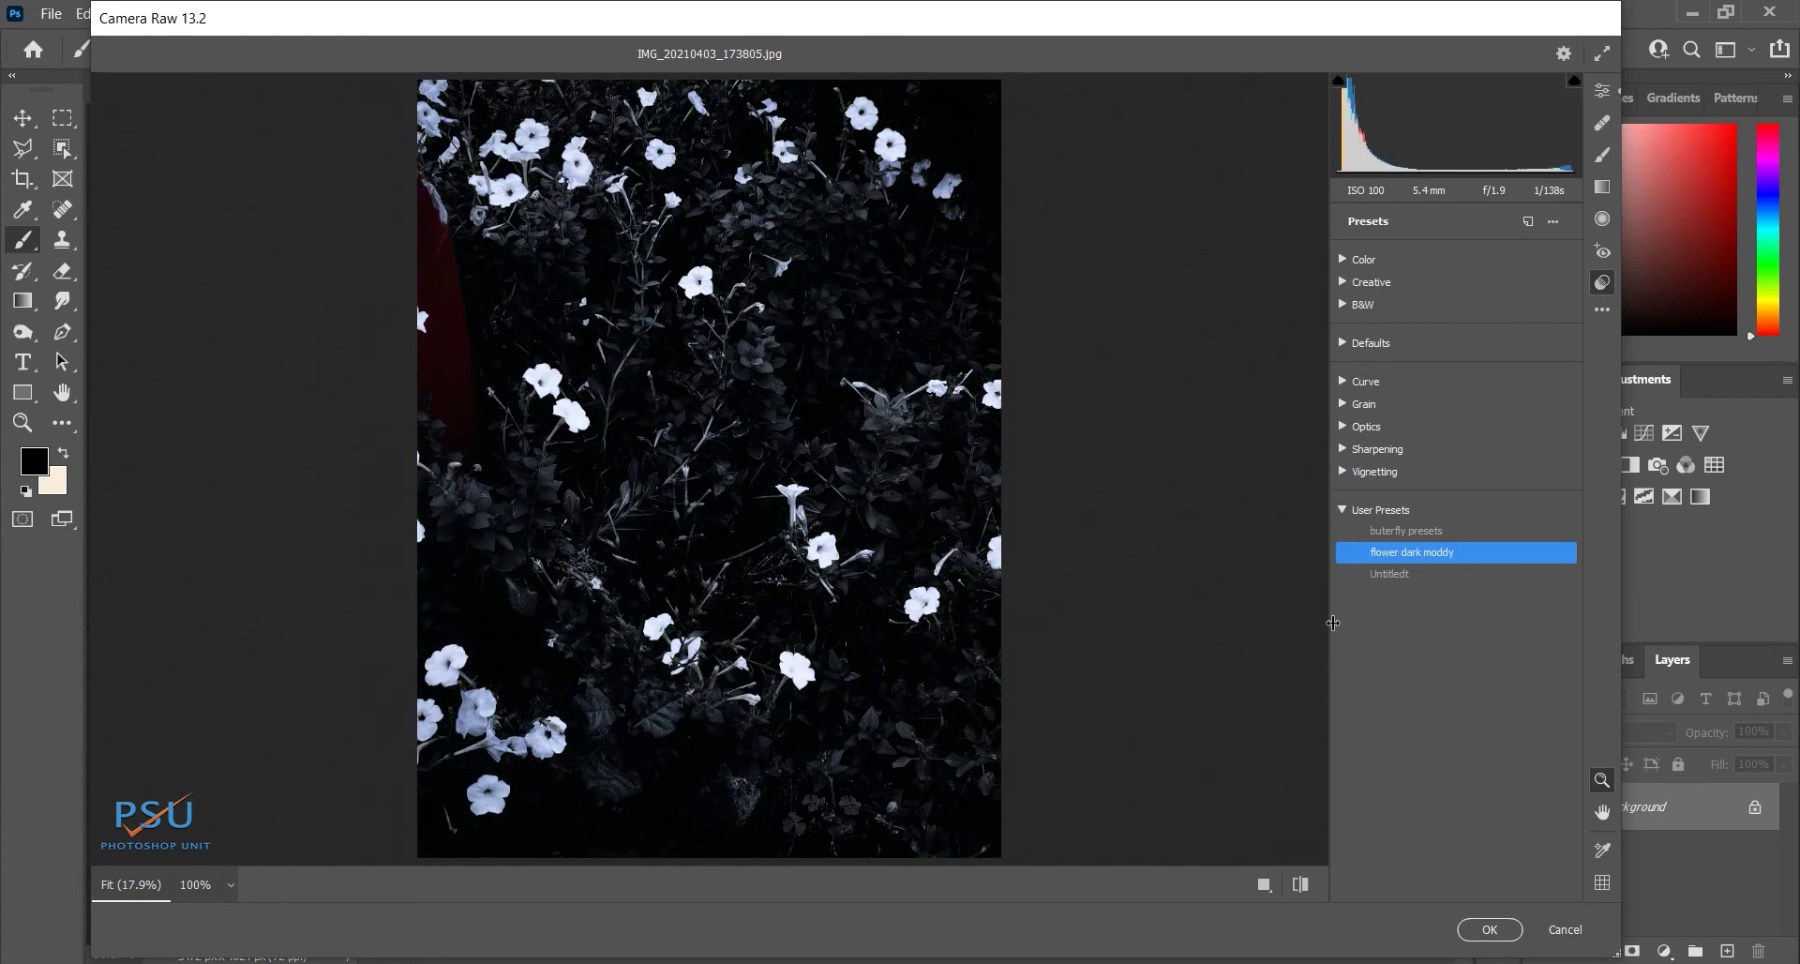
pyautogui.click(1483, 933)
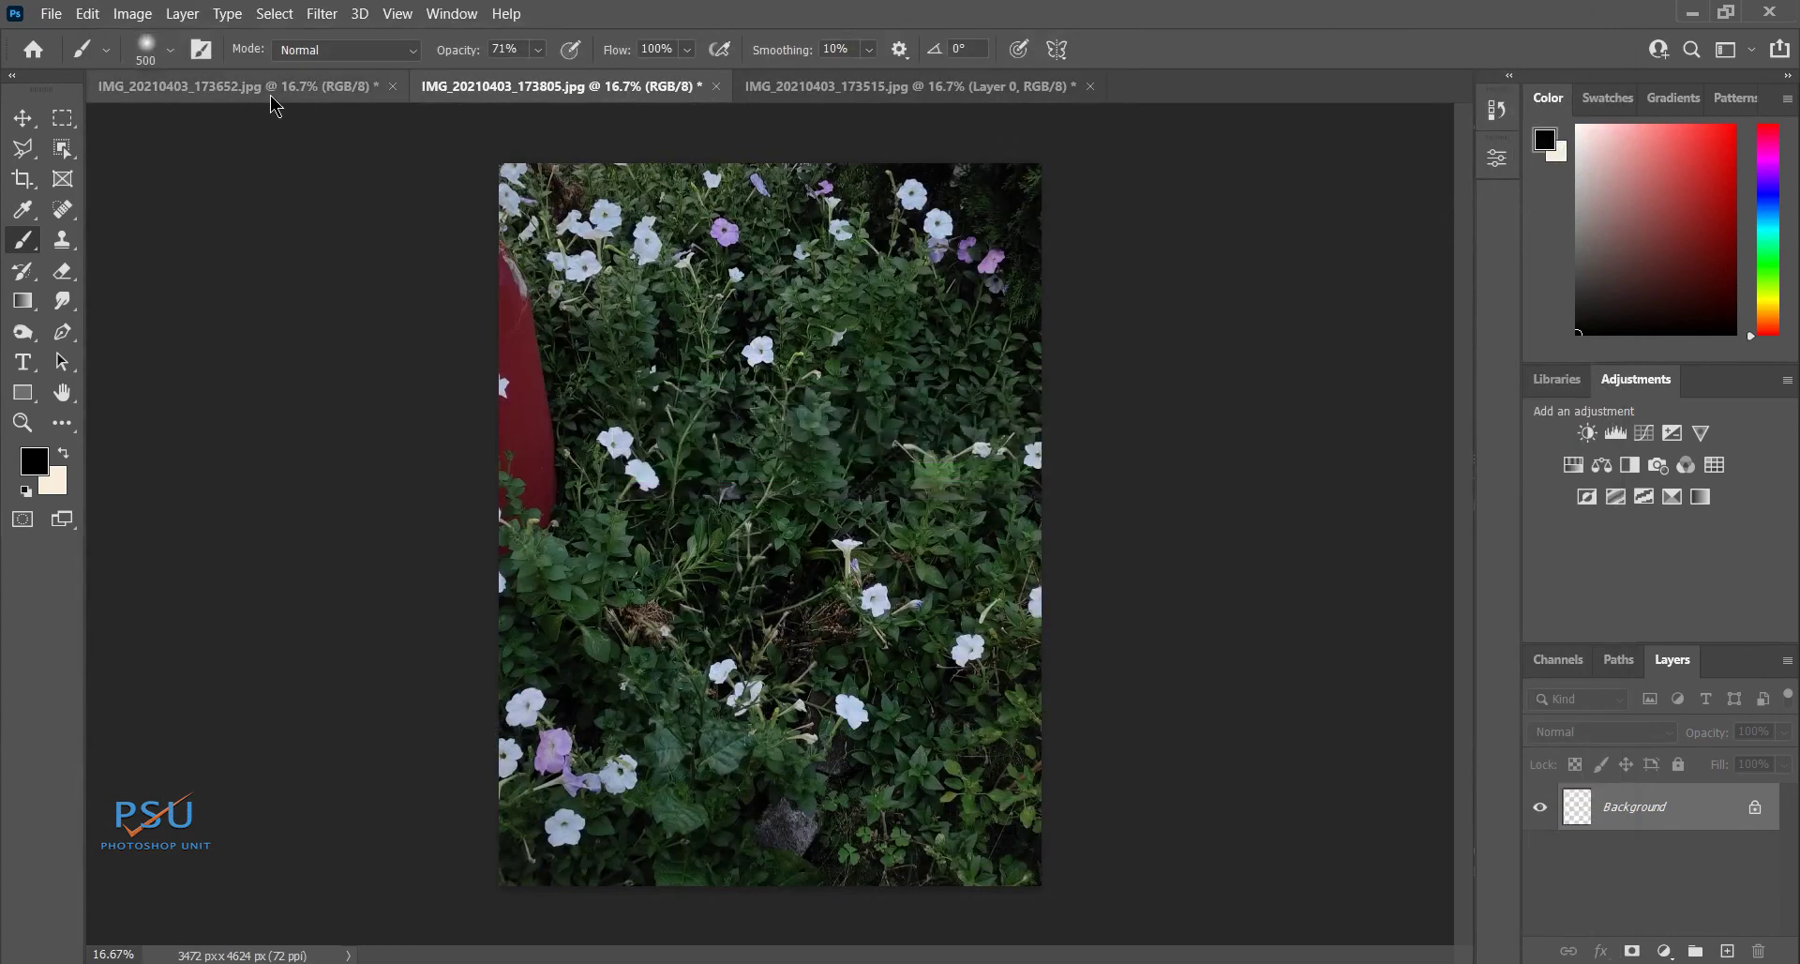
# - Unlock the background layer of IMG_20210403_173652.jpg and apply the "flower dark moddy" user preset to it with the Camera Raw Filter
pyautogui.click(193, 87)
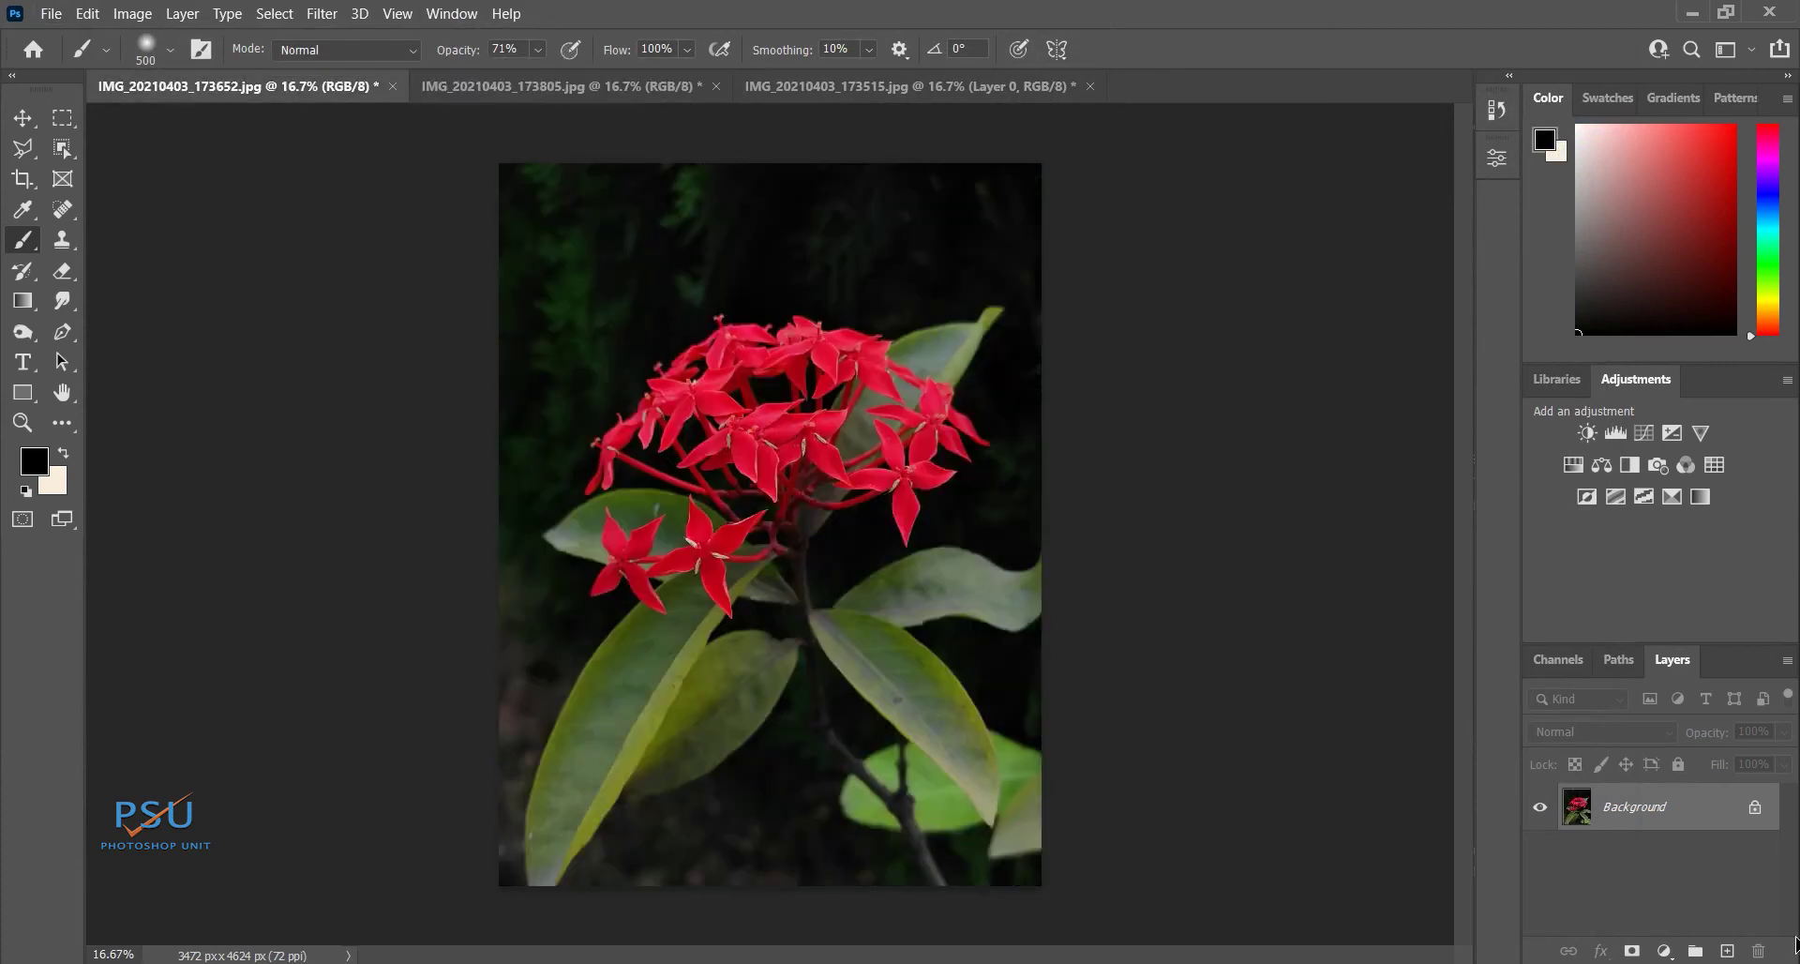
pyautogui.click(1755, 809)
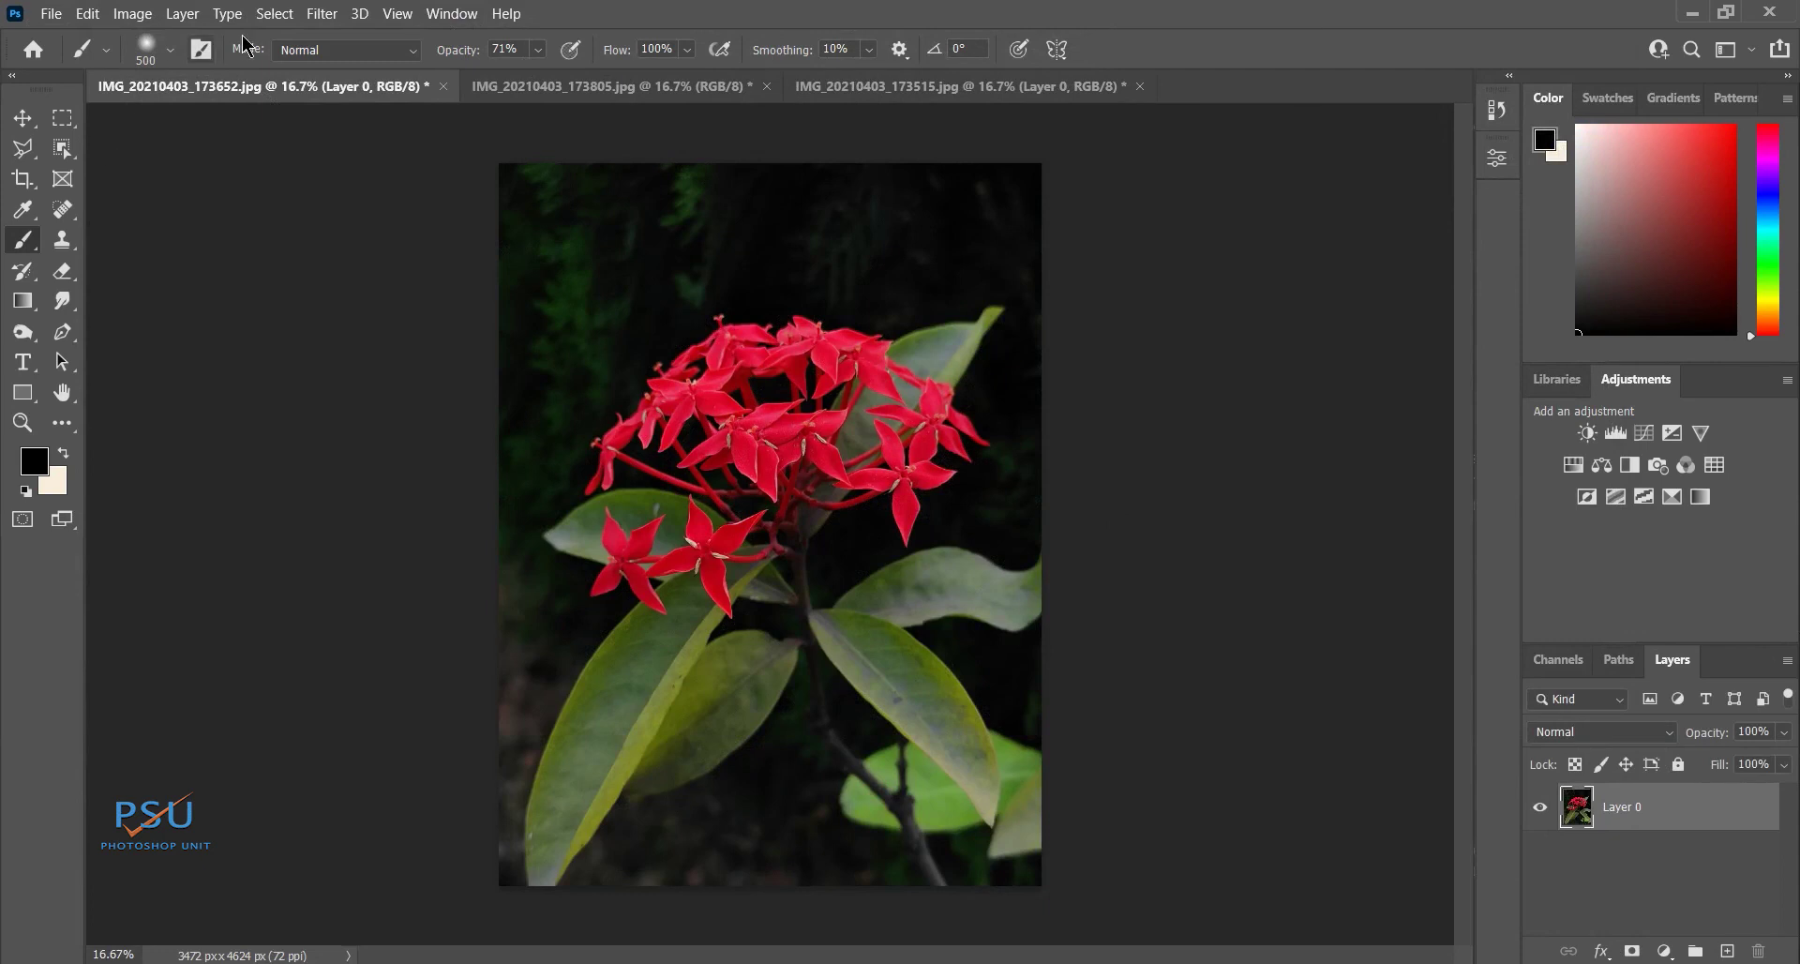
pyautogui.click(322, 13)
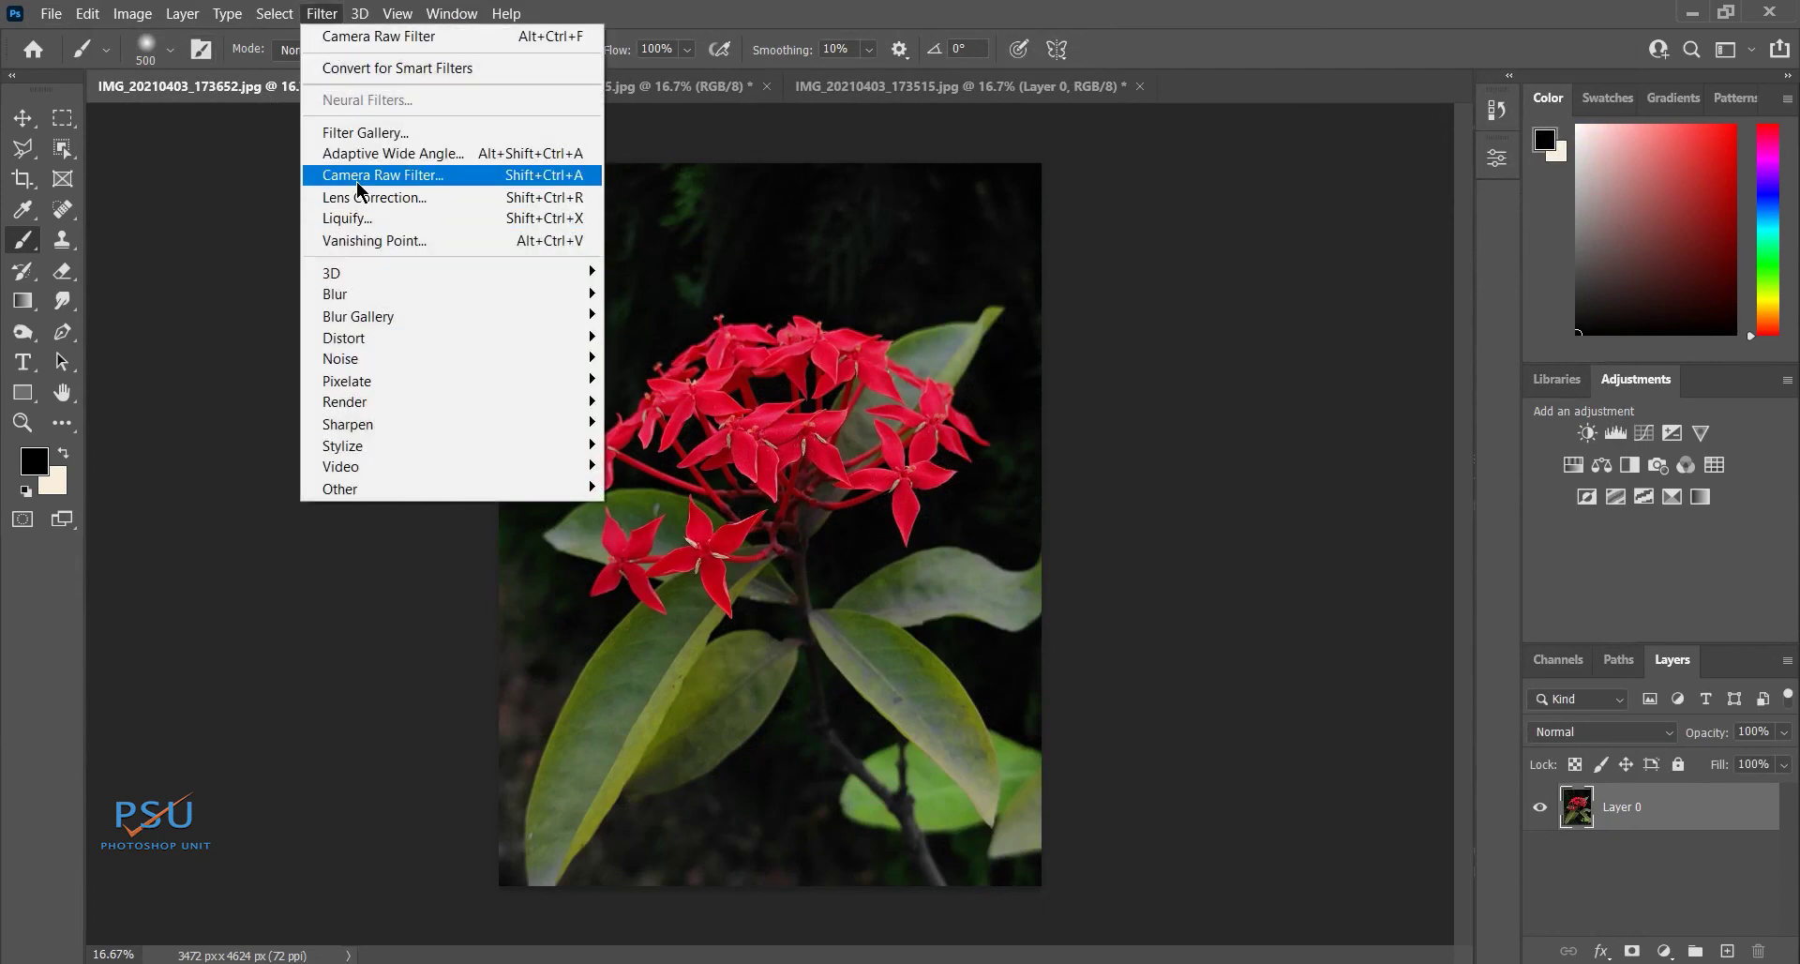
pyautogui.click(352, 176)
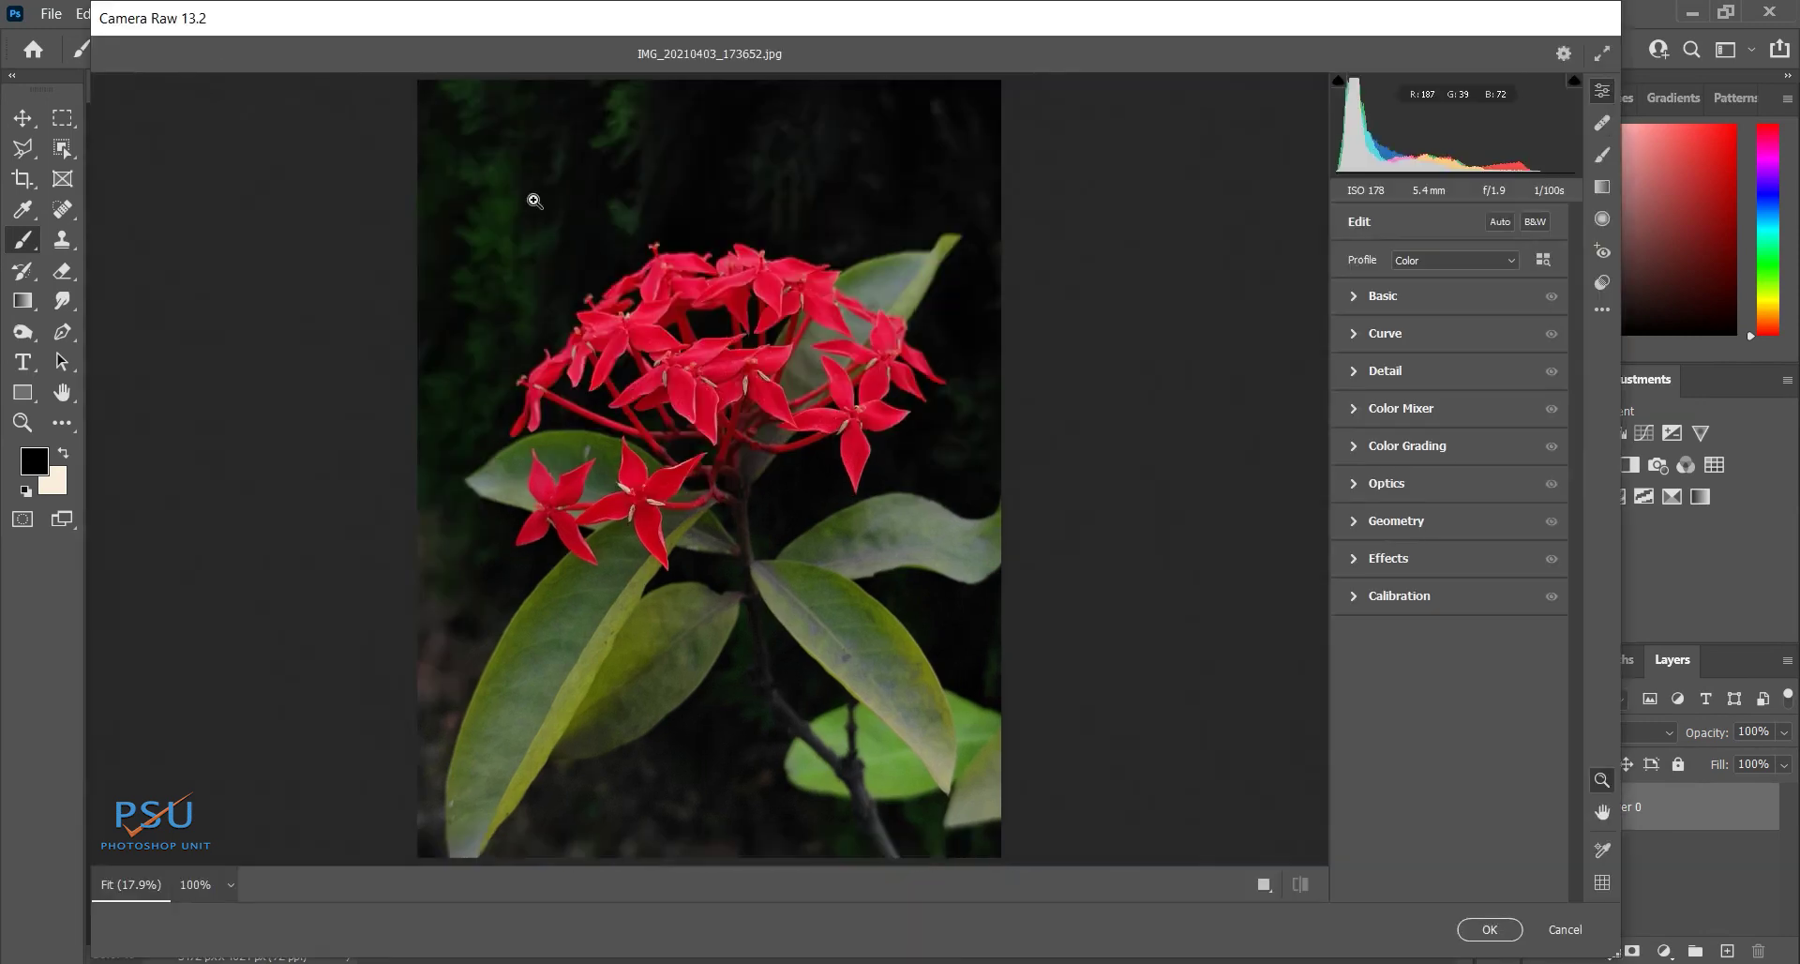
pyautogui.click(1602, 282)
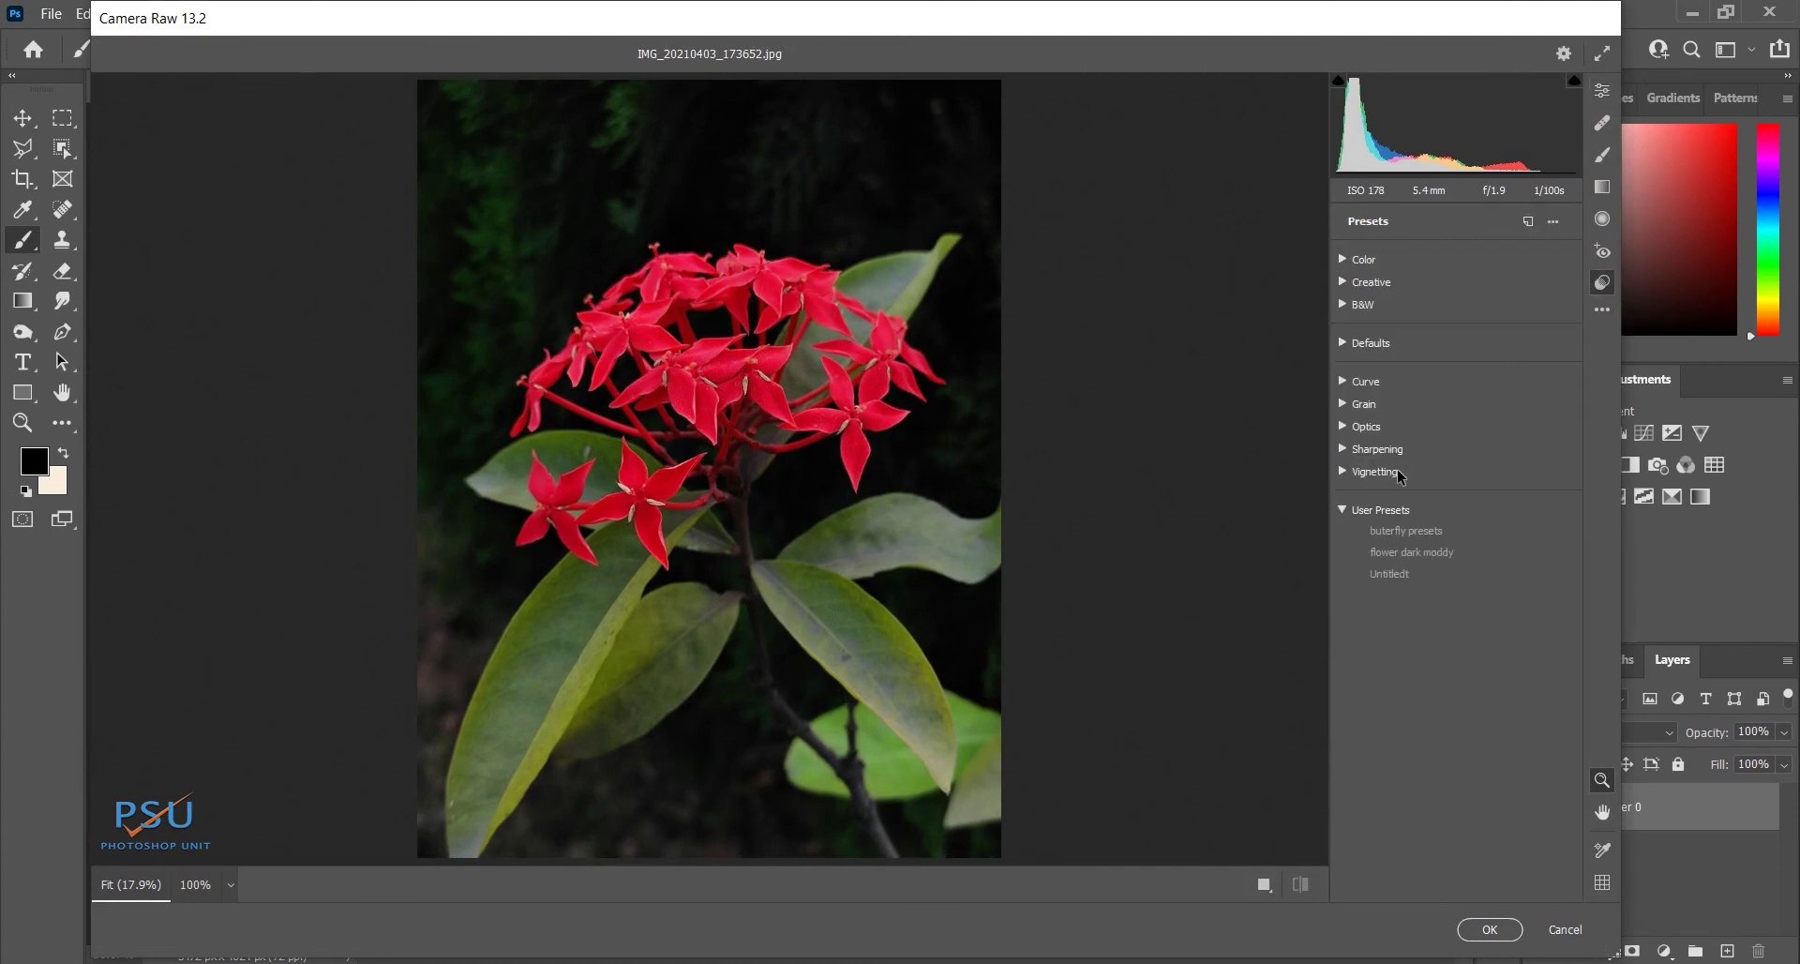
pyautogui.click(1399, 551)
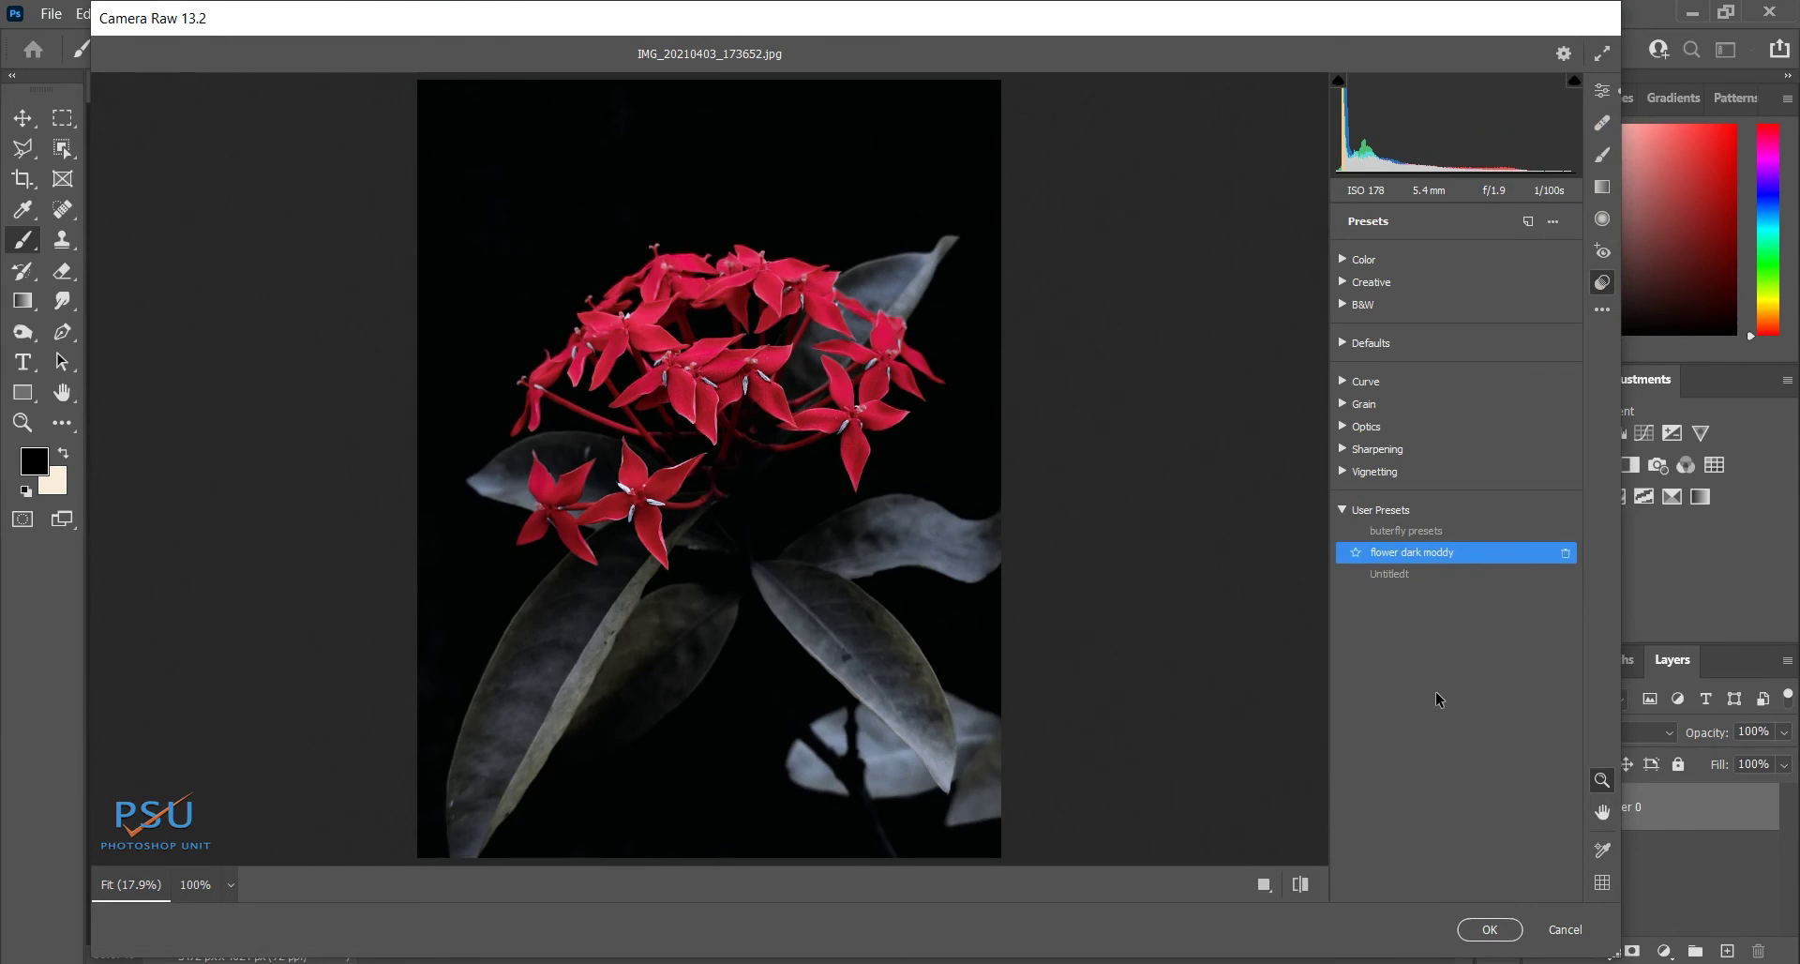
pyautogui.click(1489, 935)
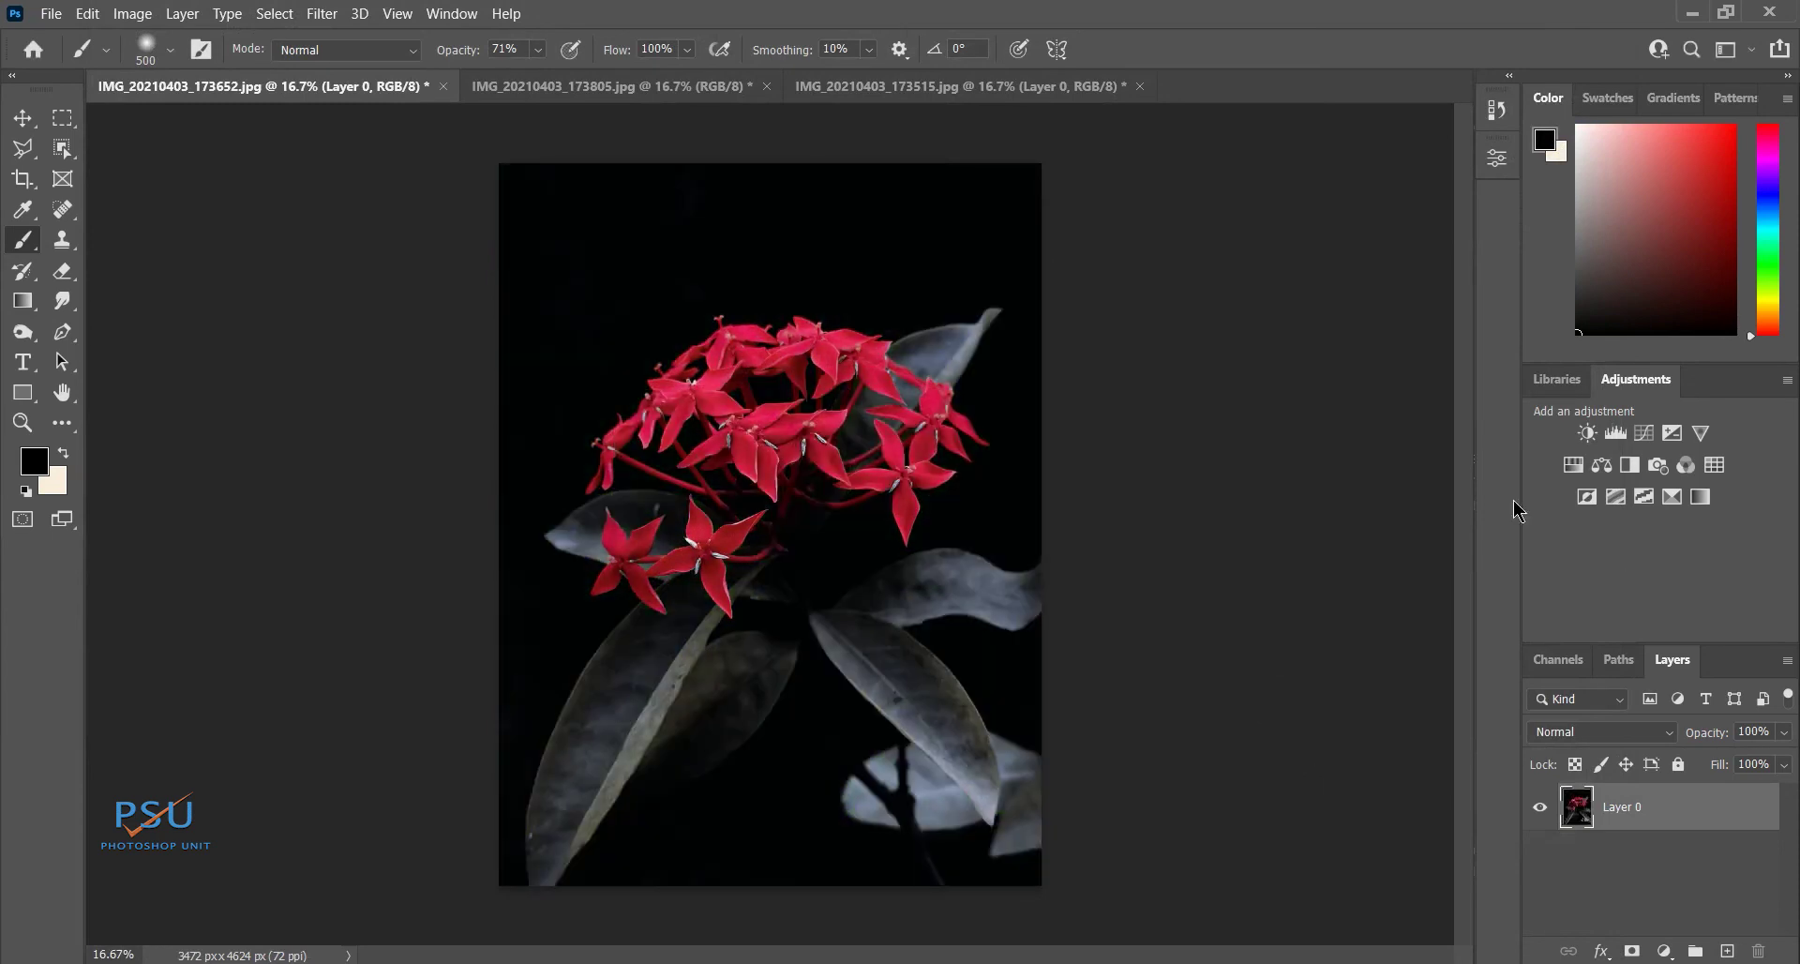
# - Review the edited versions of IMG_20210403_173805.jpg, IMG_20210403_173515.jpg and IMG_20210403_173652.jpg in turn
pyautogui.click(675, 89)
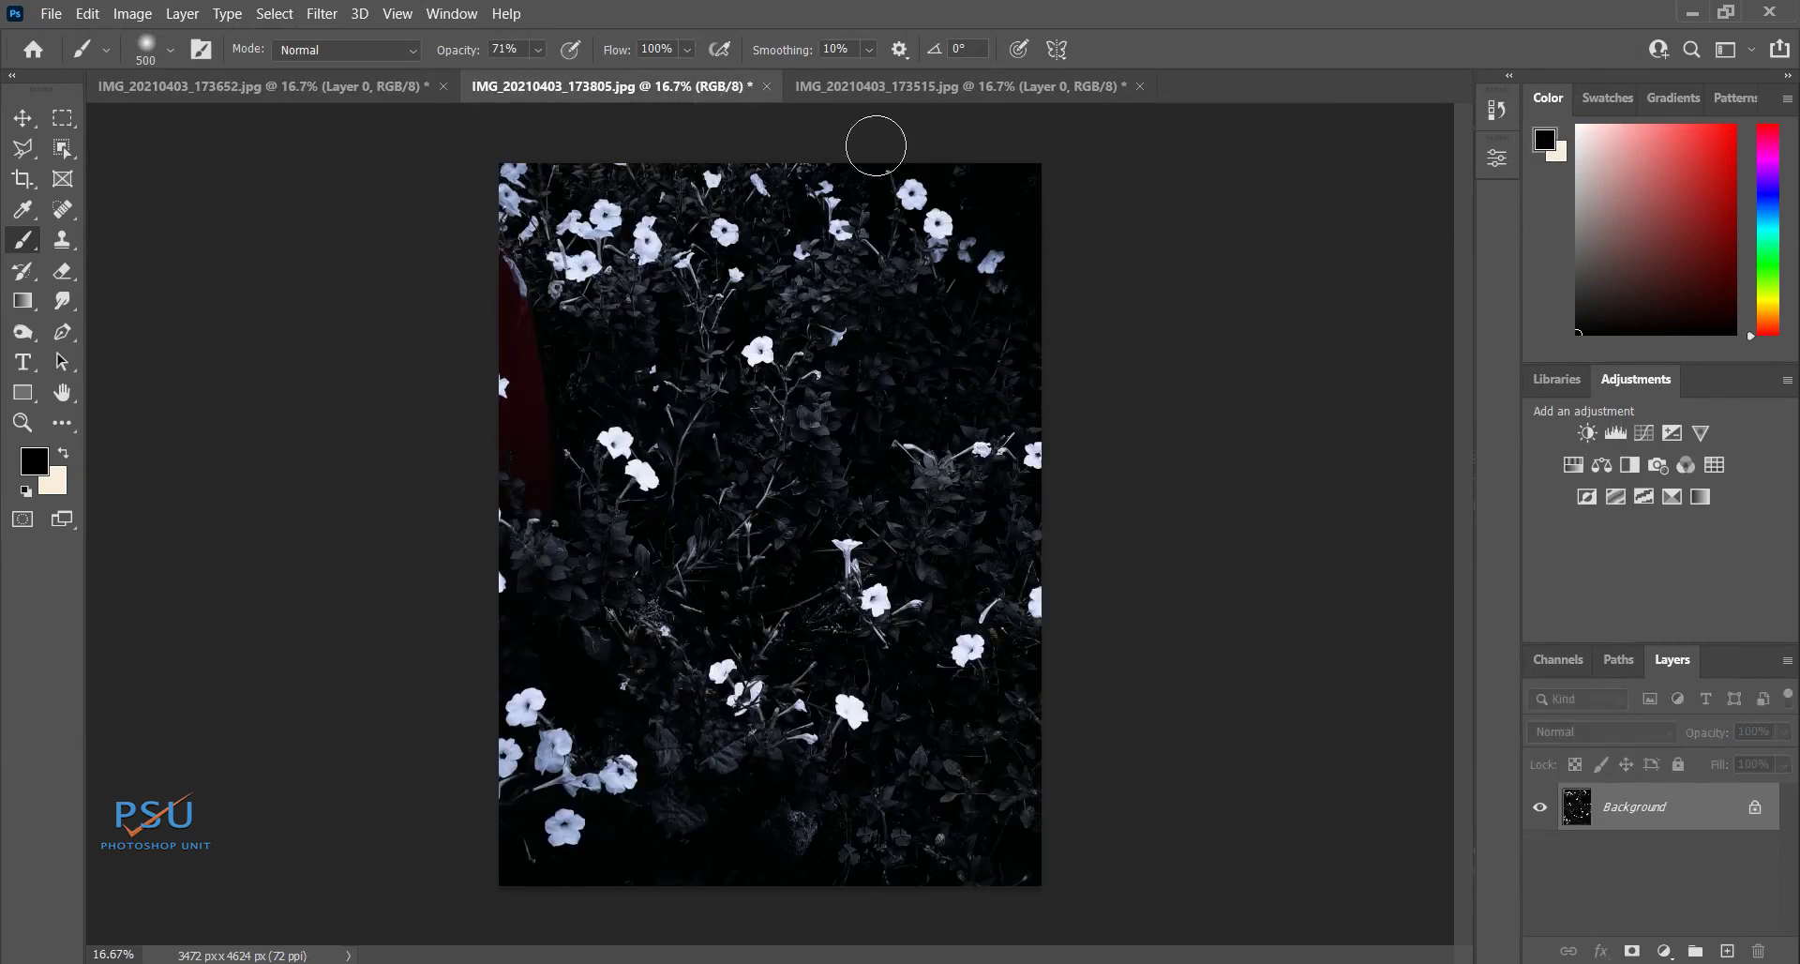
pyautogui.click(993, 89)
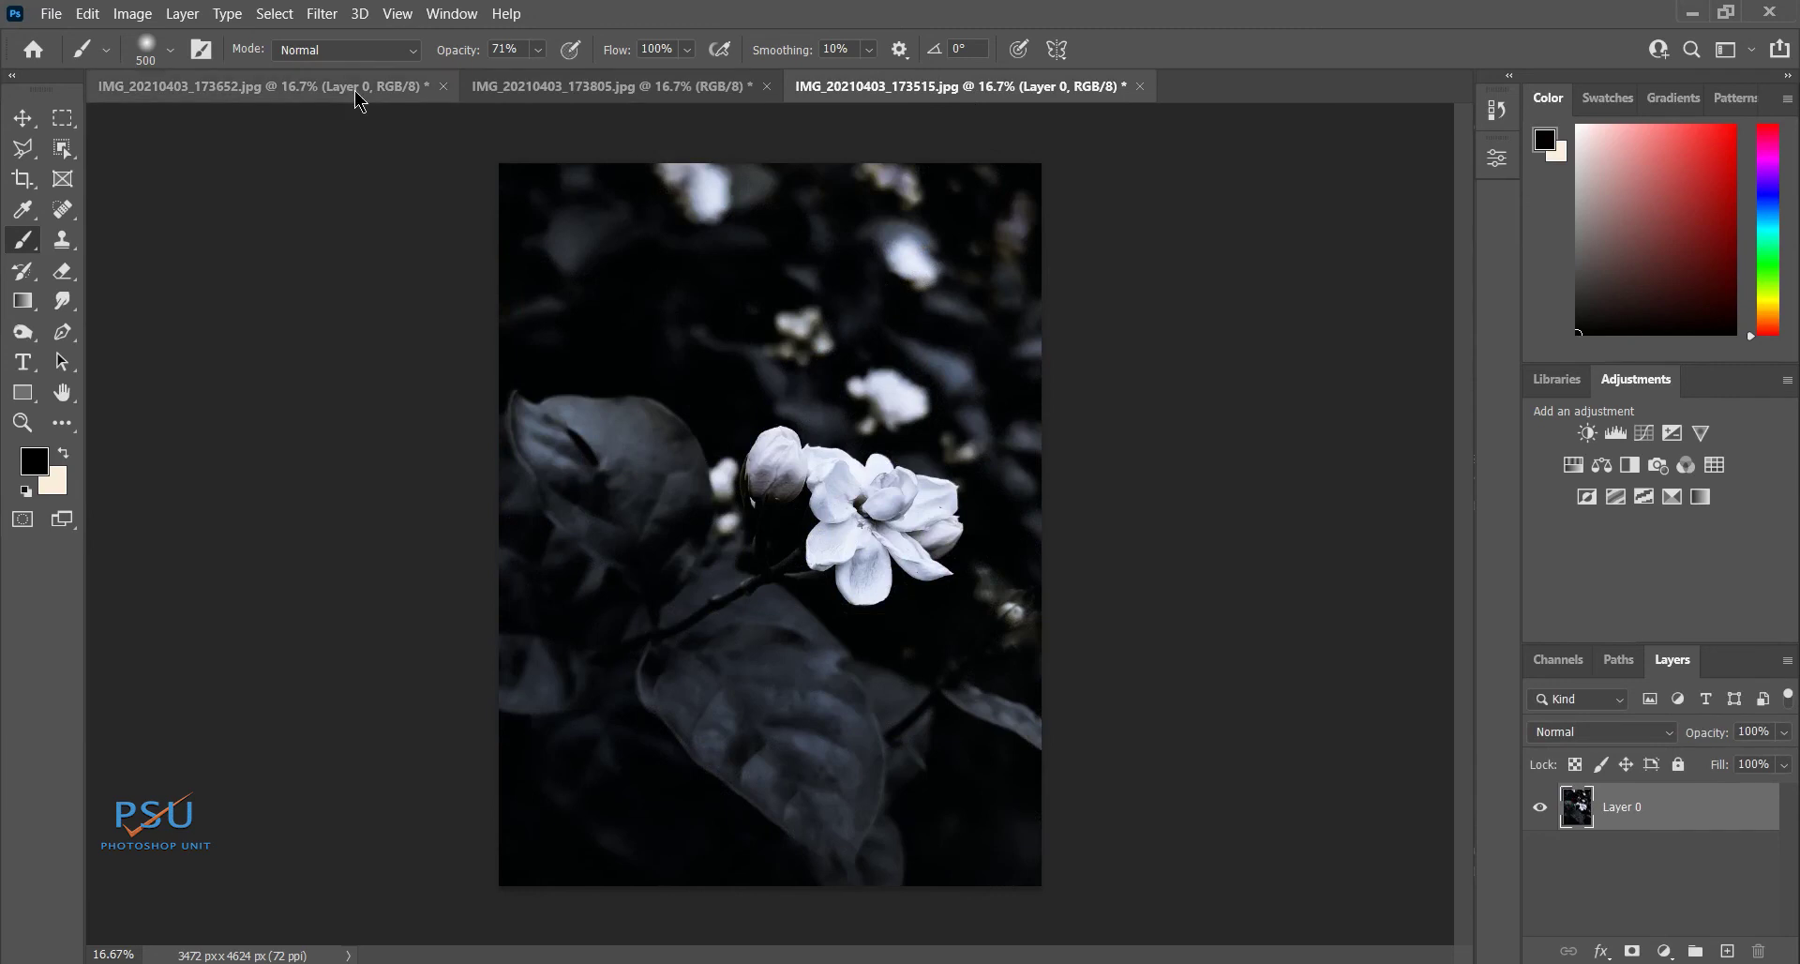
pyautogui.click(329, 89)
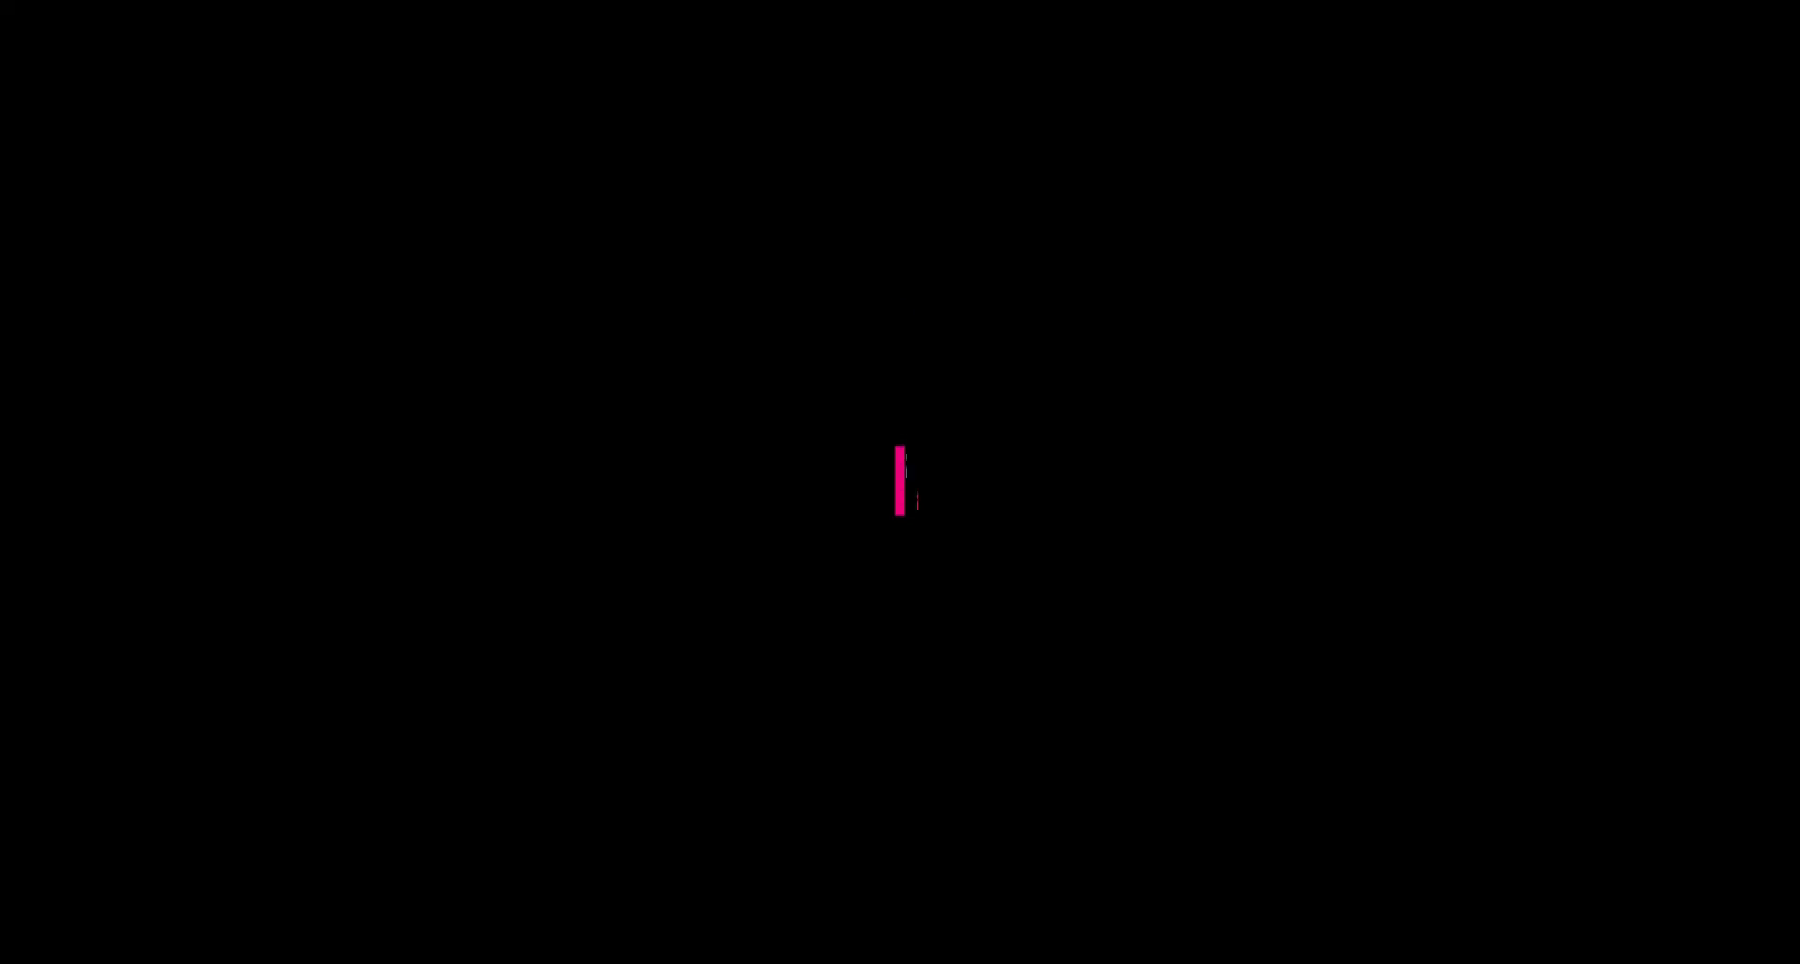